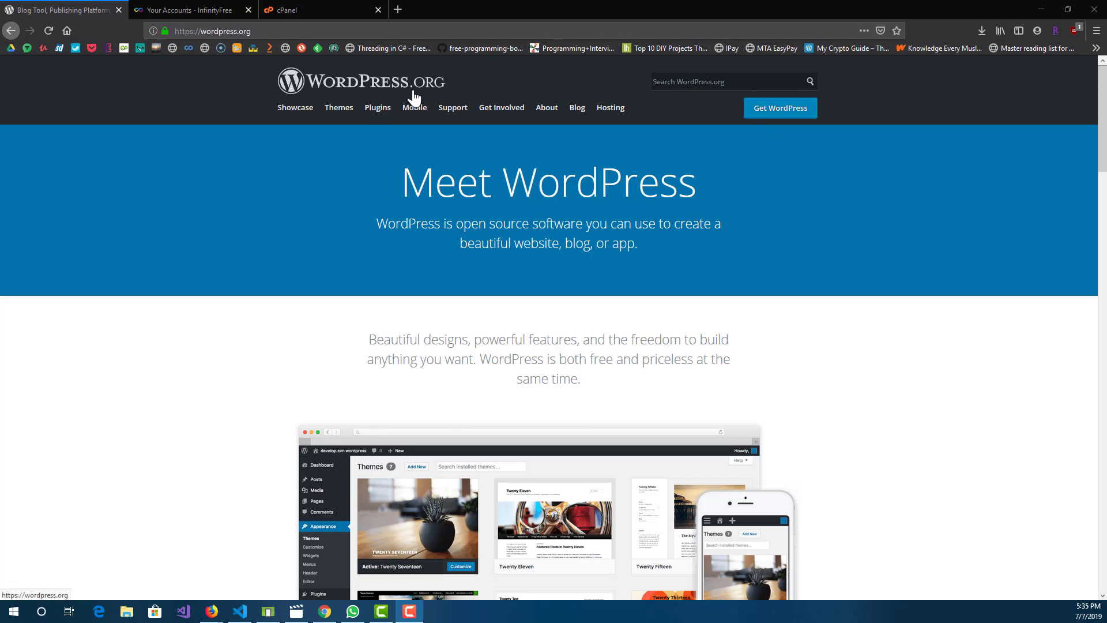
# Step: Open the WordPress download page on wordpress.org
pyautogui.click(755, 123)
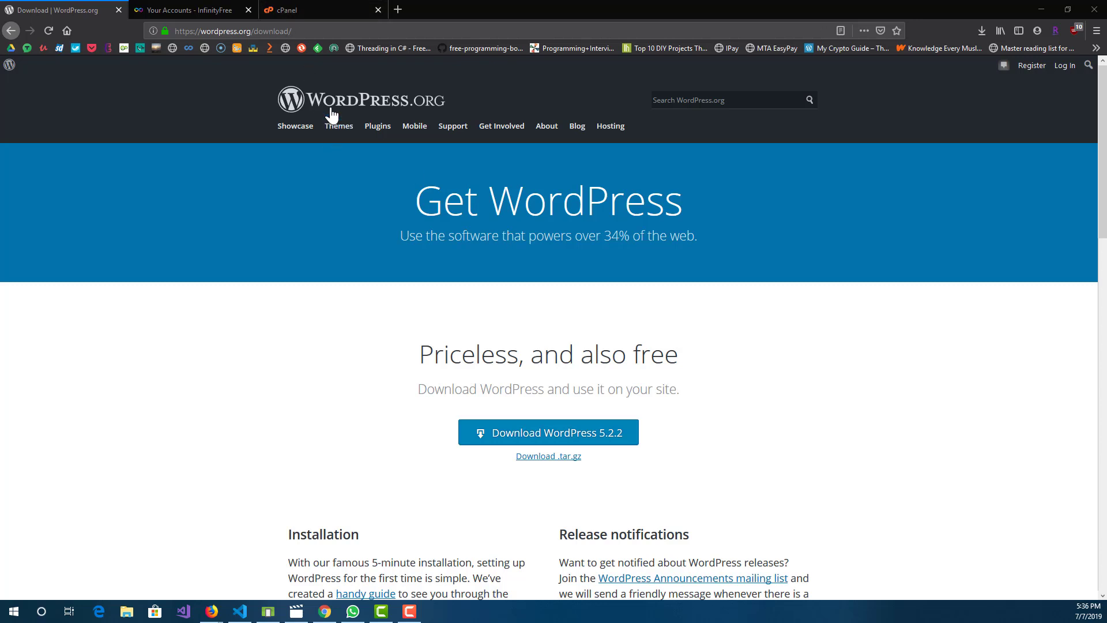
# Step: Close the cPanel tab and bring up the InfinityFree hosting accounts list
pyautogui.click(375, 9)
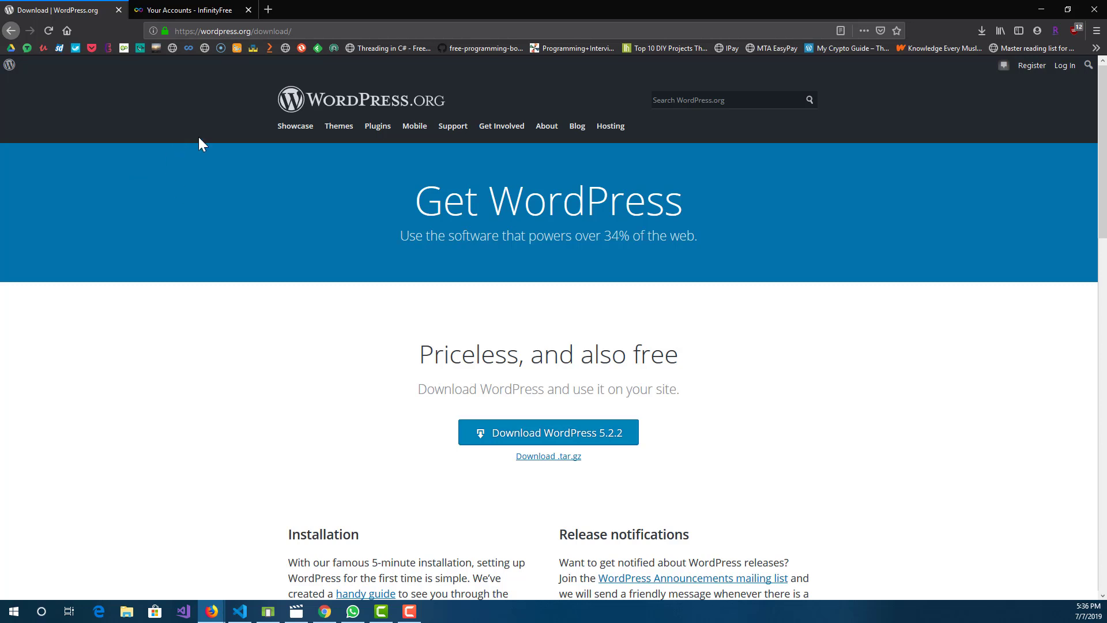
pyautogui.click(205, 12)
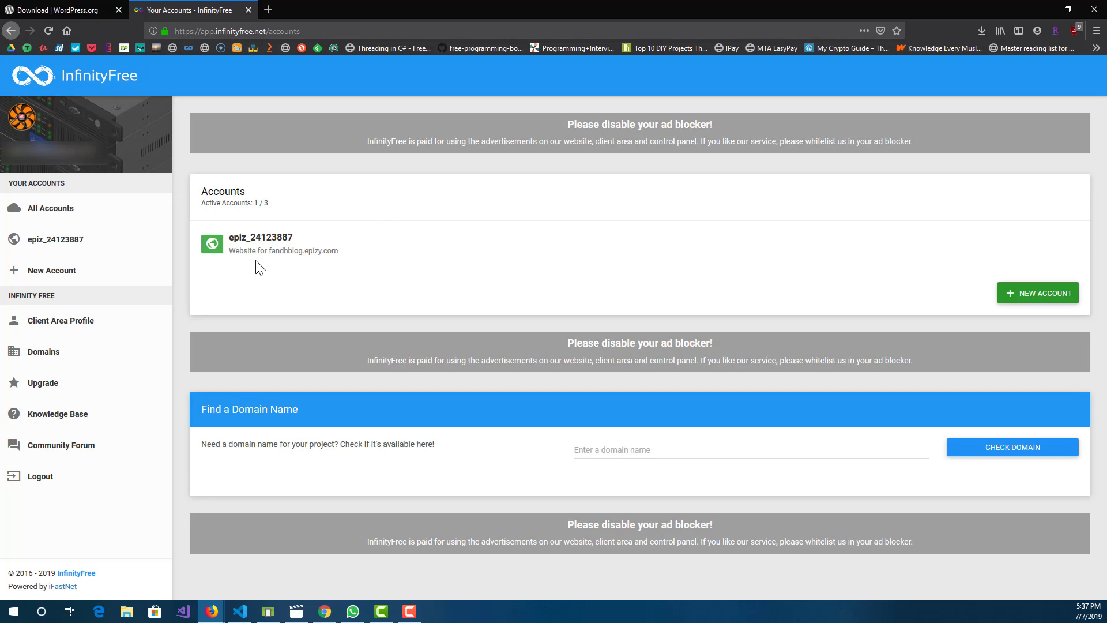
pyautogui.moveTo(347, 255); pyautogui.dragTo(285, 258)
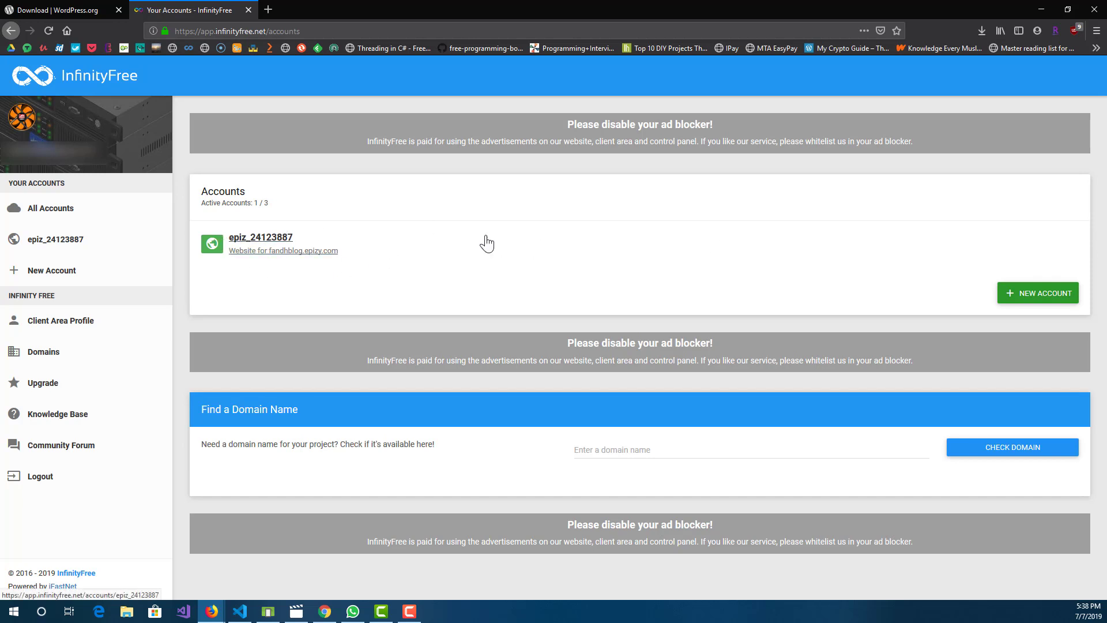
# Step: Open the form for a new hosting account and check its instructions and the available free subdomain extensions
pyautogui.click(1023, 305)
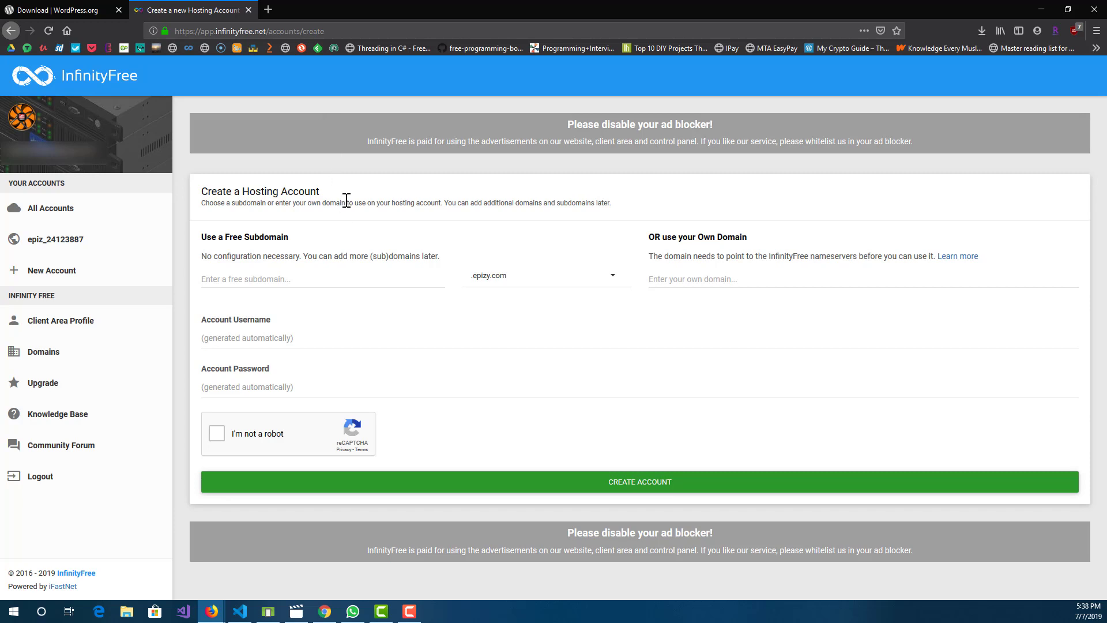
pyautogui.moveTo(346, 203); pyautogui.dragTo(375, 202)
pyautogui.tripleClick(375, 203)
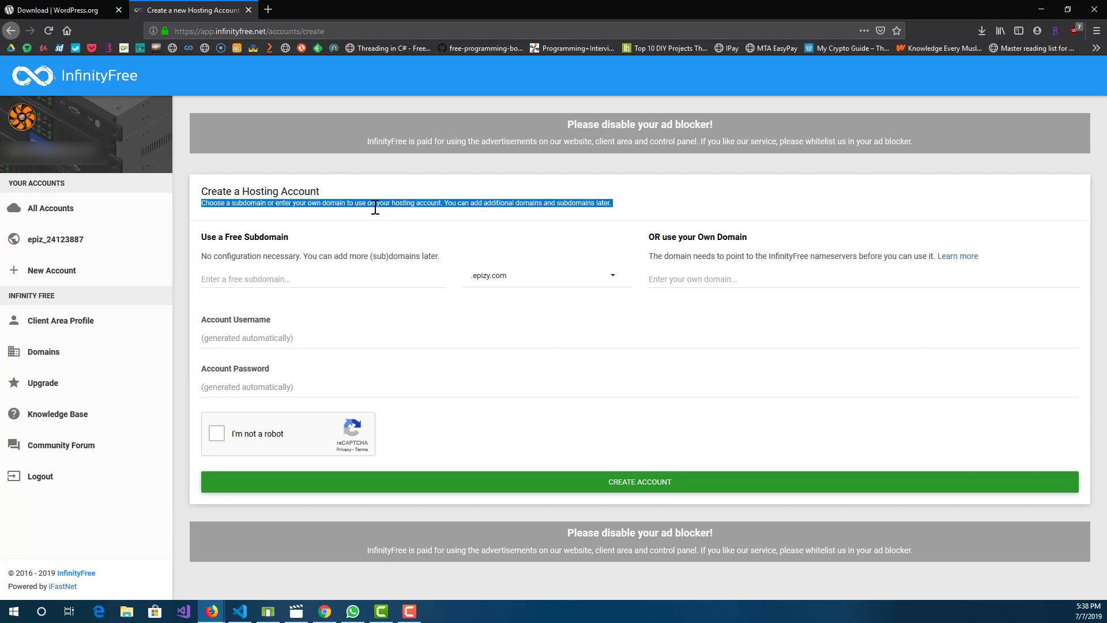
pyautogui.click(375, 208)
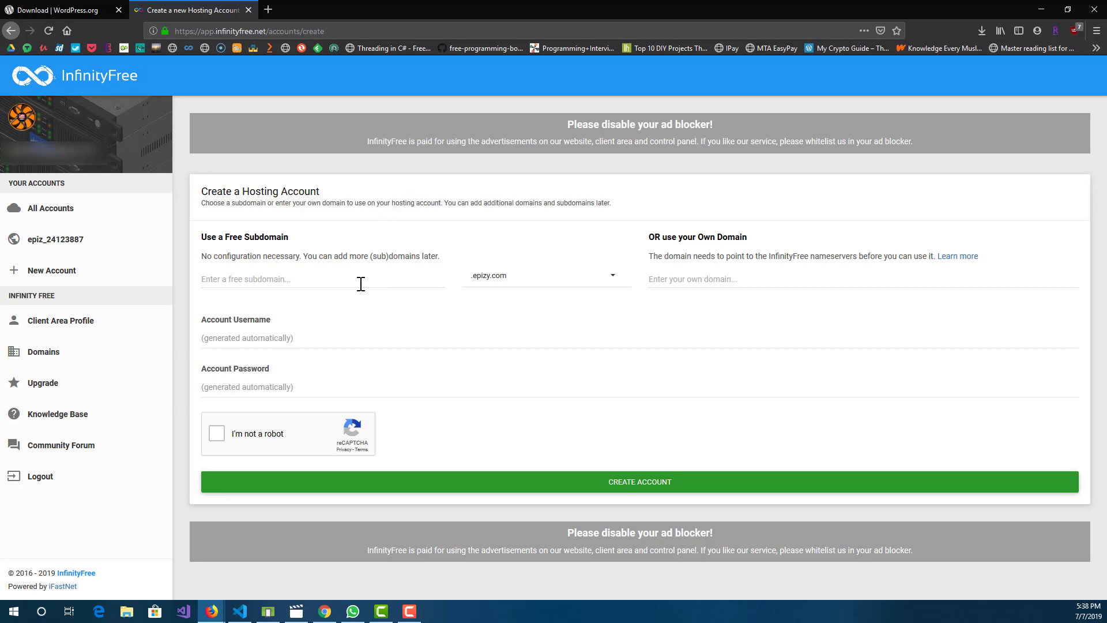
pyautogui.click(314, 282)
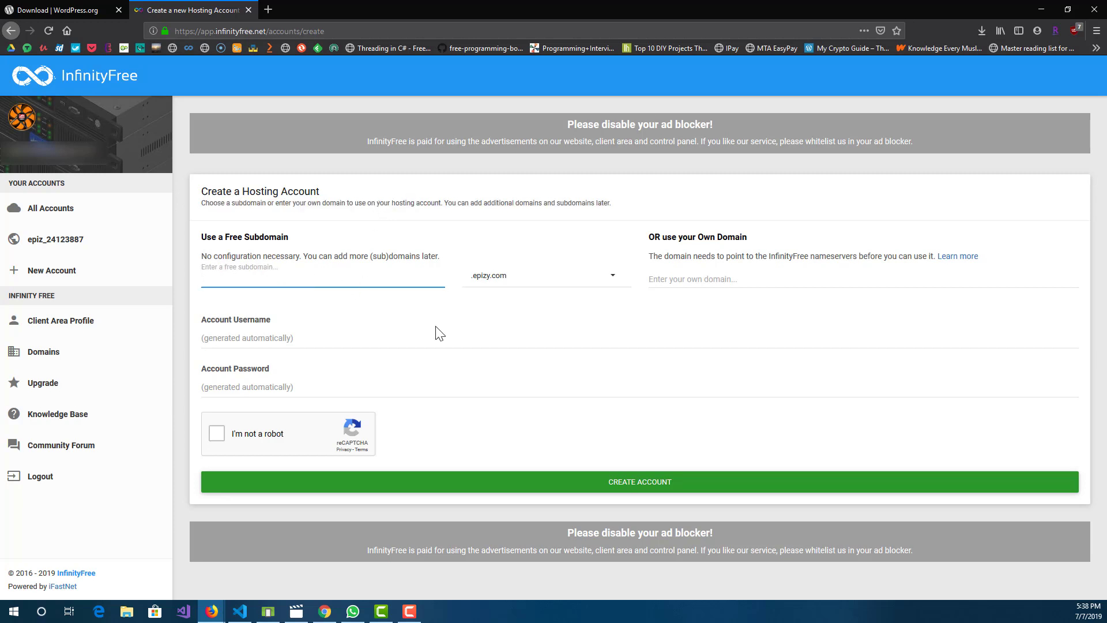
pyautogui.click(505, 285)
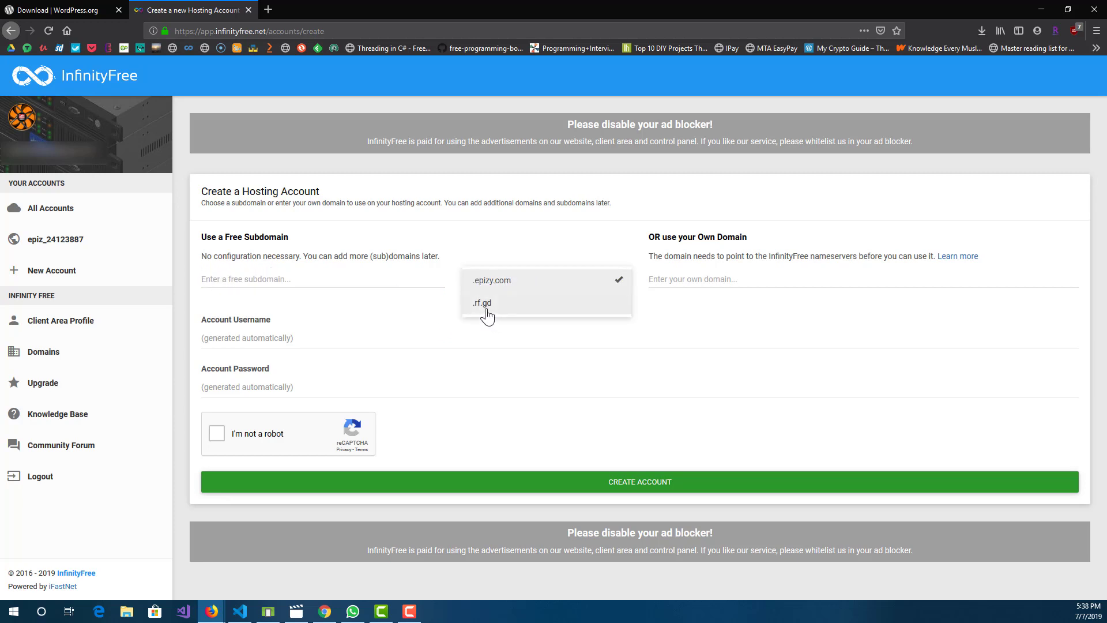
pyautogui.click(386, 321)
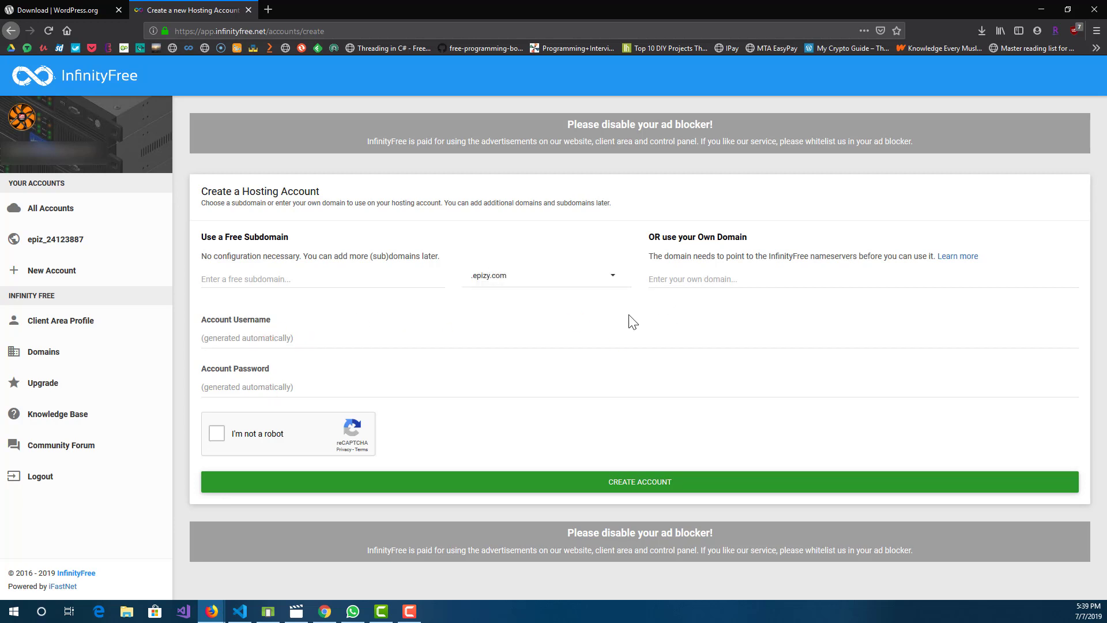
# Step: Go back to all accounts and open the details of the hosting account for fandhblog.epizy.com
pyautogui.click(36, 212)
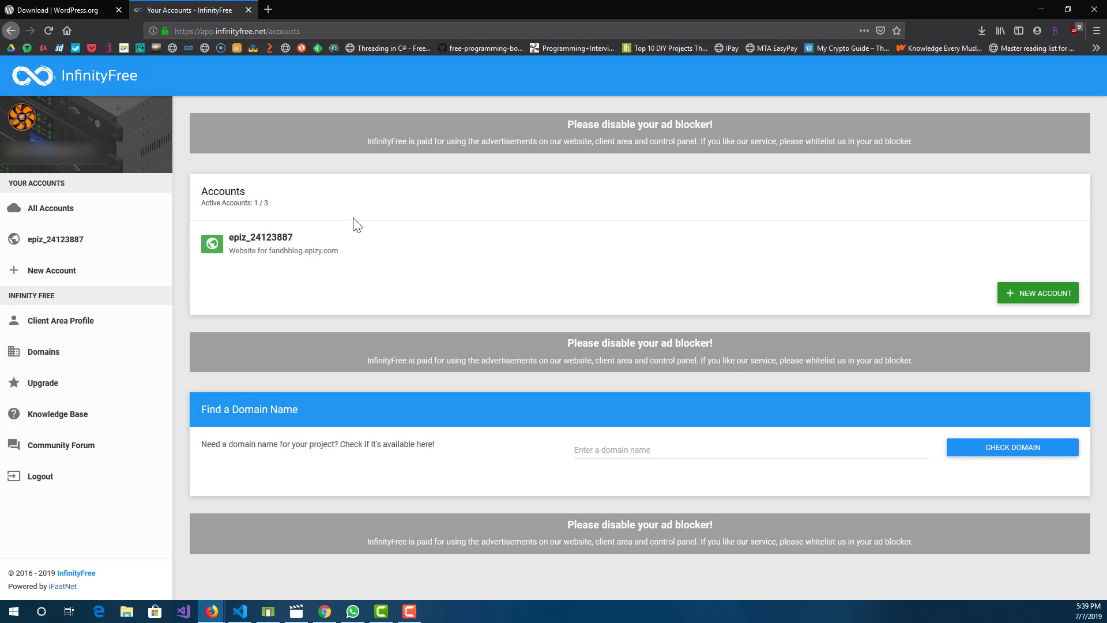
pyautogui.click(274, 244)
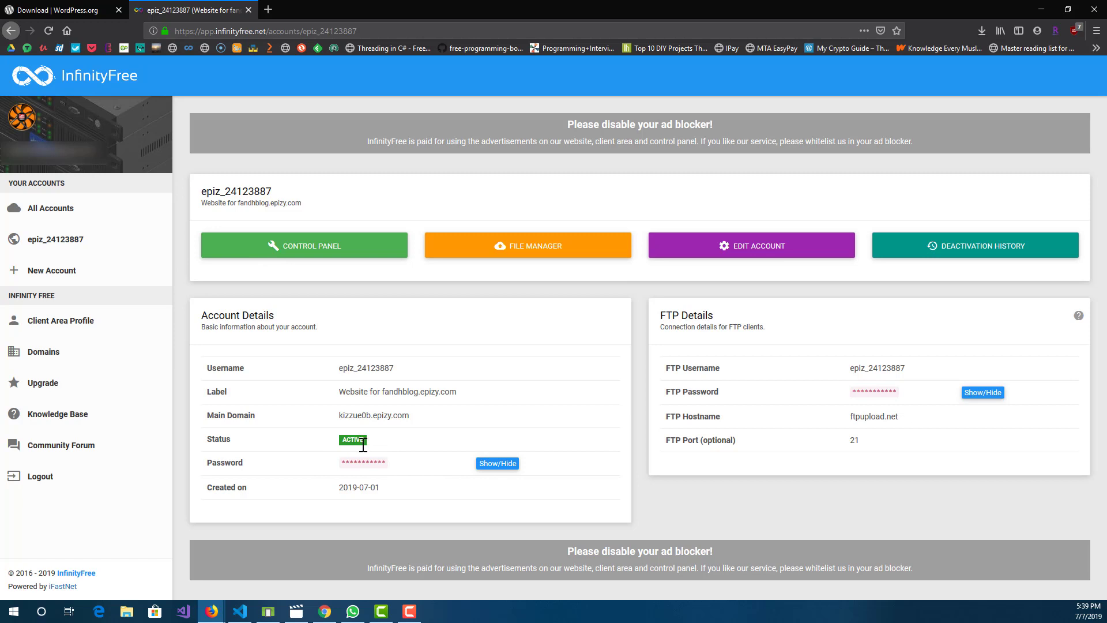
pyautogui.tripleClick(368, 487)
pyautogui.click(401, 476)
# Step: Take the domain fandhblog.epizy.com from the account label and open that website in a new browser tab
pyautogui.moveTo(382, 393); pyautogui.dragTo(457, 391)
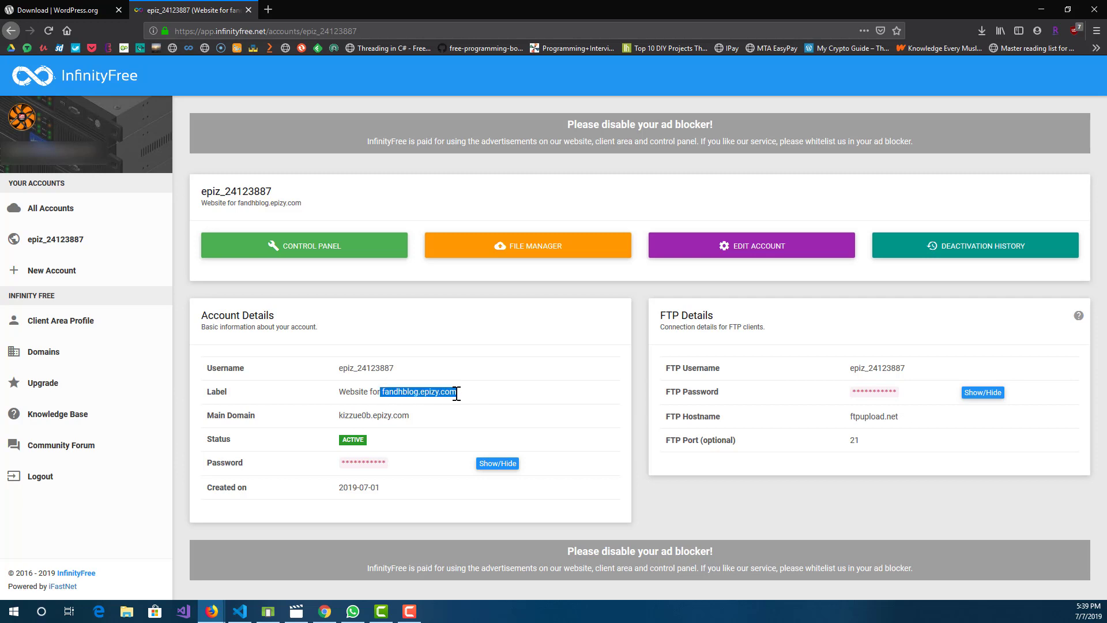
pyautogui.rightClick(455, 395)
pyautogui.click(531, 501)
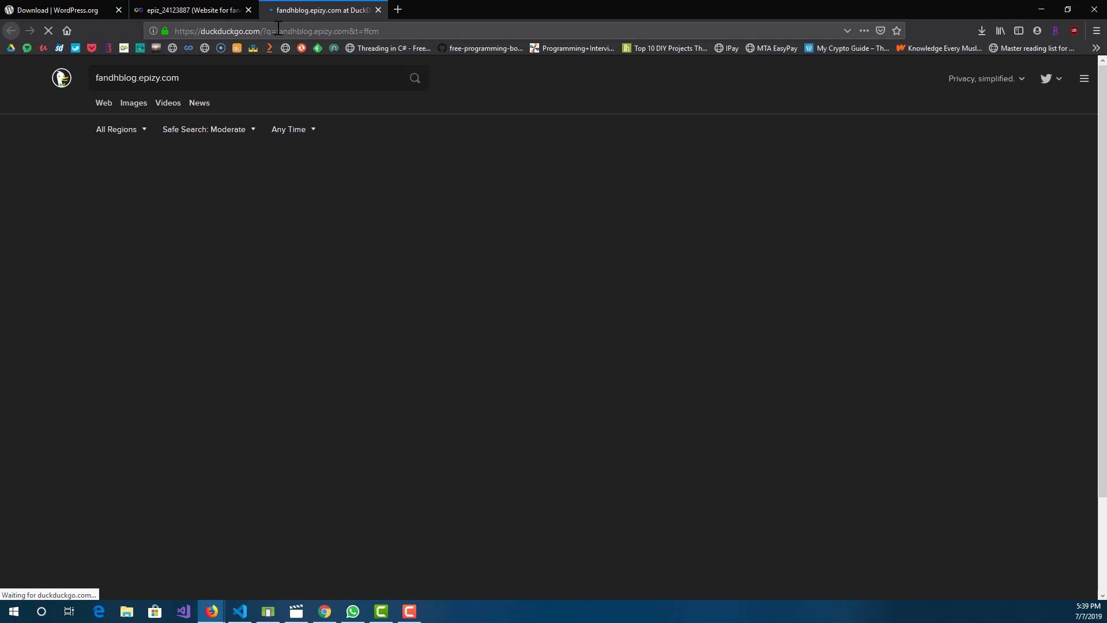
pyautogui.moveTo(175, 31); pyautogui.dragTo(277, 31)
pyautogui.hotkey('ctrl', 'a')
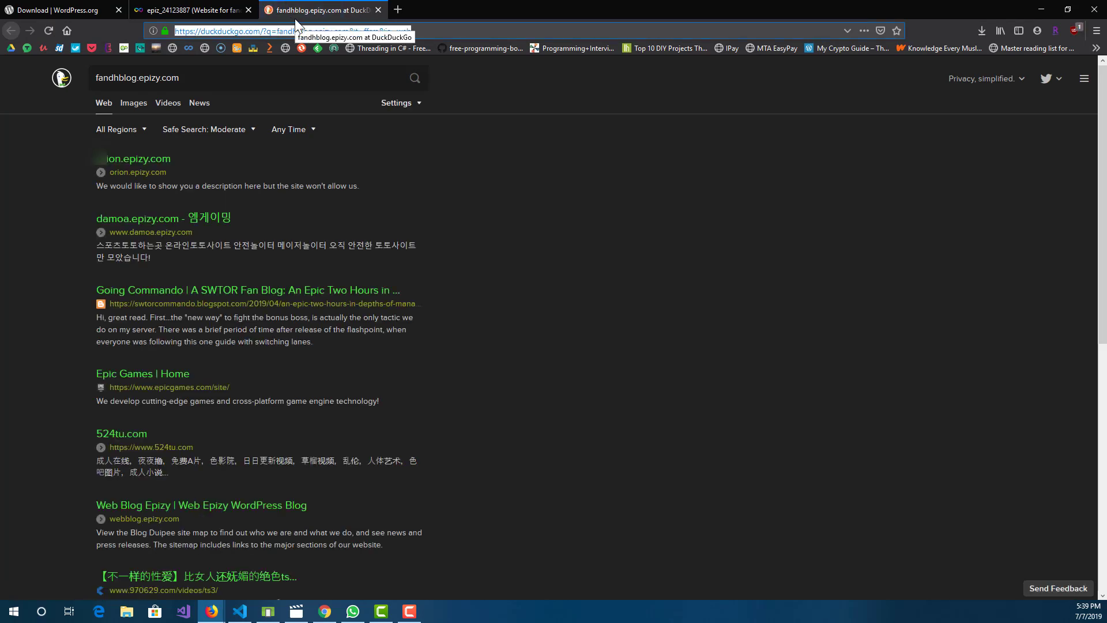
pyautogui.hotkey('ctrl', 'v')
pyautogui.press('Return')
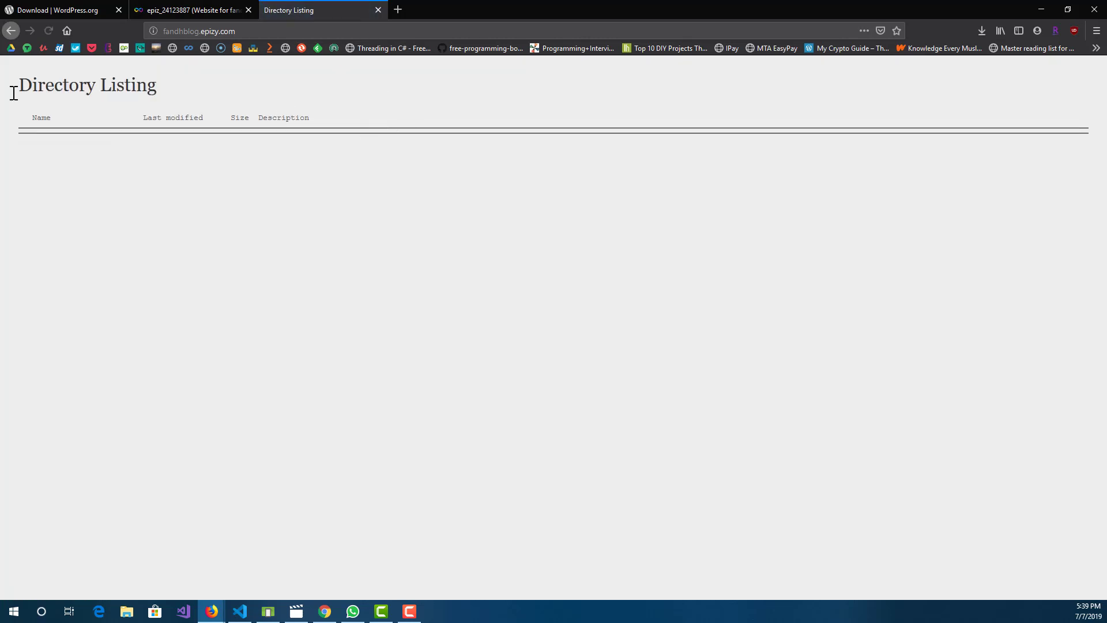
pyautogui.moveTo(8, 64); pyautogui.dragTo(355, 201)
pyautogui.click(355, 201)
pyautogui.moveTo(121, 101); pyautogui.dragTo(17, 76)
pyautogui.click(107, 73)
# Step: Return to the hosting account's details, open its control panel and accept the cookie notice
pyautogui.click(191, 7)
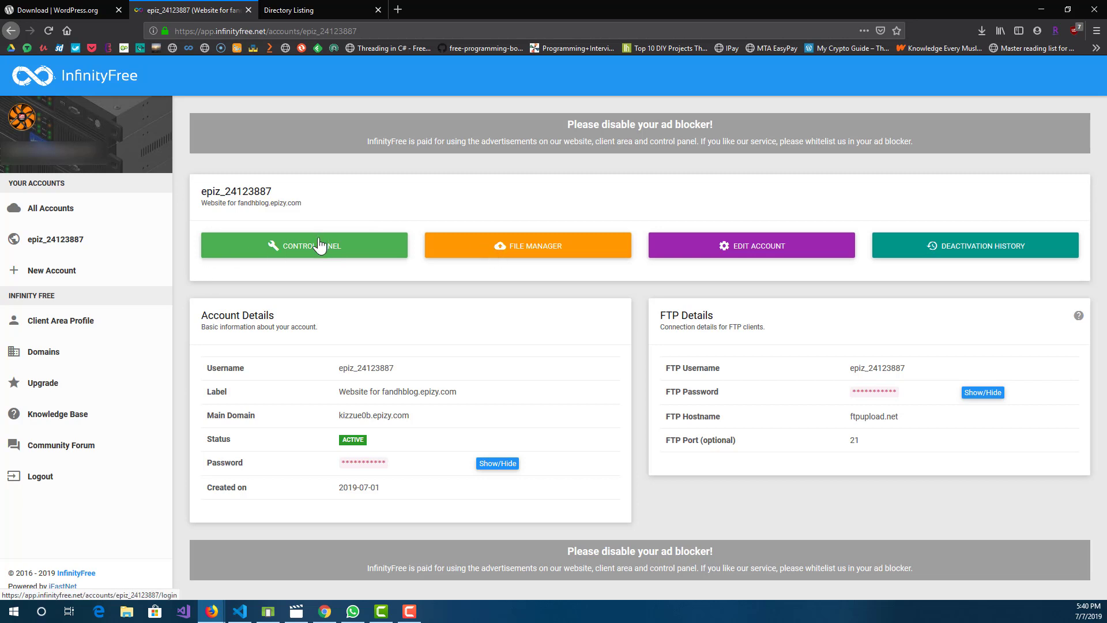
pyautogui.click(311, 260)
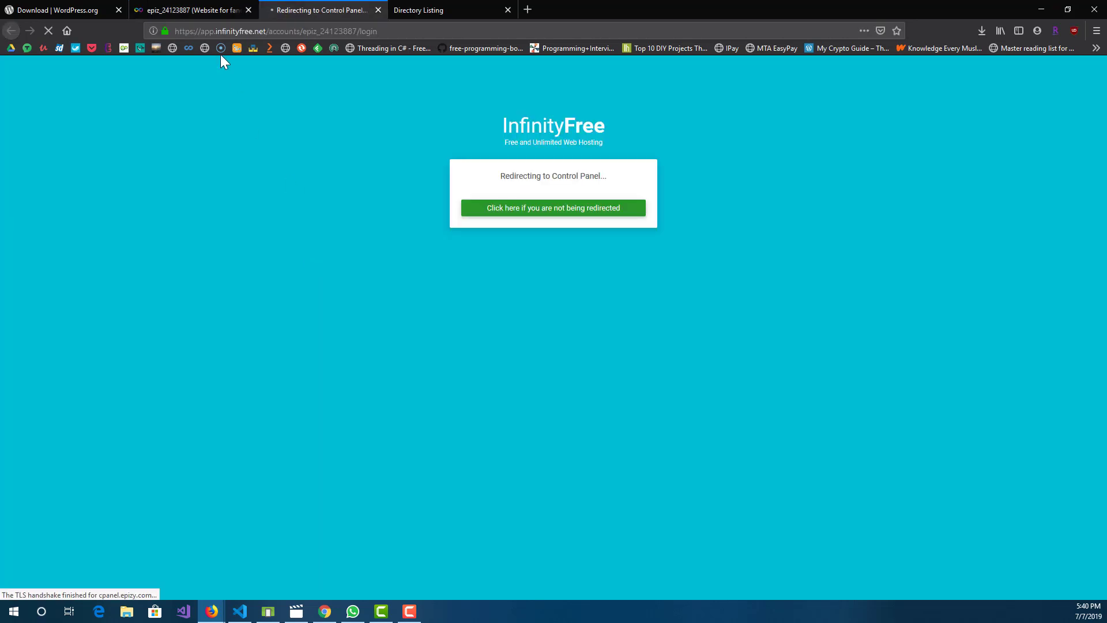
pyautogui.click(203, 8)
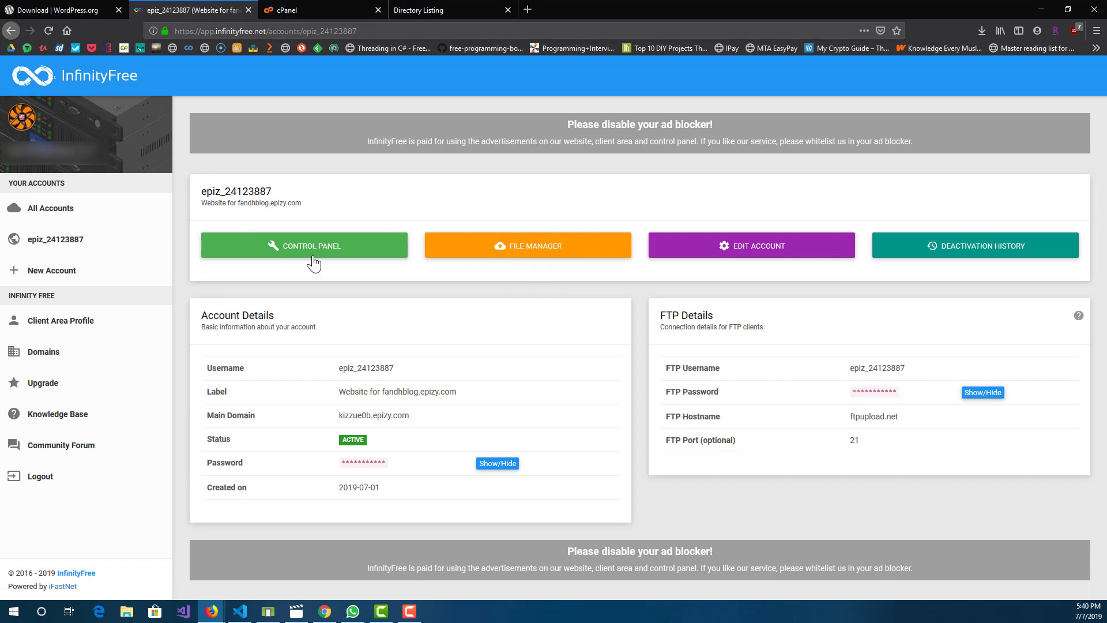
pyautogui.click(356, 8)
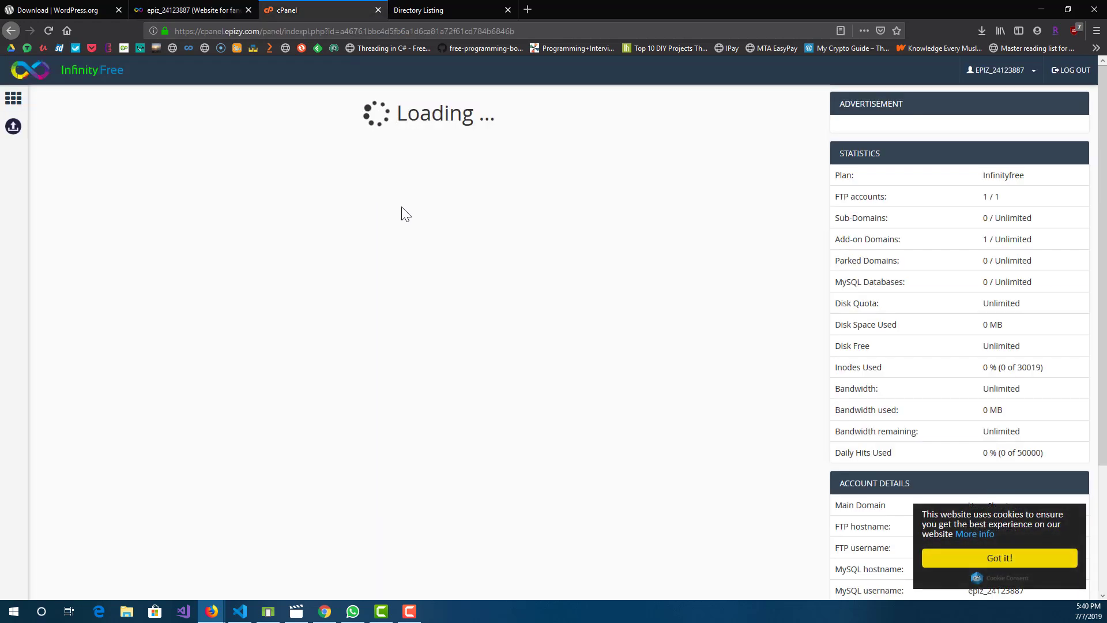
pyautogui.click(1018, 562)
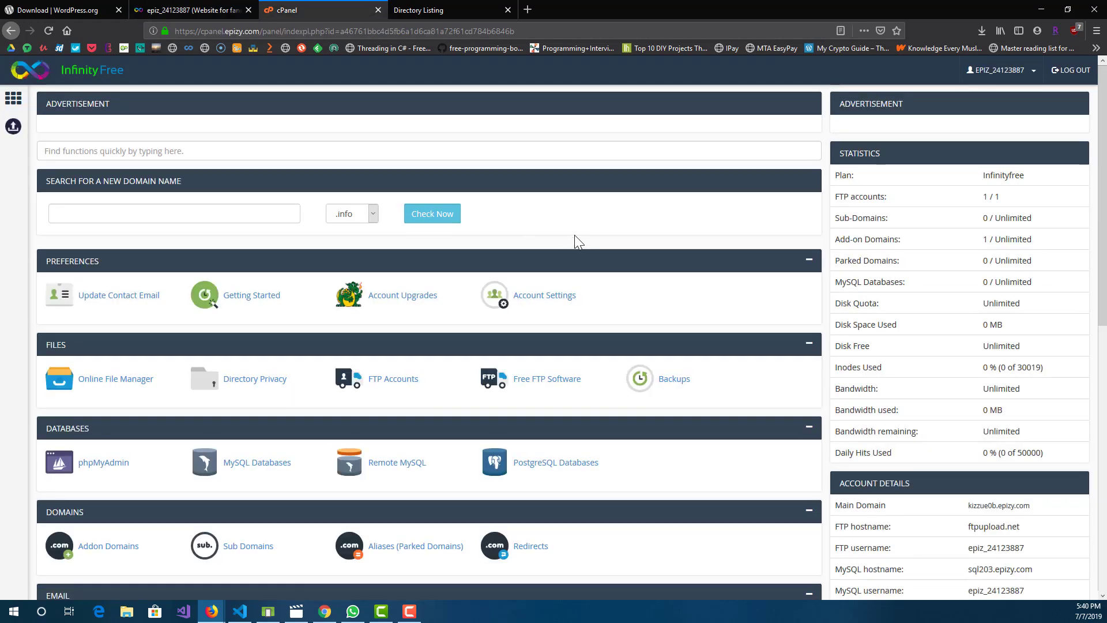
# Step: Look through the control panel's tool sections, from Preferences and Files down to Software
pyautogui.scroll(-2, 576, 235)
pyautogui.scroll(-4, 694, 292)
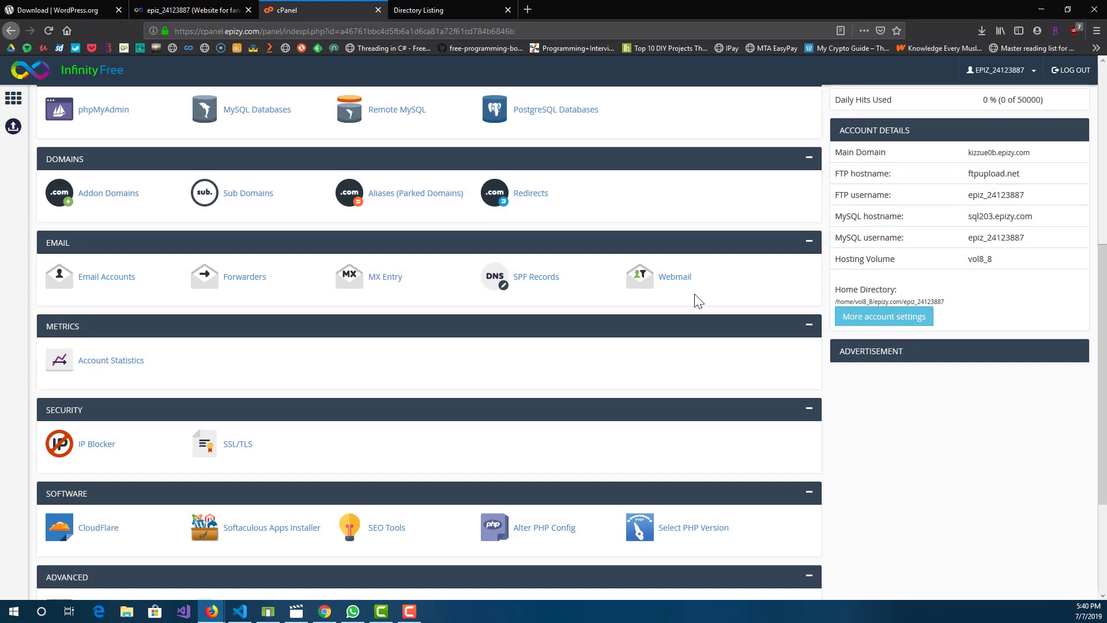
pyautogui.scroll(5, 694, 300)
pyautogui.scroll(1, 692, 297)
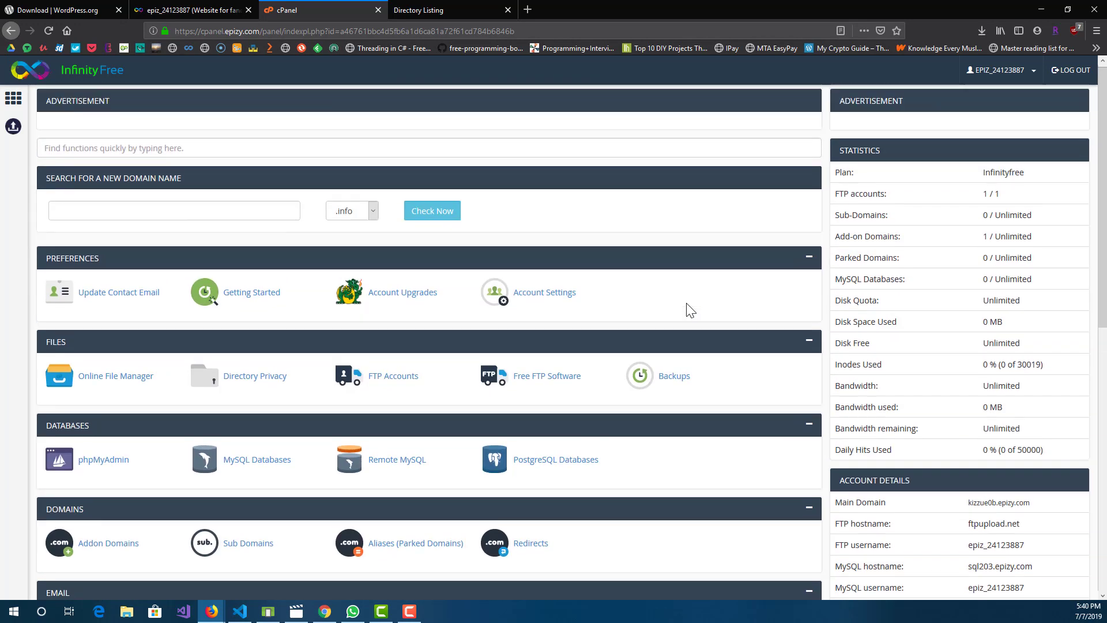
pyautogui.scroll(-3, 685, 310)
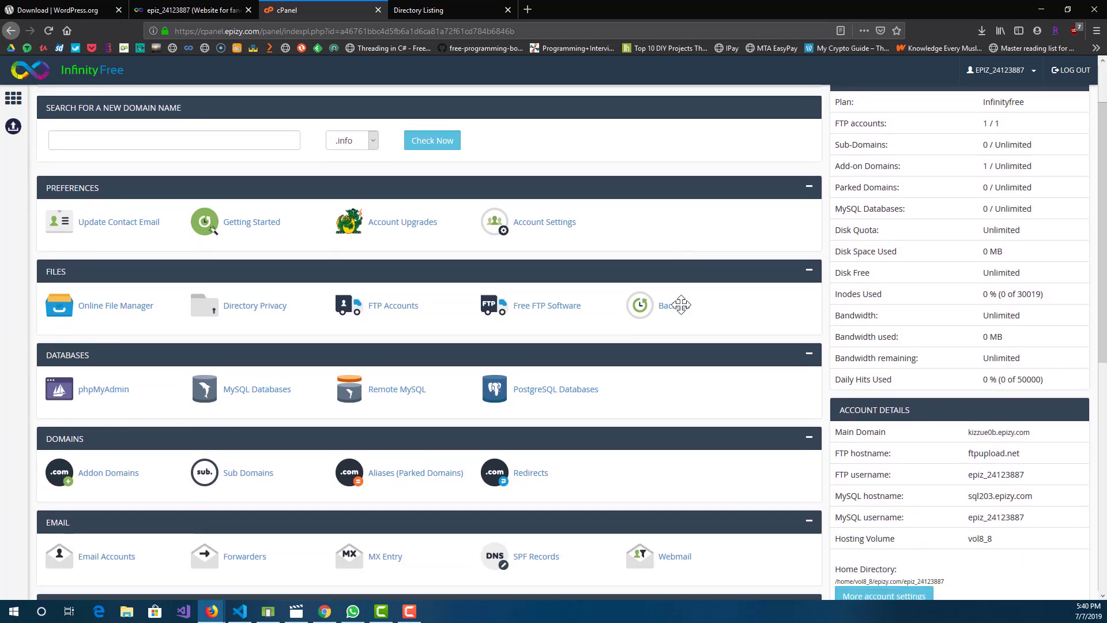
pyautogui.scroll(-5, 694, 320)
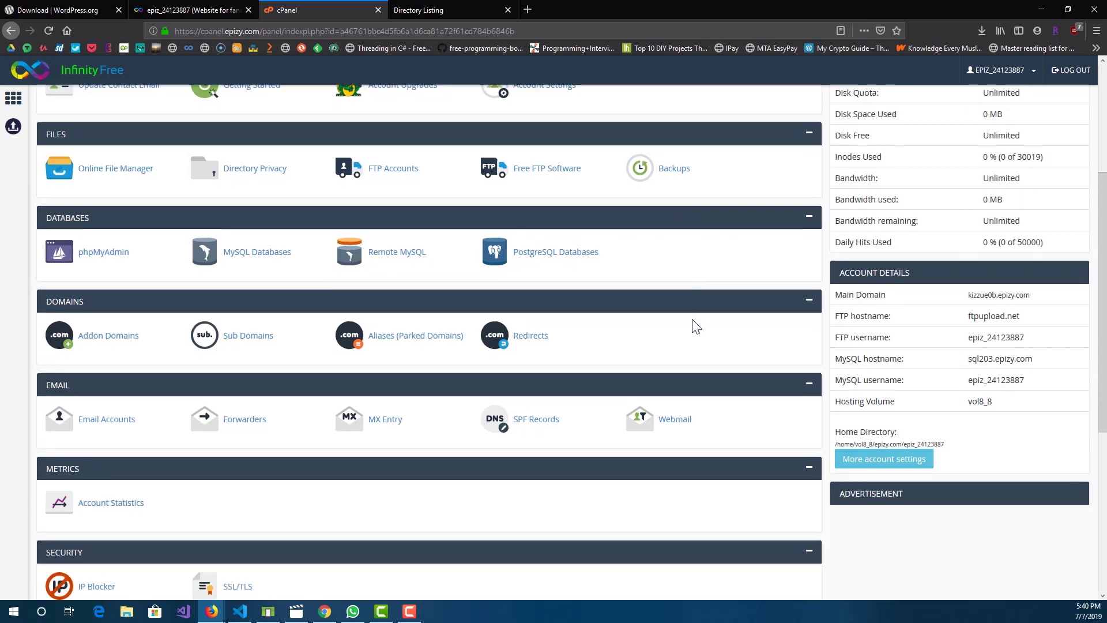
pyautogui.scroll(8, 692, 322)
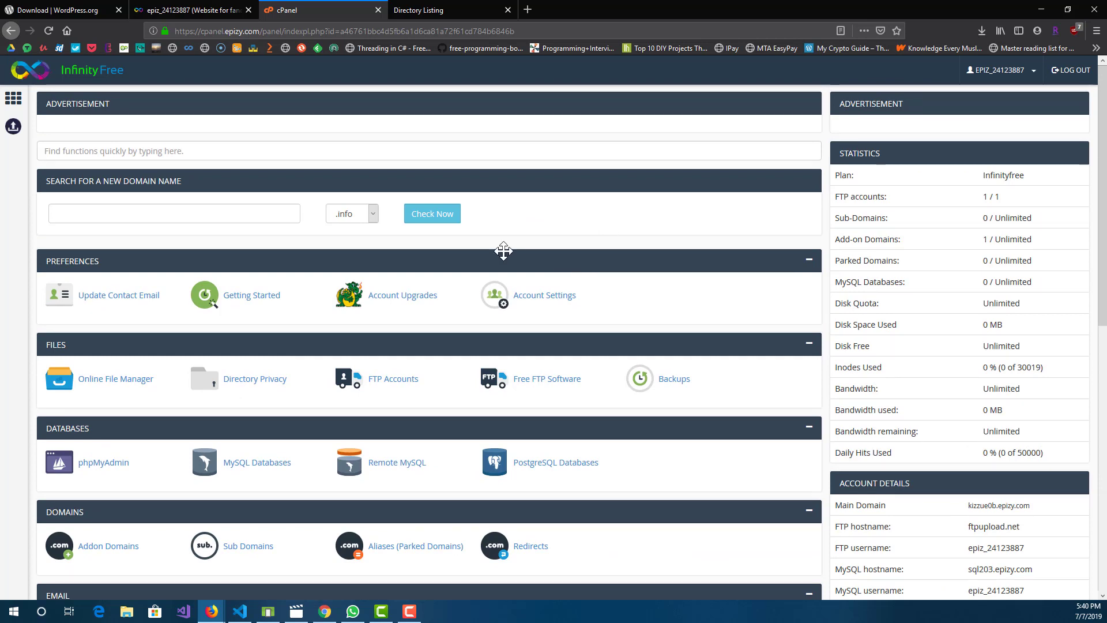
pyautogui.scroll(-2, 578, 238)
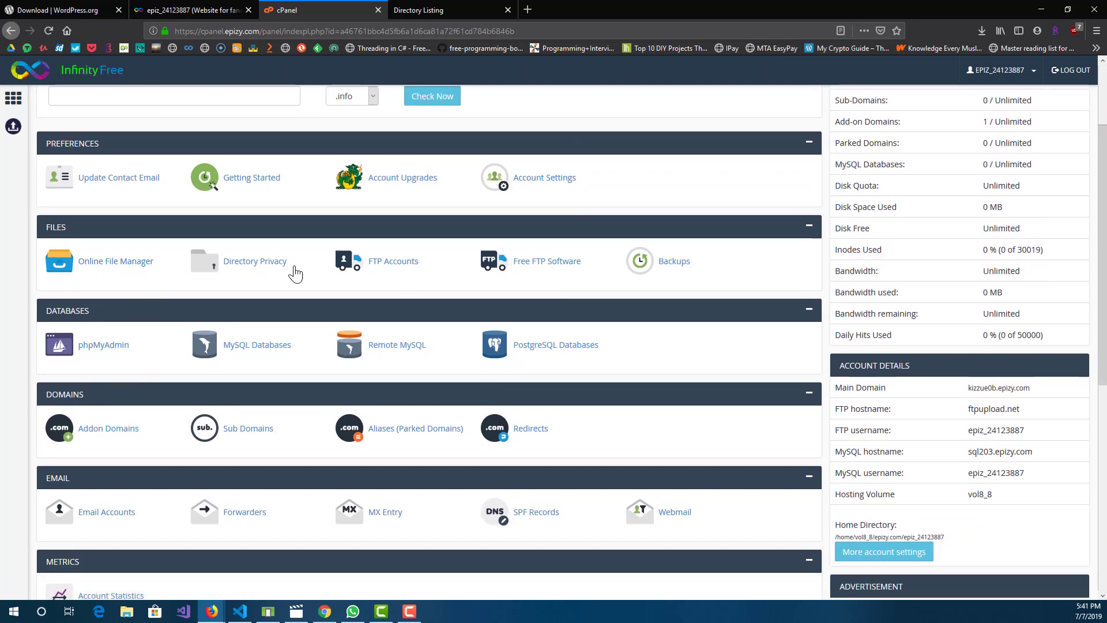
pyautogui.scroll(-2, 520, 541)
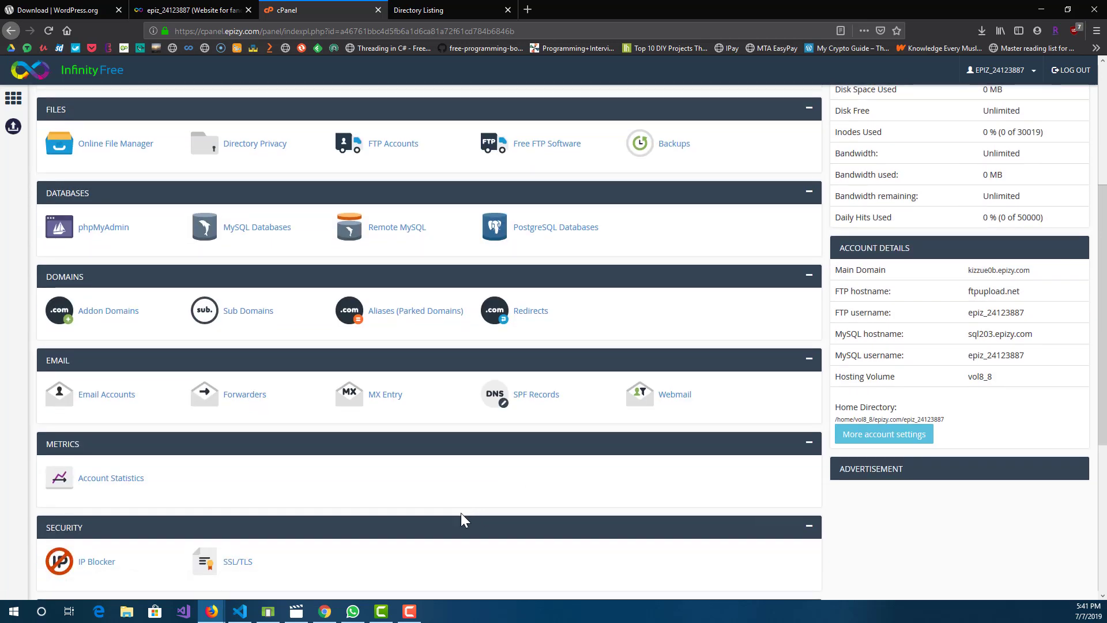
pyautogui.scroll(-2, 455, 490)
pyautogui.scroll(5, 402, 465)
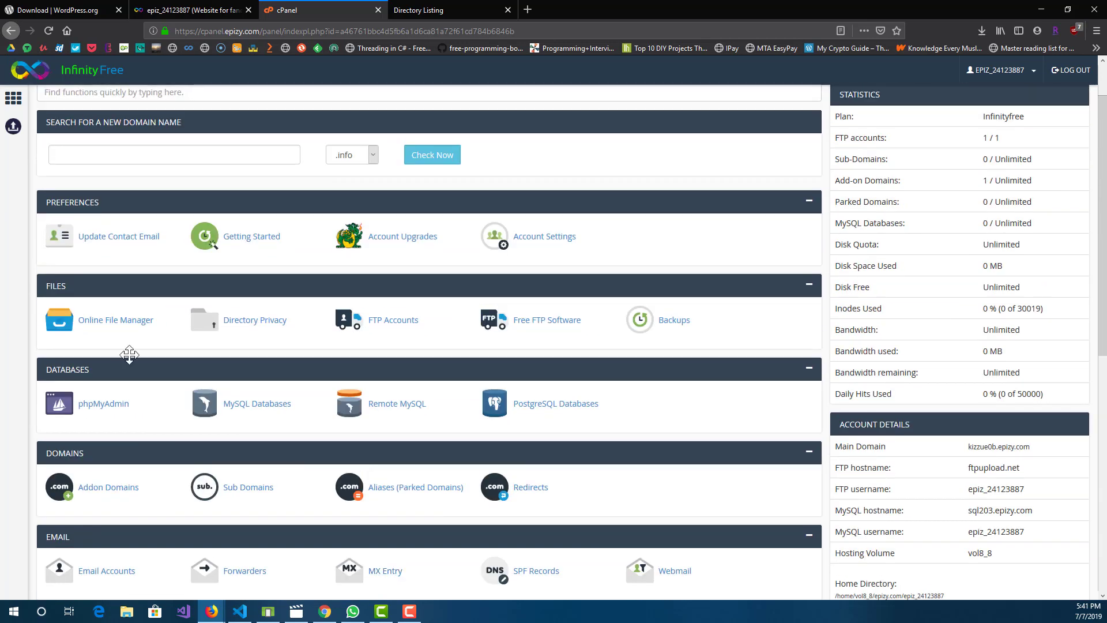
# Step: Launch the Online File Manager and open the htdocs directory
pyautogui.click(118, 327)
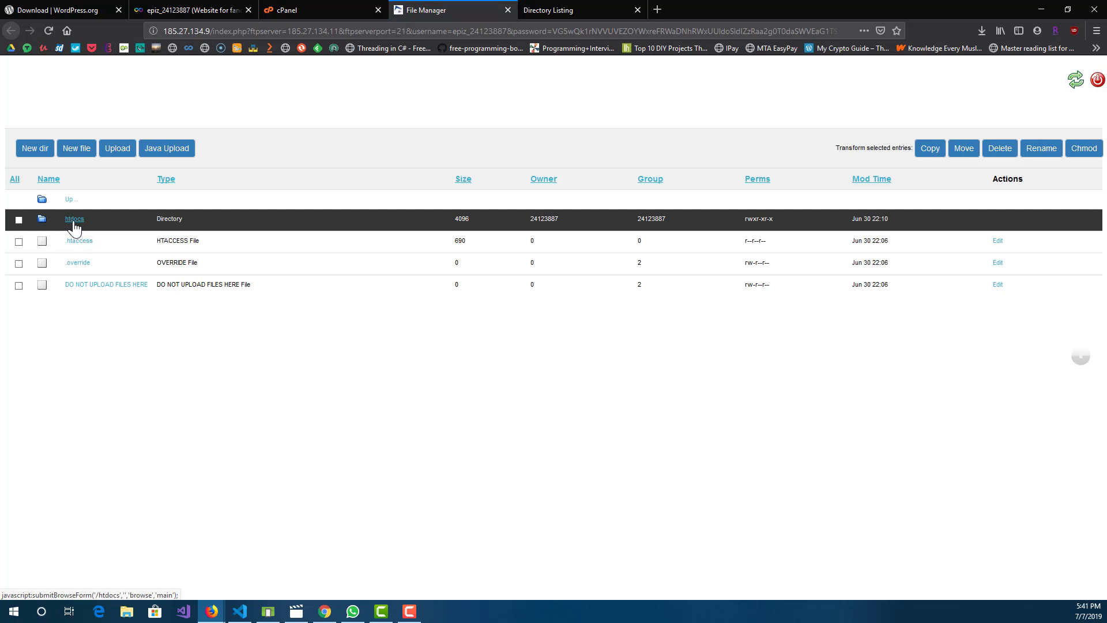
pyautogui.click(74, 221)
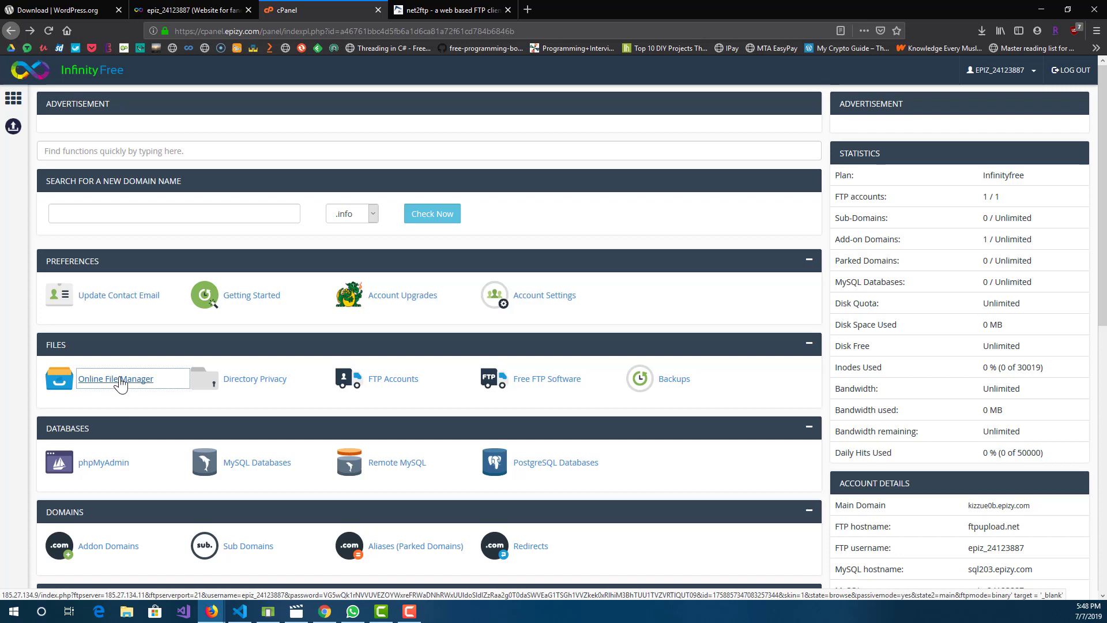
# Step: Try to reopen the Online File Manager from the control panel, and return to cPanel
pyautogui.click(118, 383)
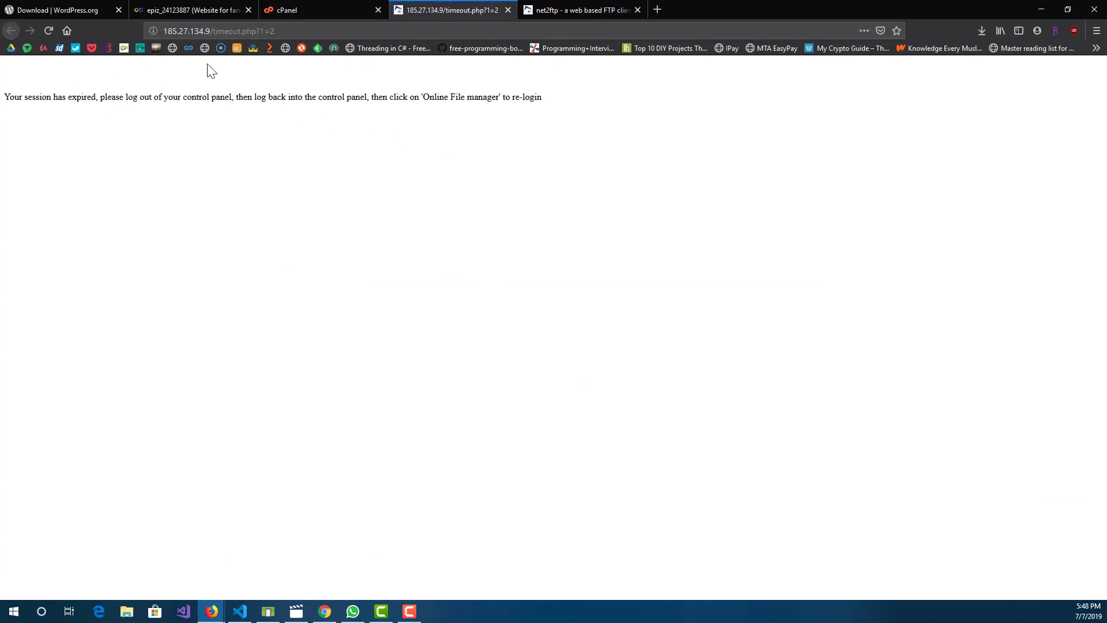
pyautogui.click(336, 8)
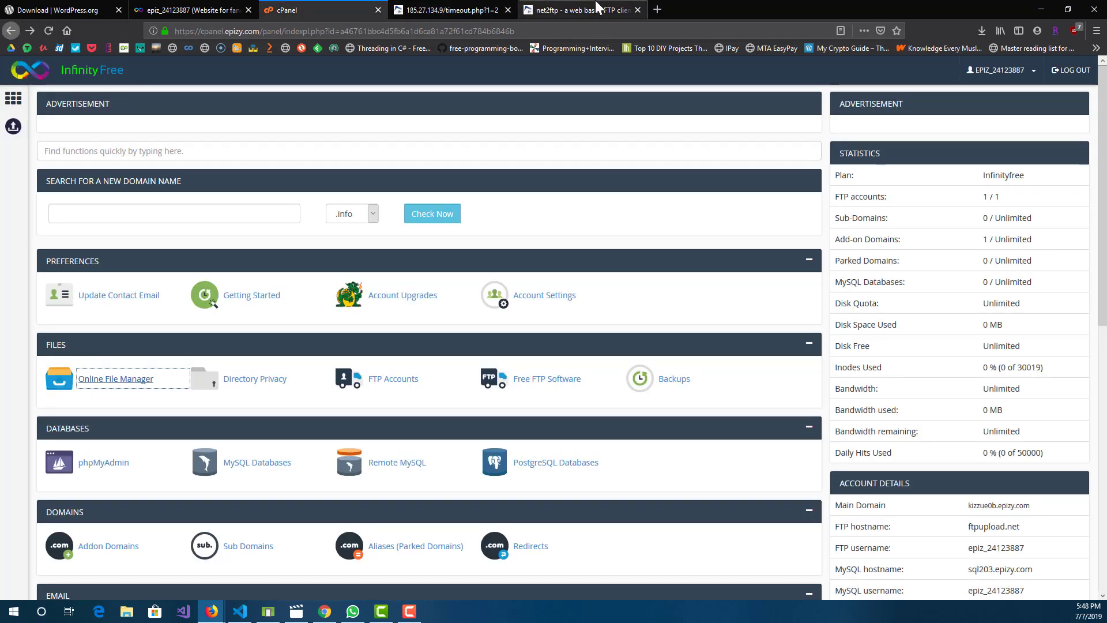
# Step: Rearrange the browser tabs so that cPanel sits directly beside the net2ftp file manager
pyautogui.click(577, 10)
pyautogui.moveTo(309, 8); pyautogui.dragTo(442, 8)
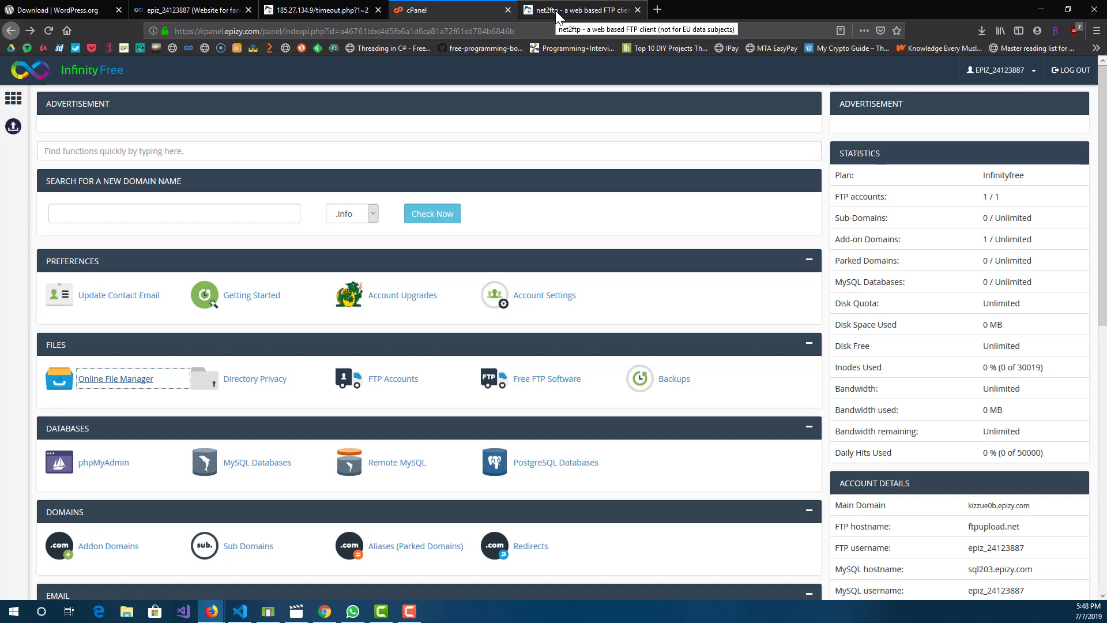
pyautogui.scroll(-3, 624, 152)
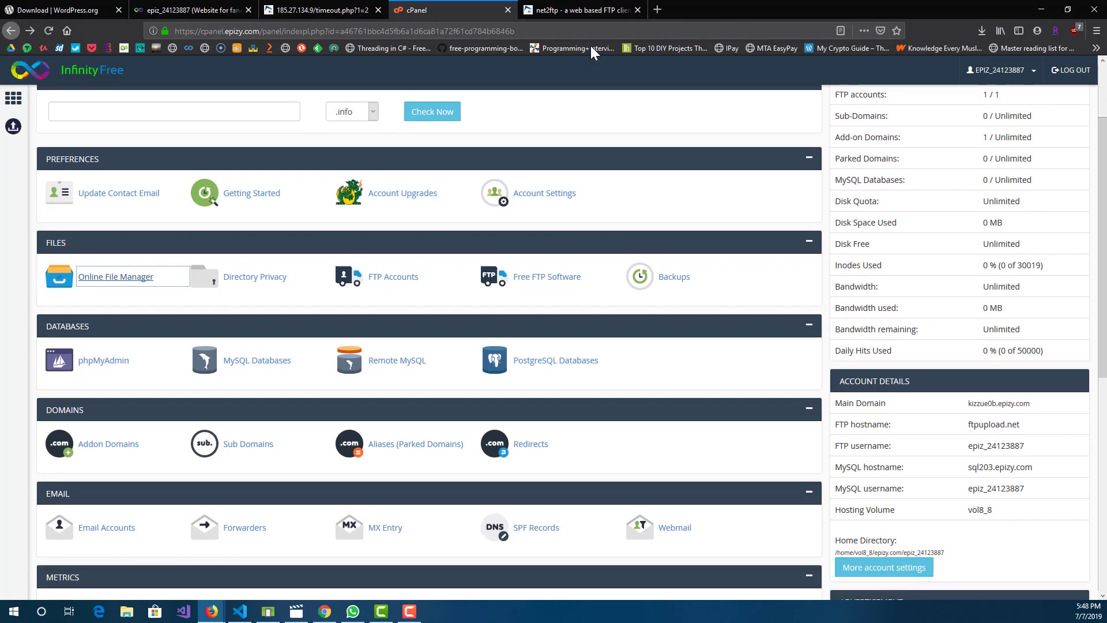
# Step: Copy the FTP username from the hosting account's FTP details into the username field of the net2ftp login form
pyautogui.click(588, 9)
pyautogui.click(398, 10)
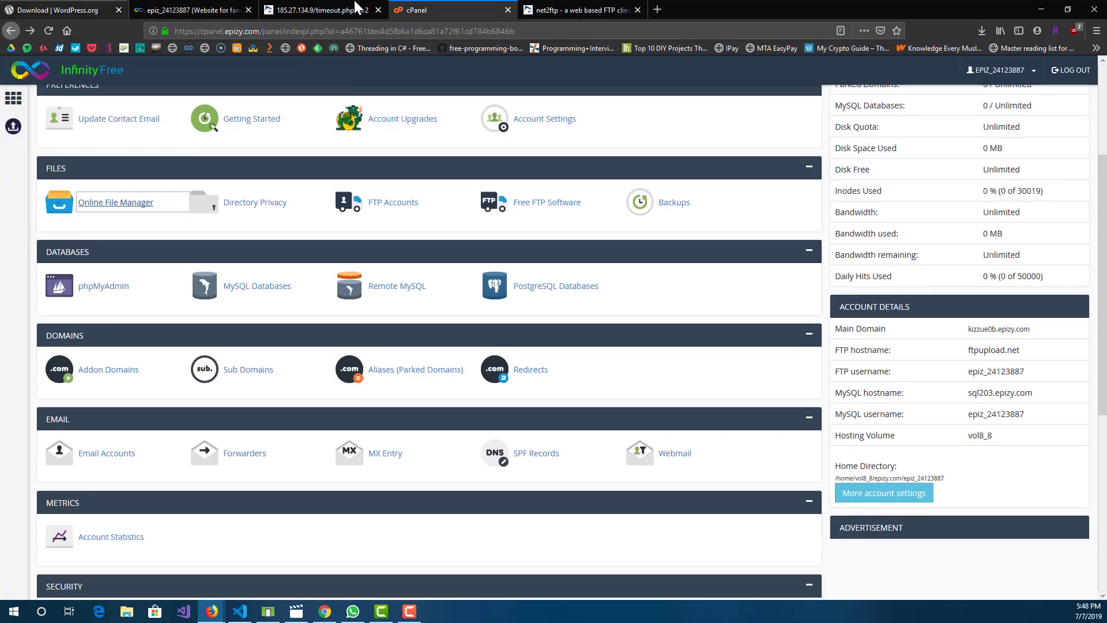
pyautogui.moveTo(438, 10); pyautogui.dragTo(215, 11)
pyautogui.click(216, 10)
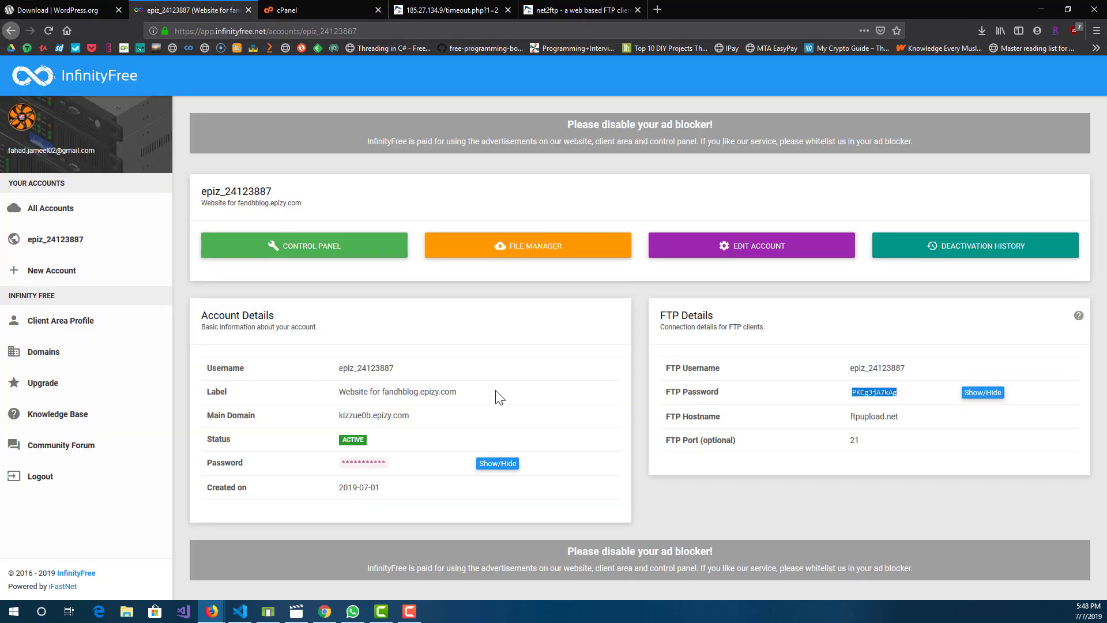
pyautogui.doubleClick(887, 368)
pyautogui.hotkey('ctrl', 'c')
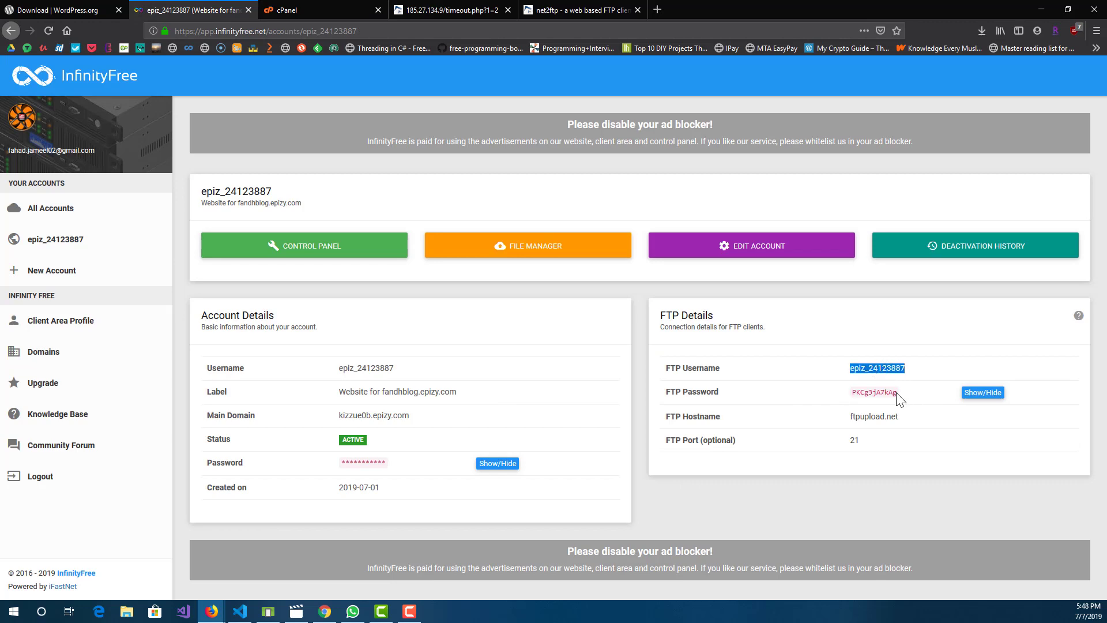
pyautogui.click(576, 9)
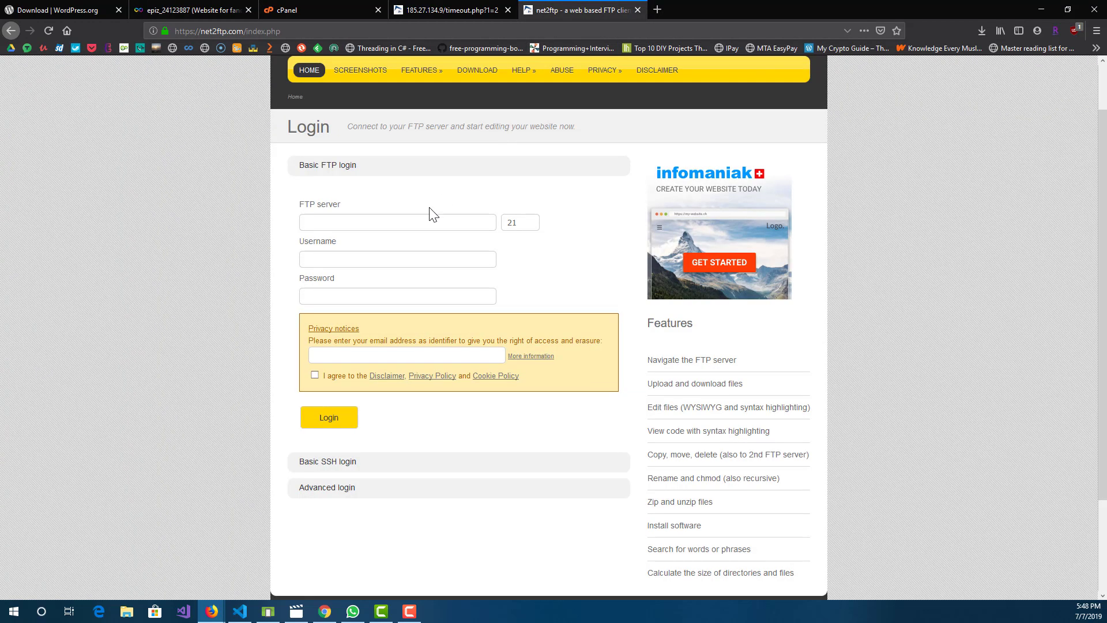
pyautogui.click(419, 222)
pyautogui.click(390, 252)
pyautogui.hotkey('ctrl', 'v')
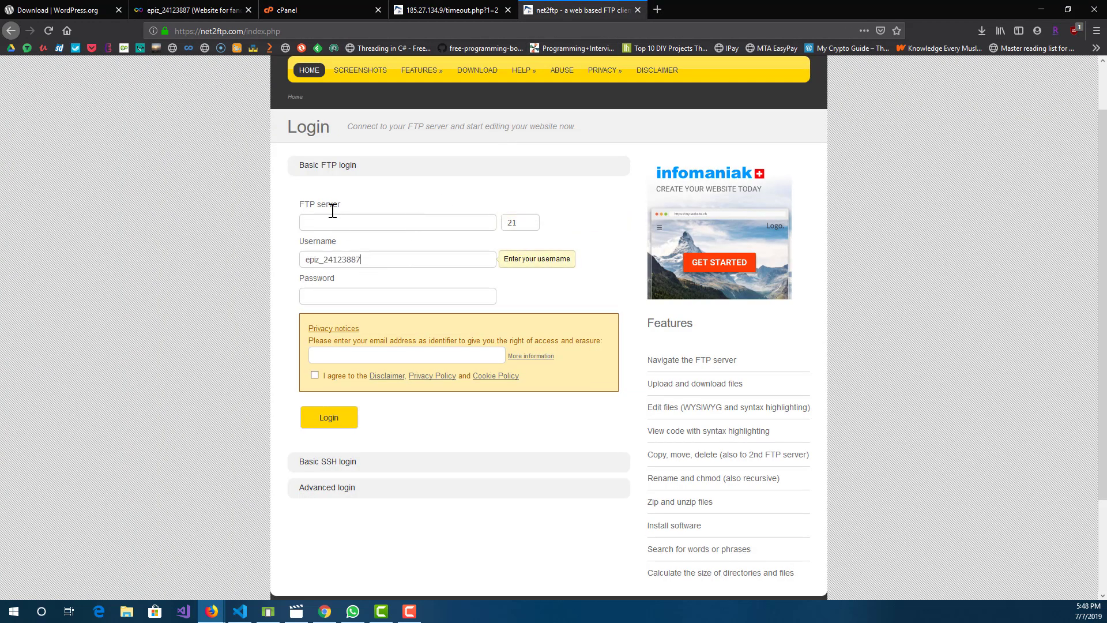
# Step: Copy the FTP password from the hosting account's FTP details into the password field of the net2ftp login form
pyautogui.click(173, 10)
pyautogui.doubleClick(871, 395)
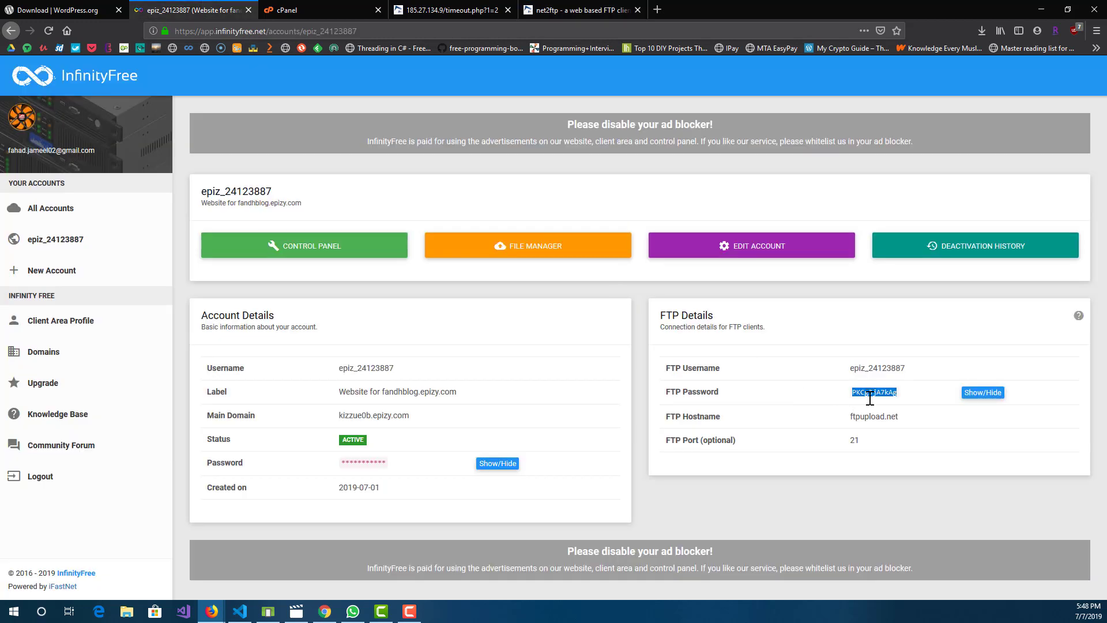
pyautogui.click(577, 10)
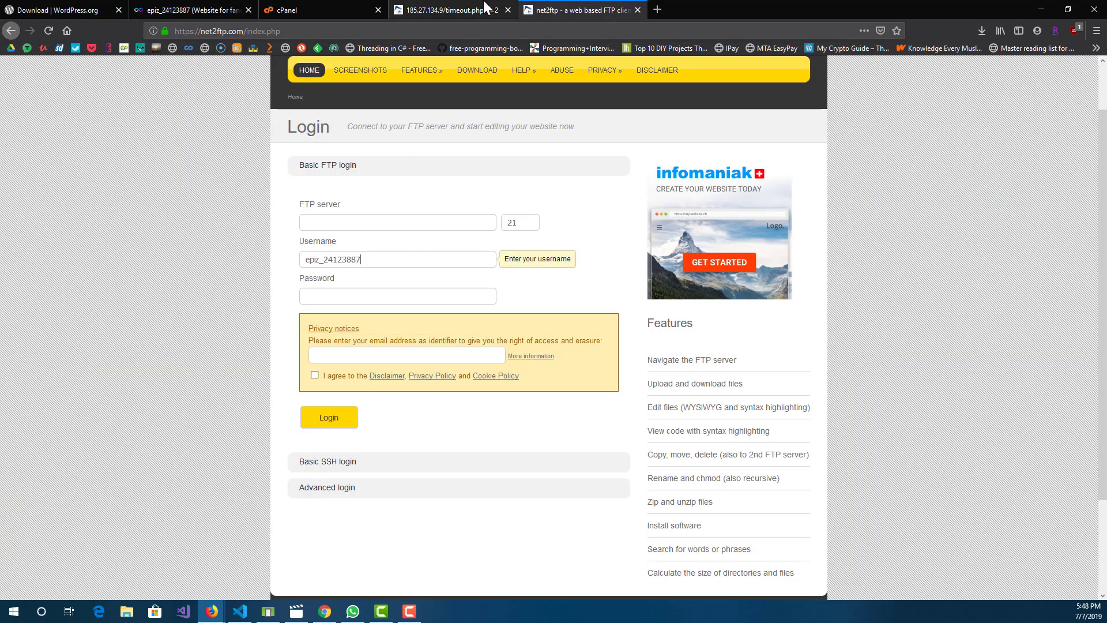
pyautogui.click(361, 297)
pyautogui.hotkey('ctrl', 'v')
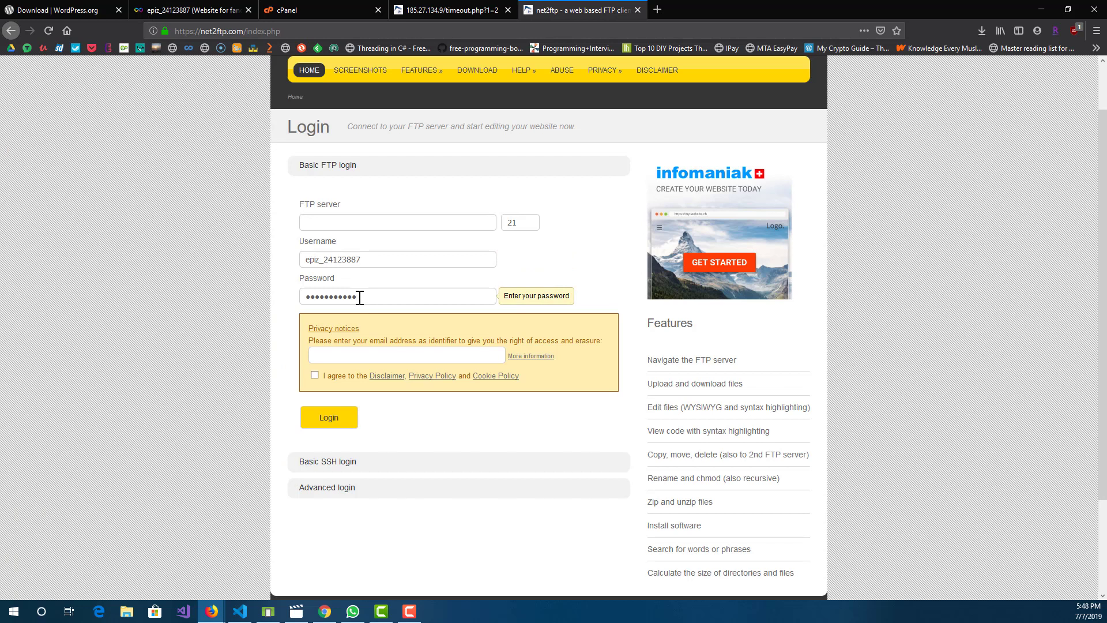
# Step: Copy the FTP hostname ftpupload.net from the account's FTP details into the FTP server field of the net2ftp login form
pyautogui.click(199, 6)
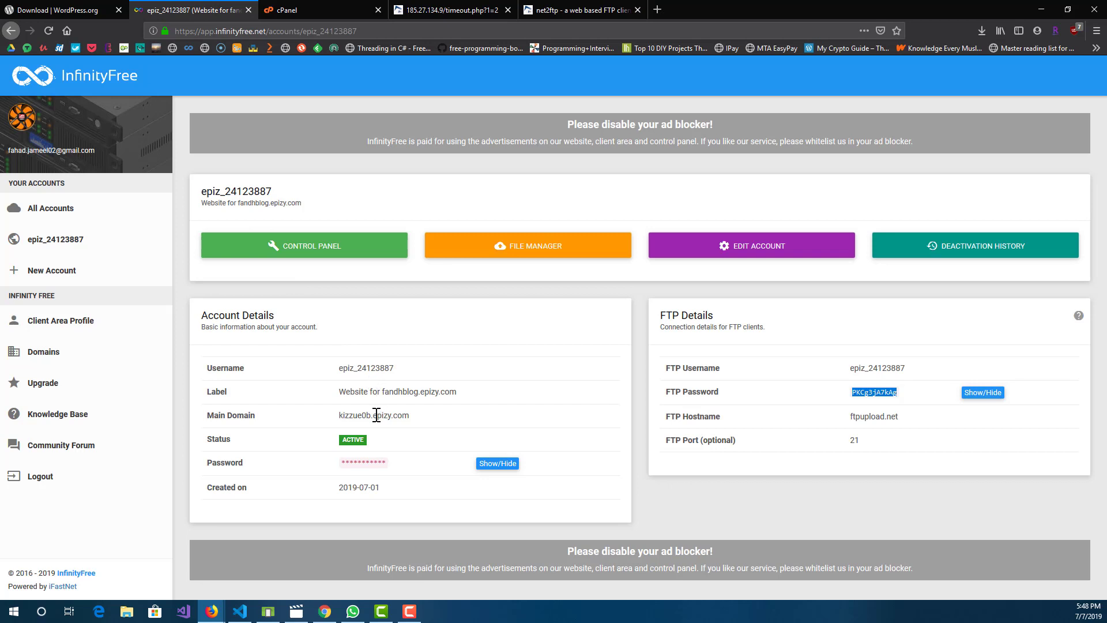
pyautogui.tripleClick(882, 417)
pyautogui.hotkey('ctrl', 'c')
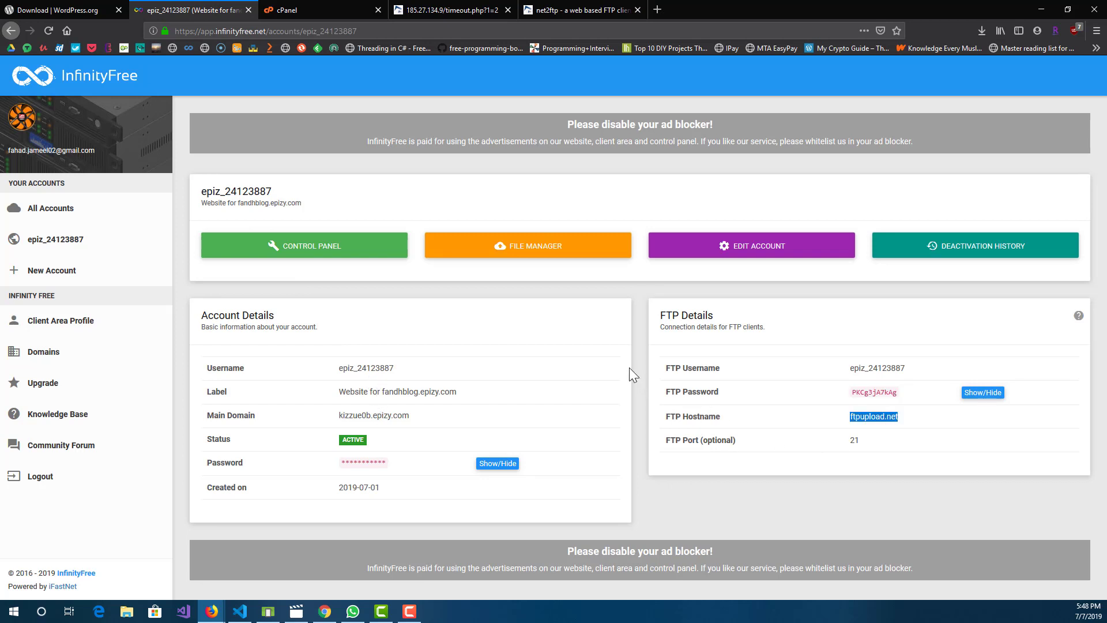
pyautogui.click(317, 8)
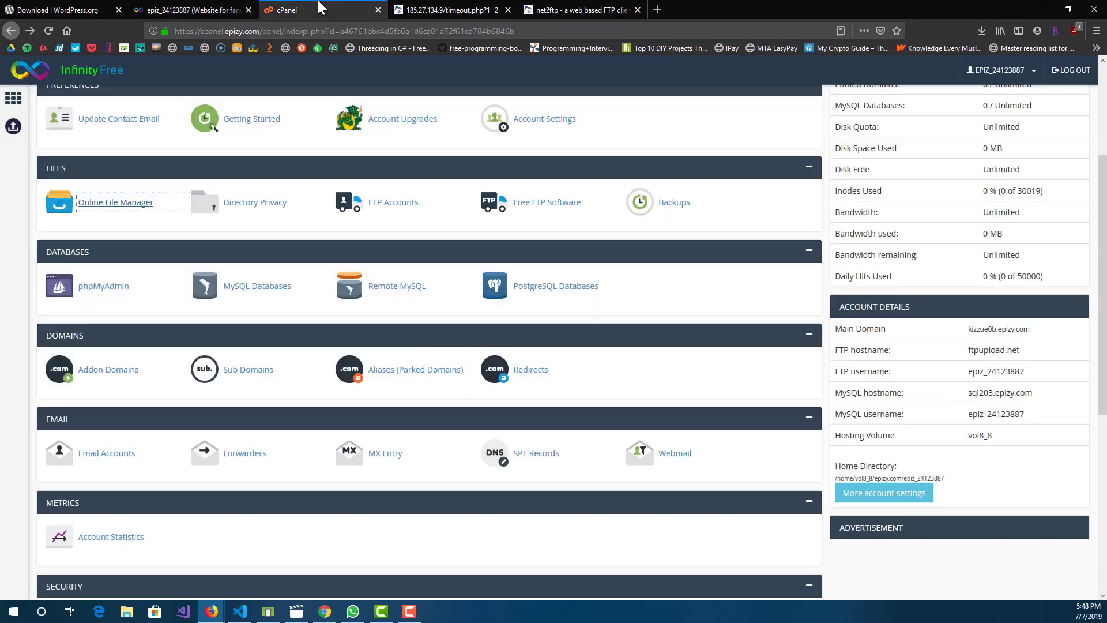
pyautogui.click(579, 8)
pyautogui.click(373, 221)
pyautogui.hotkey('ctrl', 'v')
pyautogui.click(528, 222)
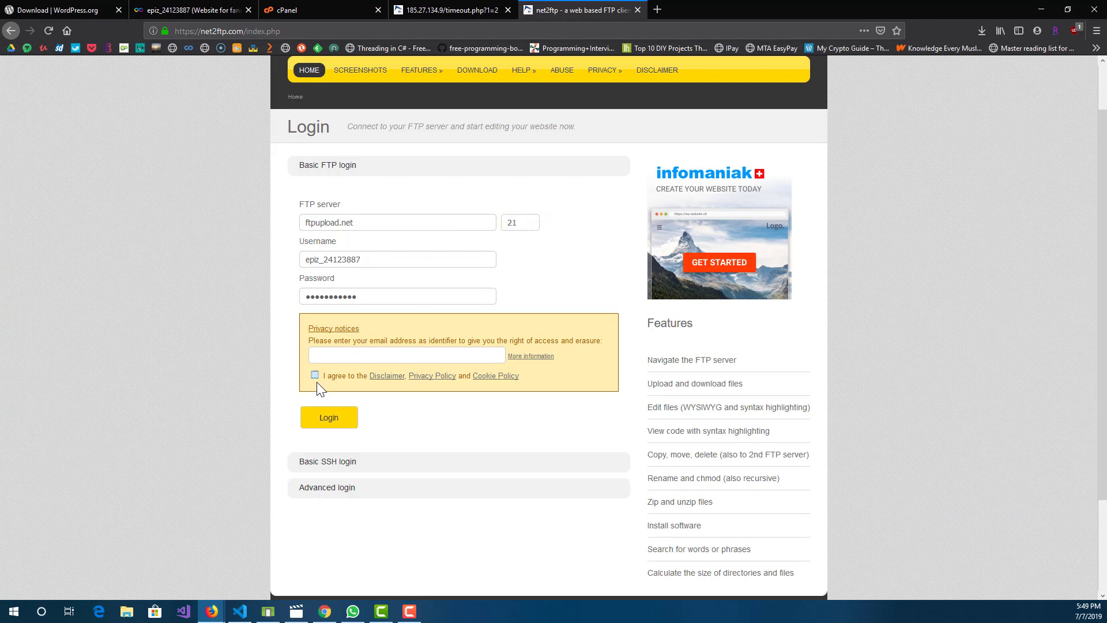
# Step: Agree to the privacy terms, fill in the identifying e-mail address, and log in to the FTP server
pyautogui.click(339, 424)
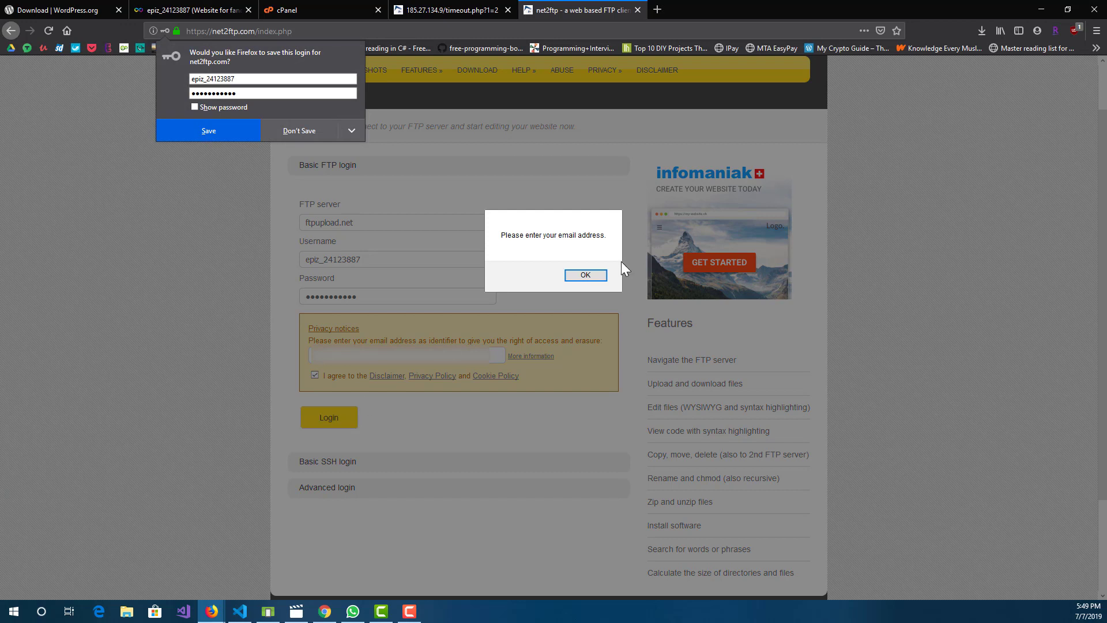
pyautogui.click(587, 275)
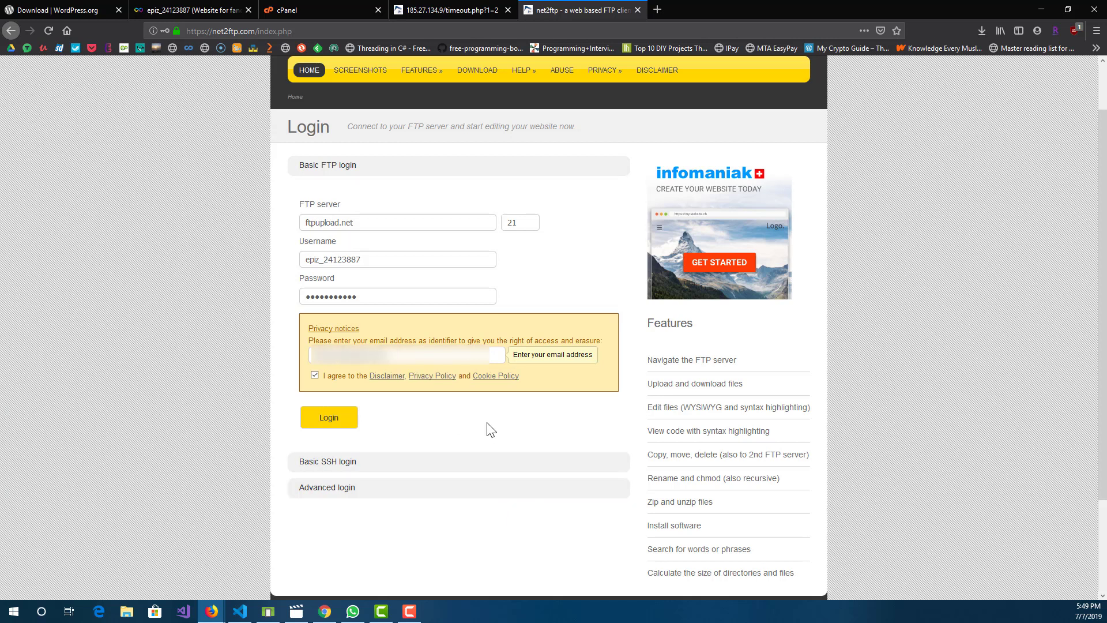
pyautogui.click(337, 426)
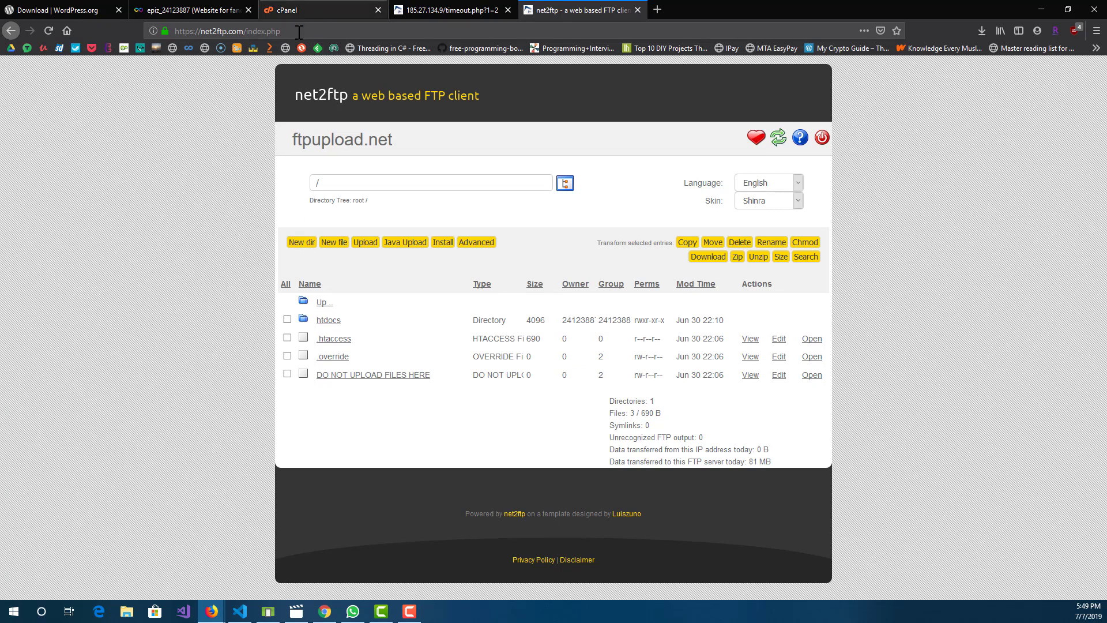
# Step: Upload wordpress-5.2.2.zip from the Desktop as an archive into the /htdocs directory
pyautogui.click(327, 323)
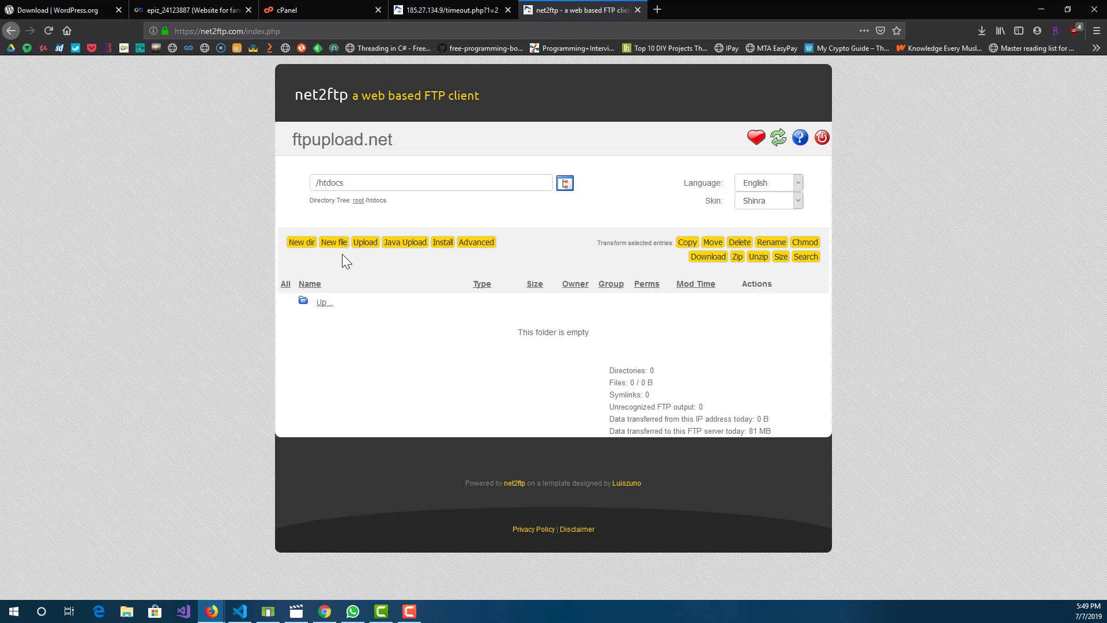
pyautogui.click(365, 242)
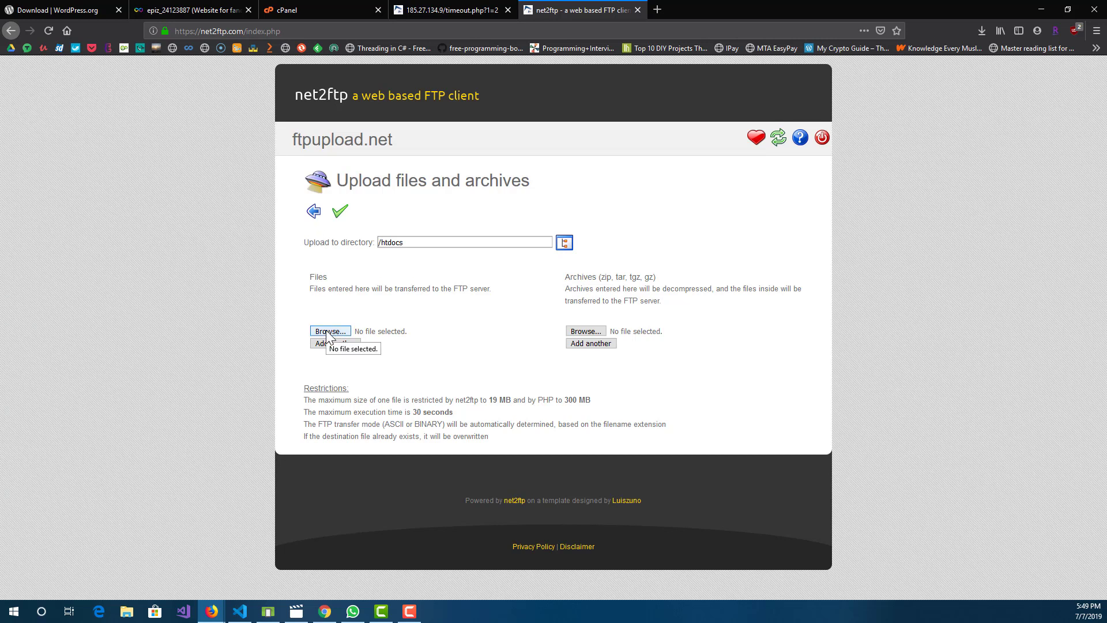
pyautogui.click(586, 331)
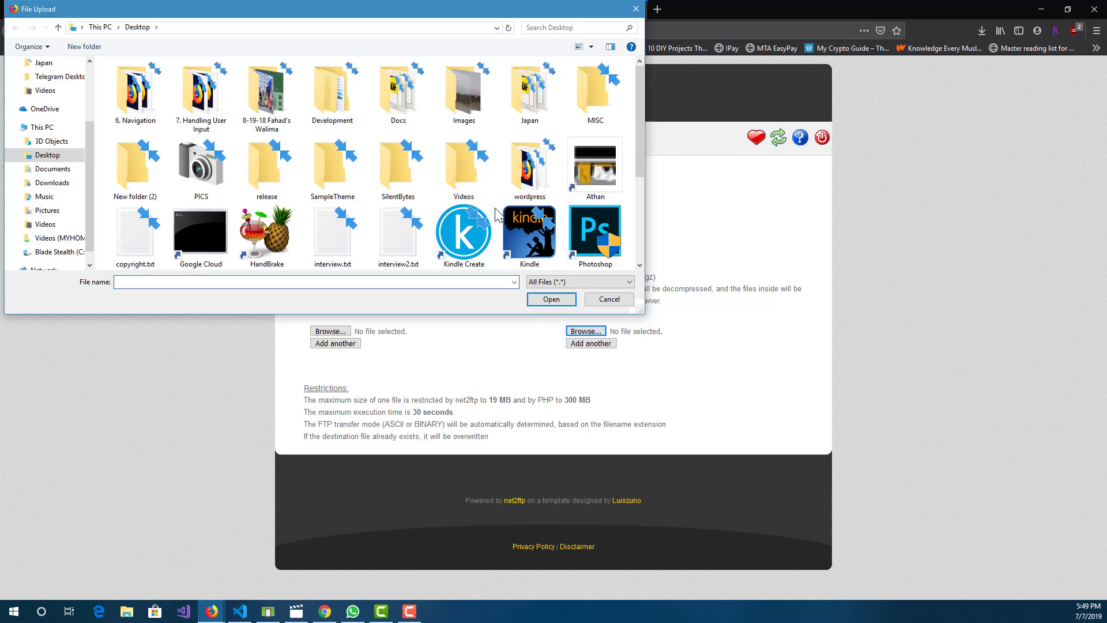
pyautogui.scroll(-3, 369, 202)
pyautogui.doubleClick(155, 222)
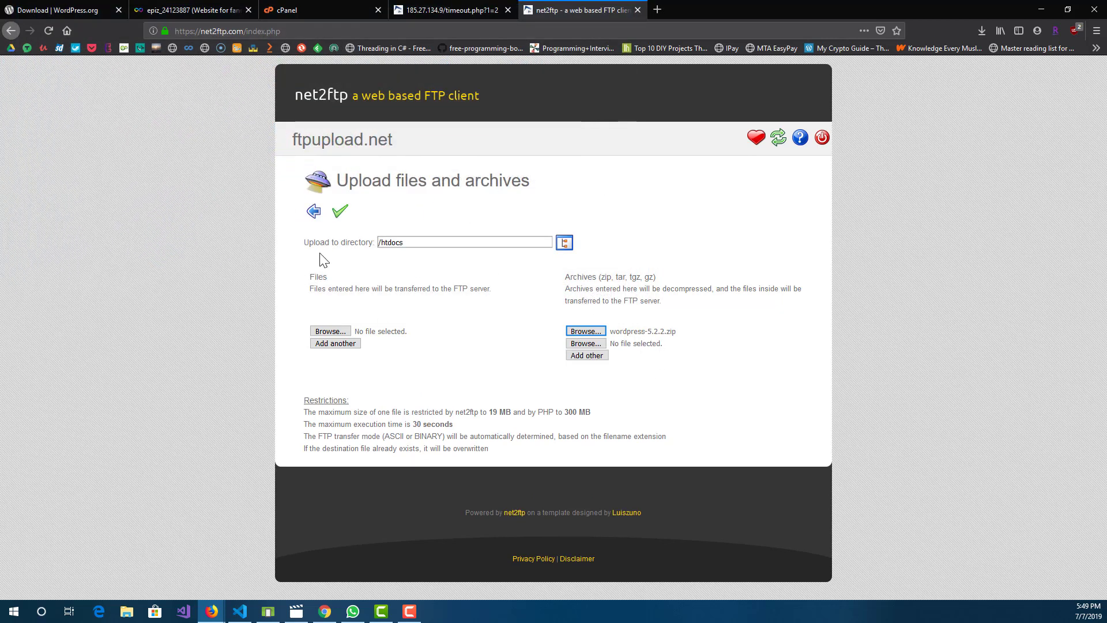
pyautogui.click(340, 211)
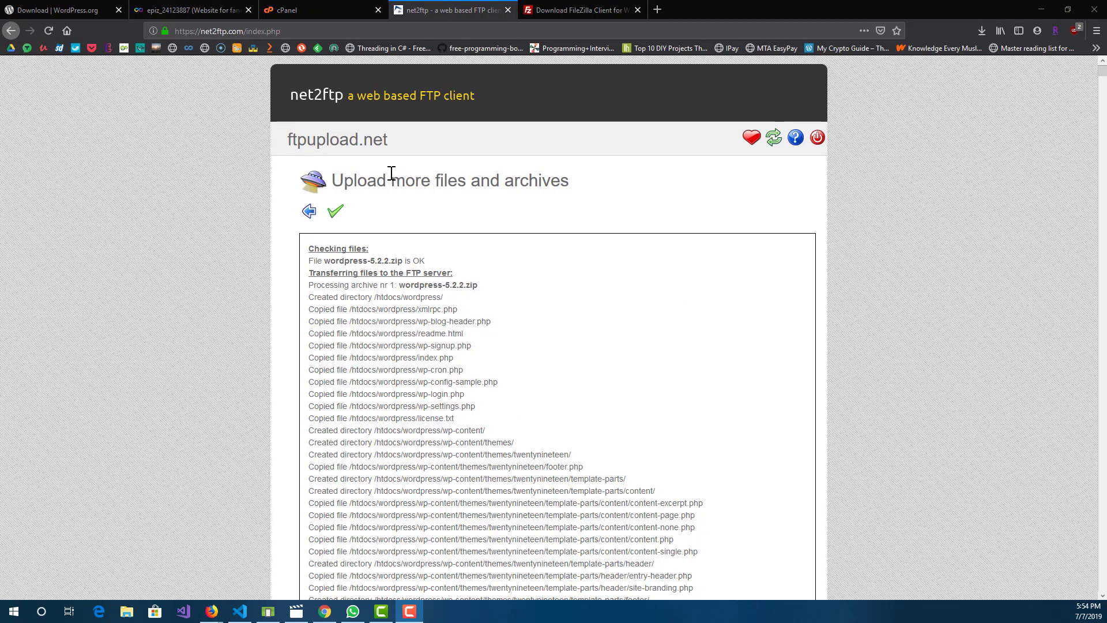
# Step: Review the upload log for wordpress-5.2.2.zip and submit the upload page again without selecting a file
pyautogui.scroll(-15, 374, 202)
pyautogui.middleClick(455, 442)
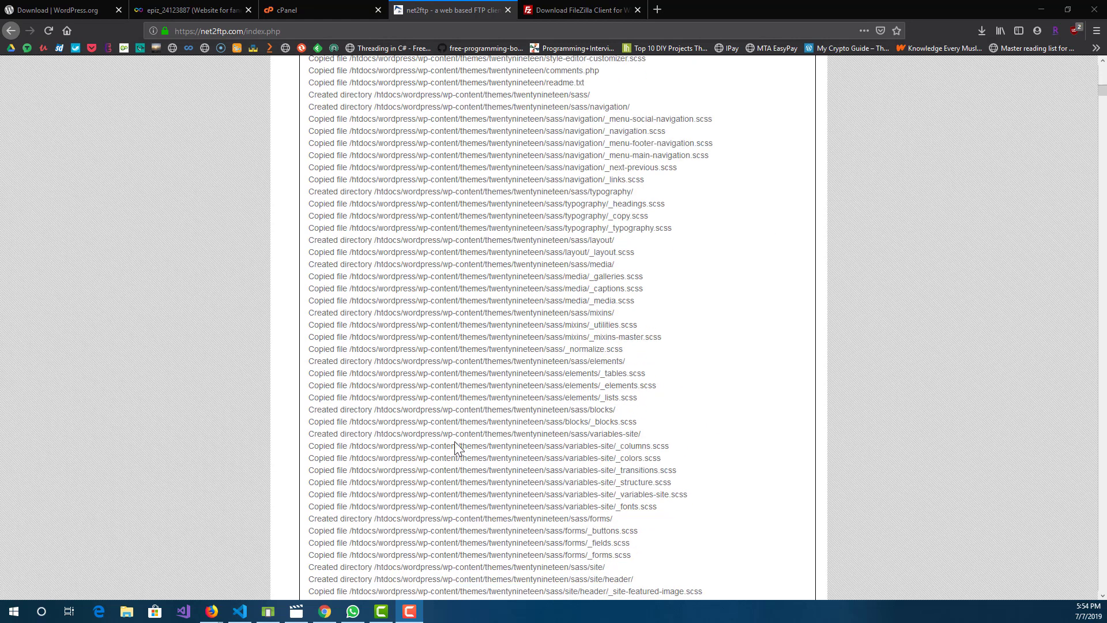
pyautogui.middleClick(456, 215)
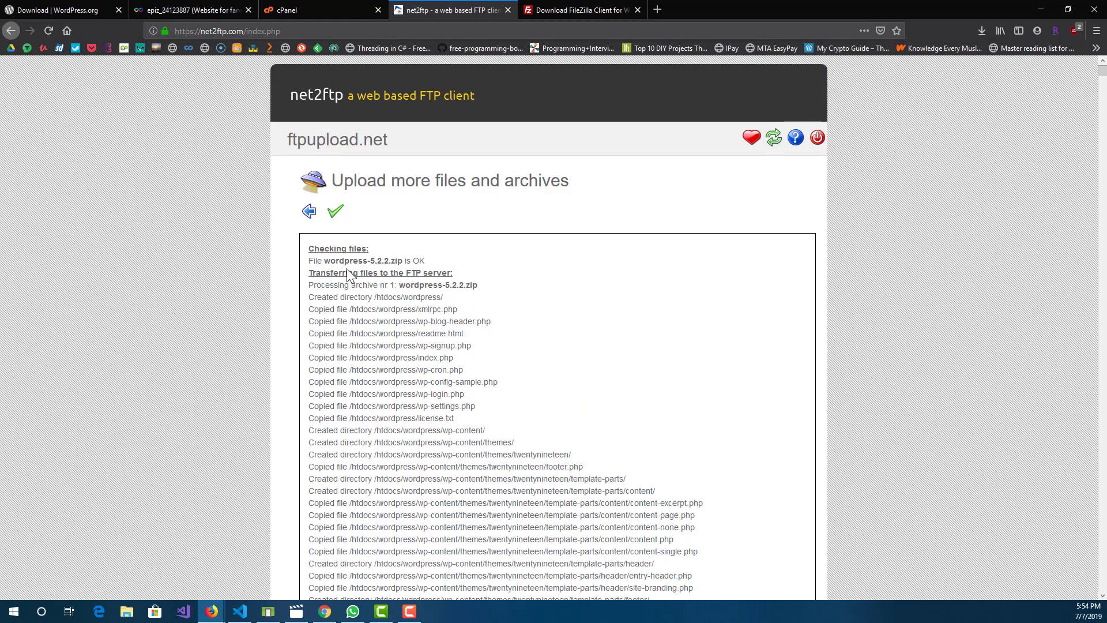
pyautogui.click(334, 221)
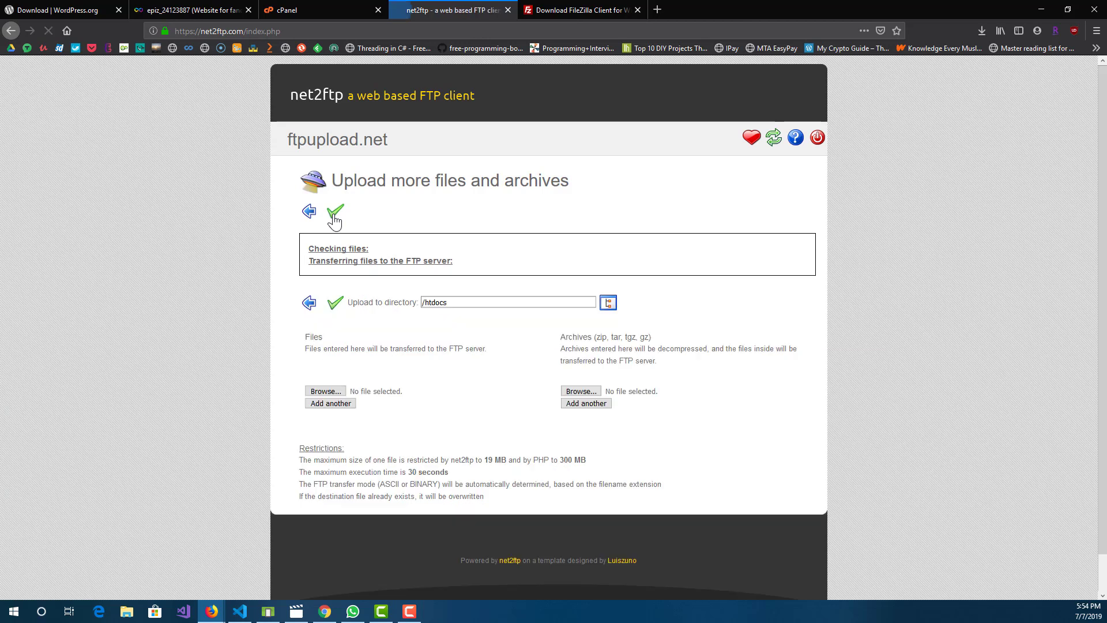
# Step: Launch the Online File Manager from cPanel and check the contents of the htdocs directory
pyautogui.click(317, 9)
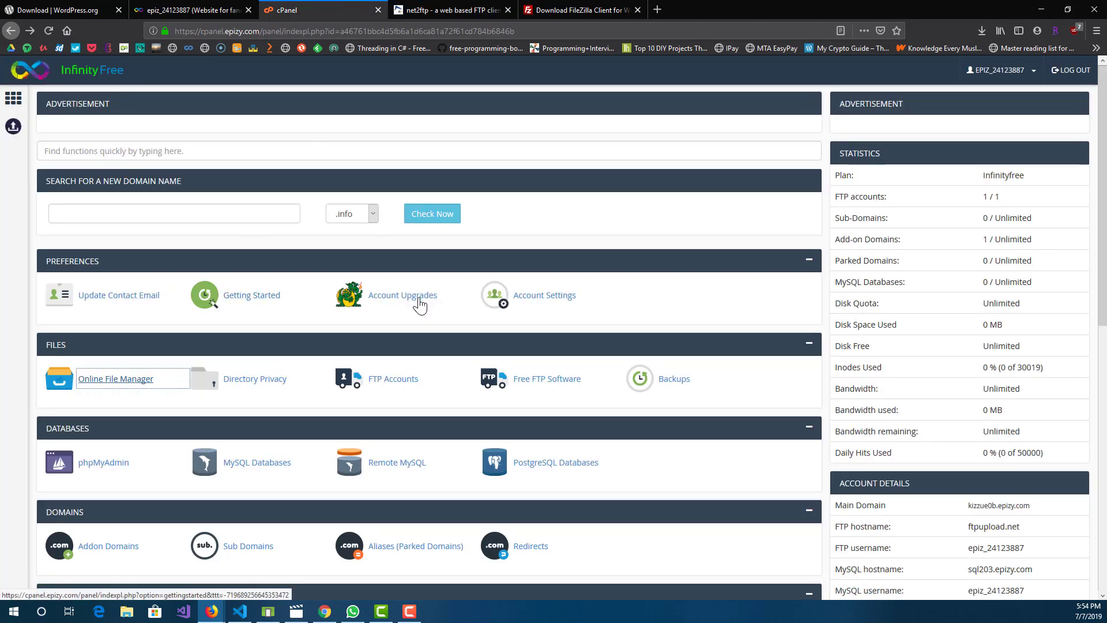
pyautogui.scroll(-3, 166, 346)
pyautogui.scroll(1, 139, 279)
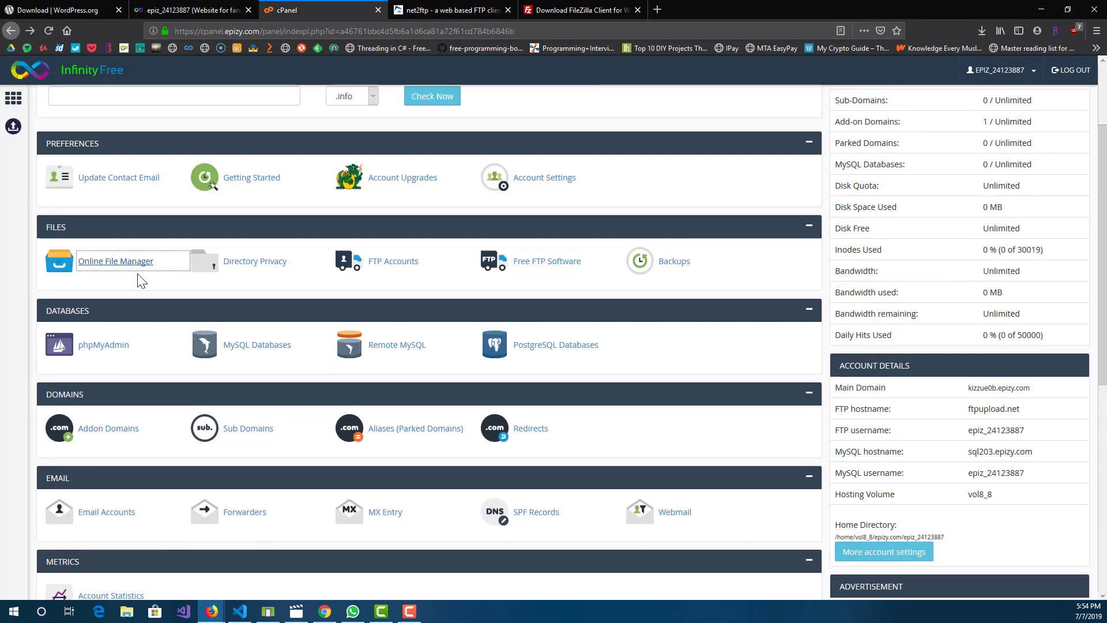
pyautogui.click(122, 262)
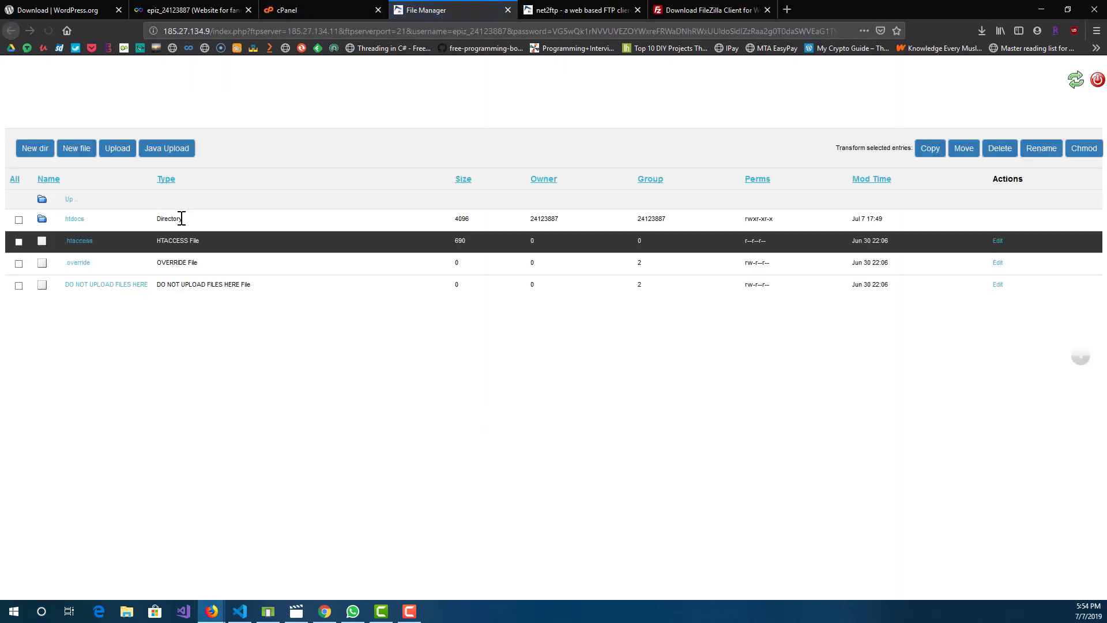
pyautogui.click(76, 222)
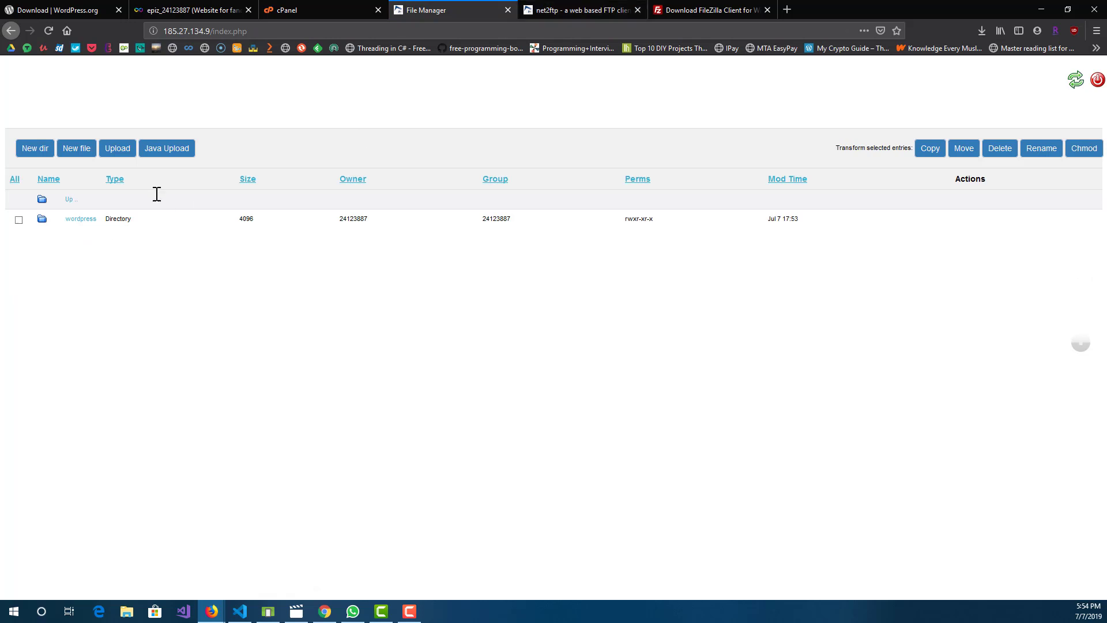
# Step: Return to the net2ftp directory listing and open the wordpress directory inside htdocs
pyautogui.click(557, 8)
pyautogui.click(308, 212)
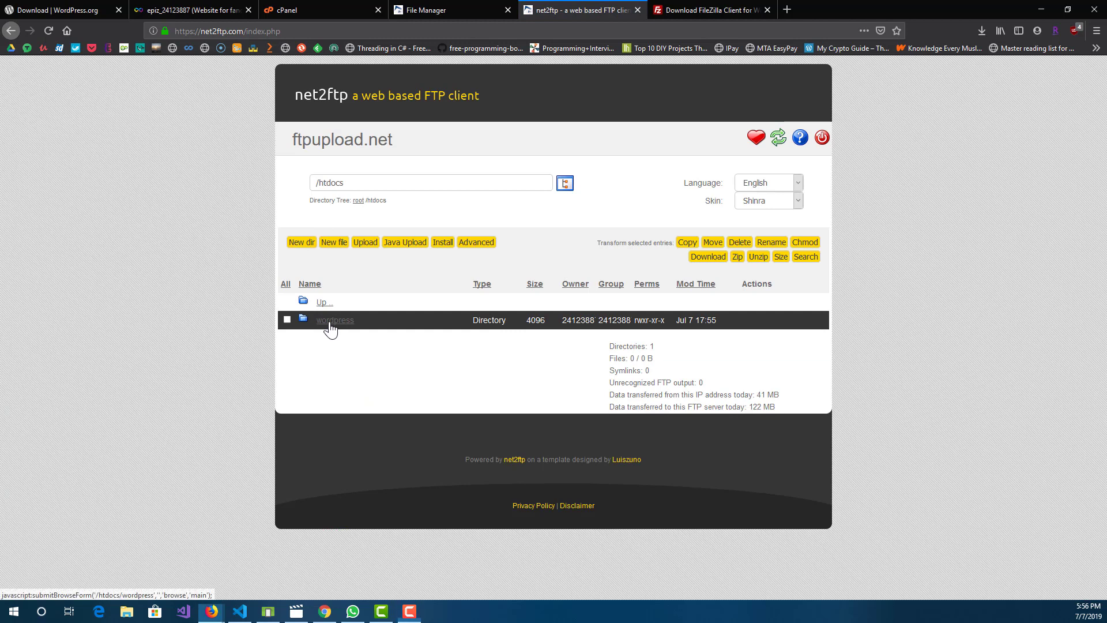
pyautogui.click(330, 325)
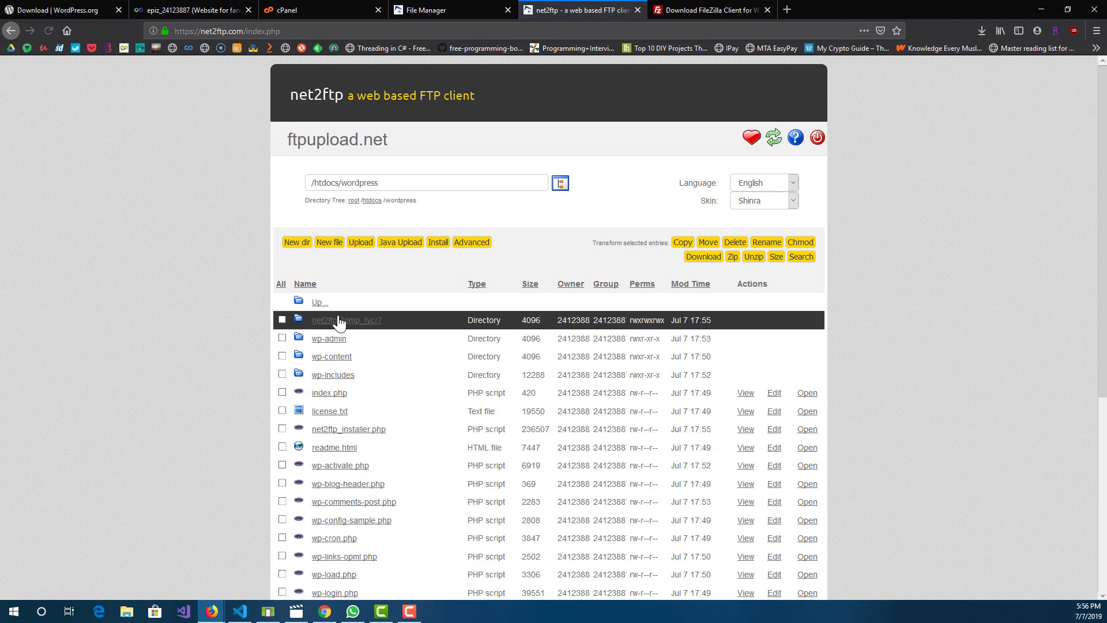
pyautogui.click(322, 302)
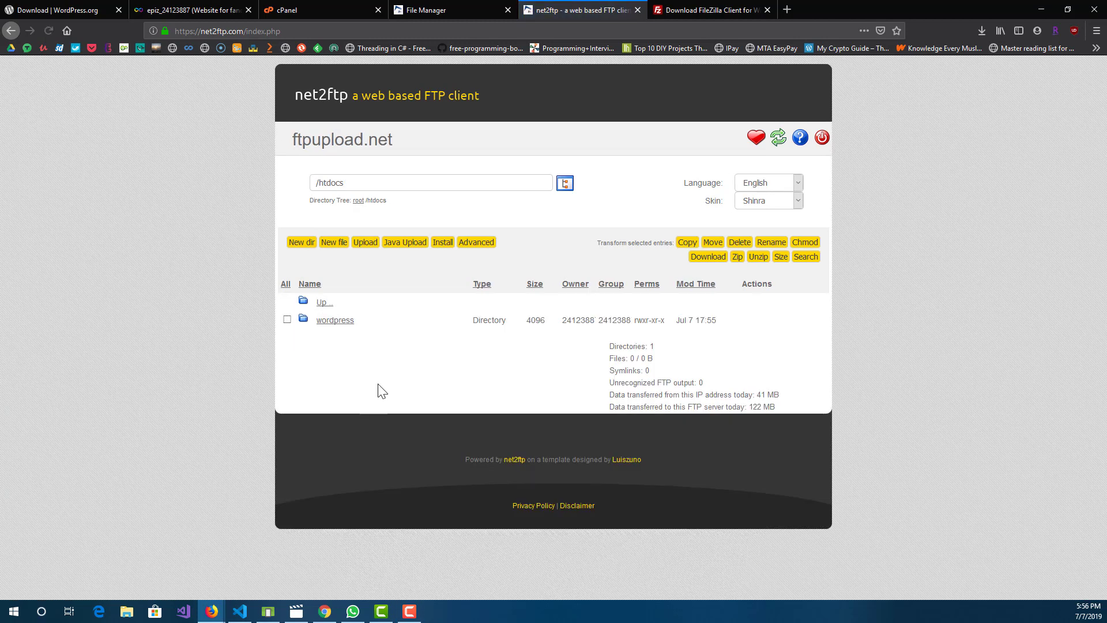
pyautogui.click(335, 320)
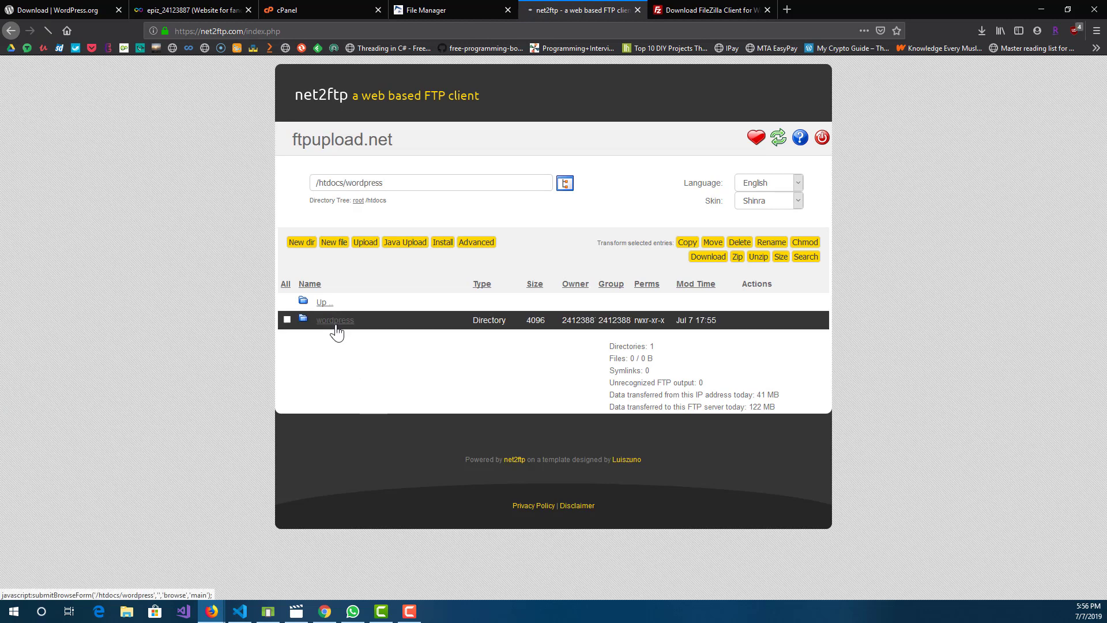
# Step: Start moving all entries in /htdocs/wordpress and set the target directory of net2ftp_temp_tycr7 and wp-admin to /htdocs
pyautogui.click(282, 284)
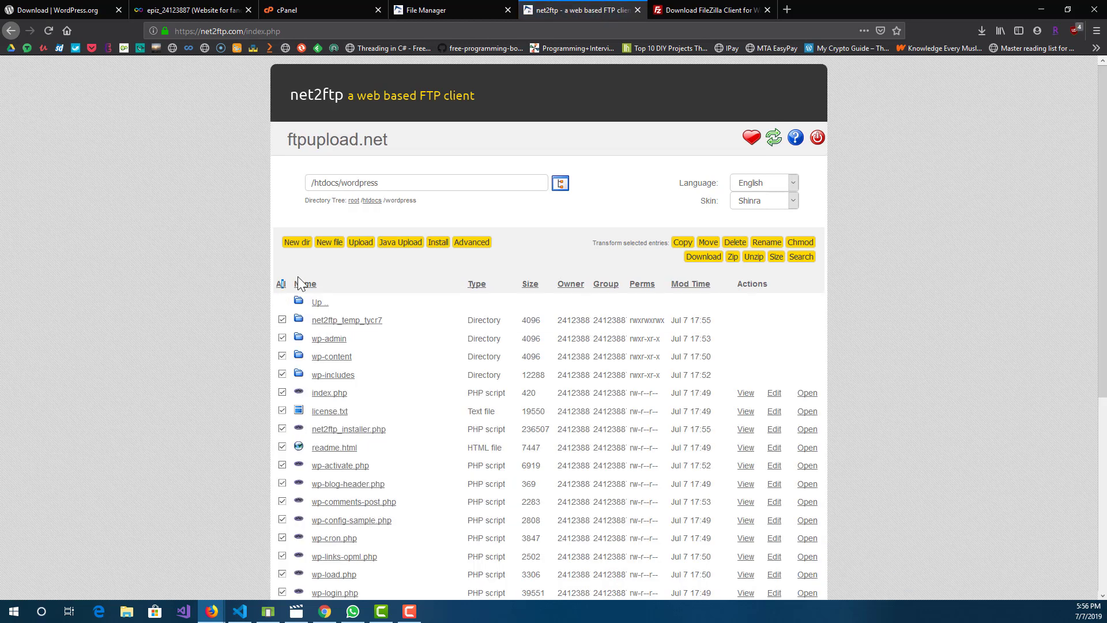
pyautogui.click(714, 244)
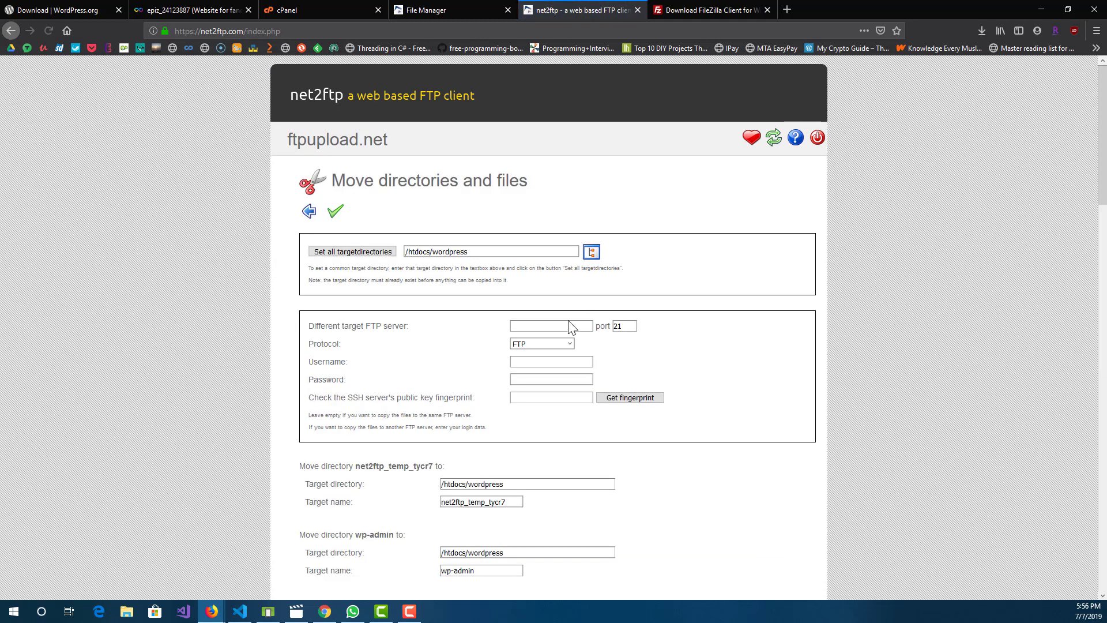
pyautogui.scroll(-5, 536, 330)
pyautogui.click(468, 131)
pyautogui.moveTo(467, 131); pyautogui.dragTo(583, 148)
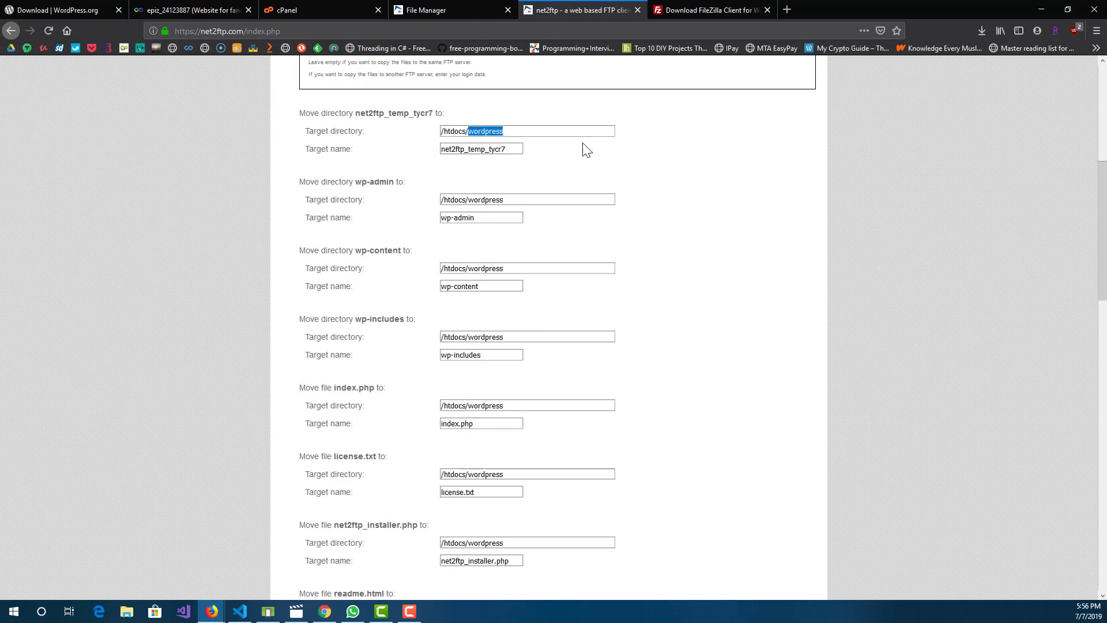
pyautogui.press('BackSpace')
pyautogui.press('BackSpace')
pyautogui.moveTo(471, 199); pyautogui.dragTo(559, 200)
pyautogui.press('BackSpace')
pyautogui.press('BackSpace')
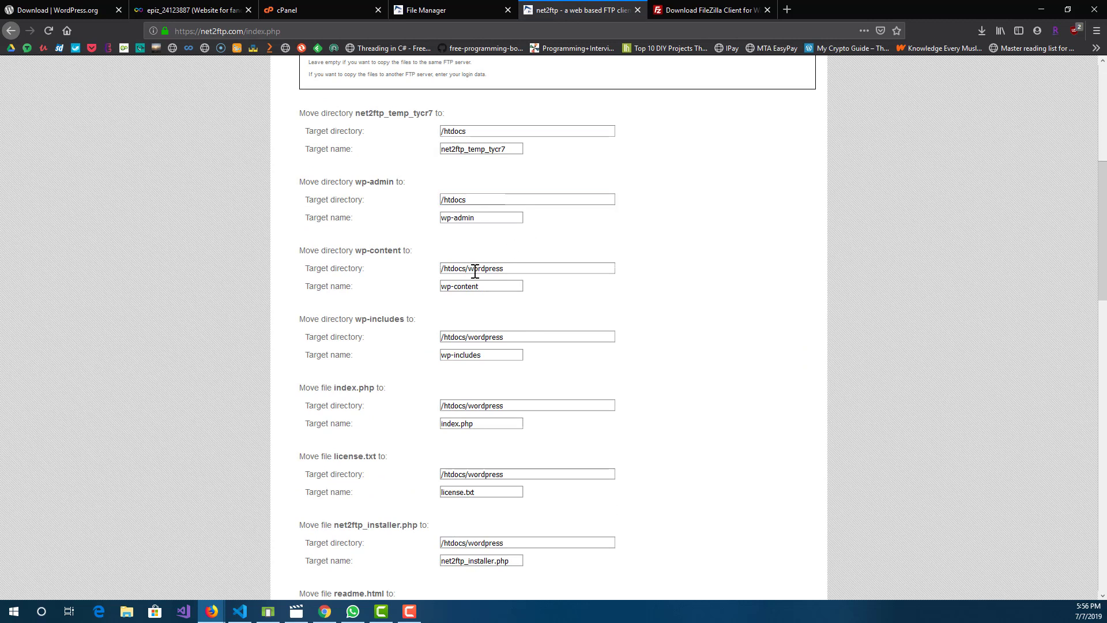
# Step: Set the target directory of wp-content, wp-includes and index.php to /htdocs
pyautogui.click(467, 268)
pyautogui.moveTo(468, 268); pyautogui.dragTo(584, 268)
pyautogui.press('BackSpace')
pyautogui.click(477, 336)
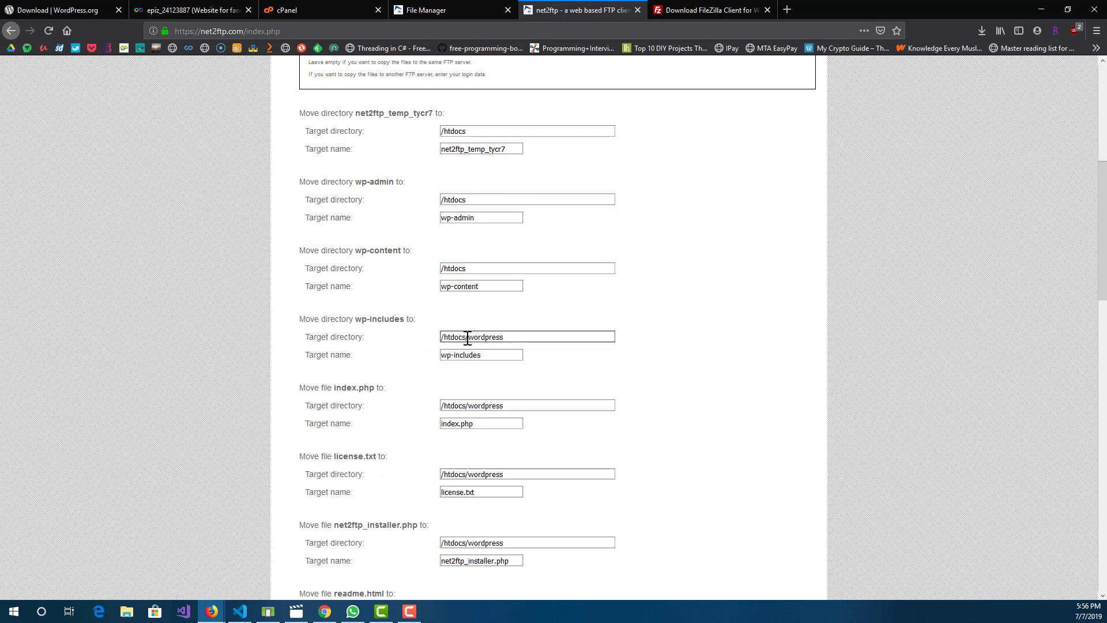
pyautogui.moveTo(467, 337); pyautogui.dragTo(554, 336)
pyautogui.press('BackSpace')
pyautogui.click(465, 405)
pyautogui.moveTo(465, 406); pyautogui.dragTo(539, 405)
pyautogui.press('BackSpace')
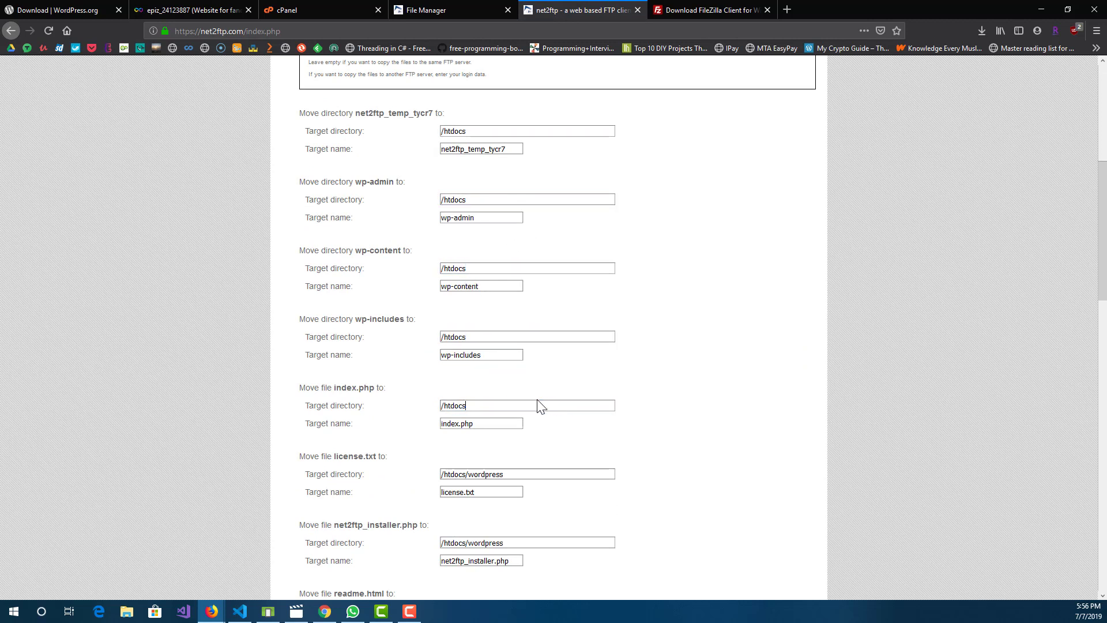
# Step: Set the target directory of license.txt, net2ftp_installer.php and readme.html to /htdocs
pyautogui.scroll(-4, 539, 405)
pyautogui.moveTo(467, 239); pyautogui.dragTo(505, 239)
pyautogui.press('BackSpace')
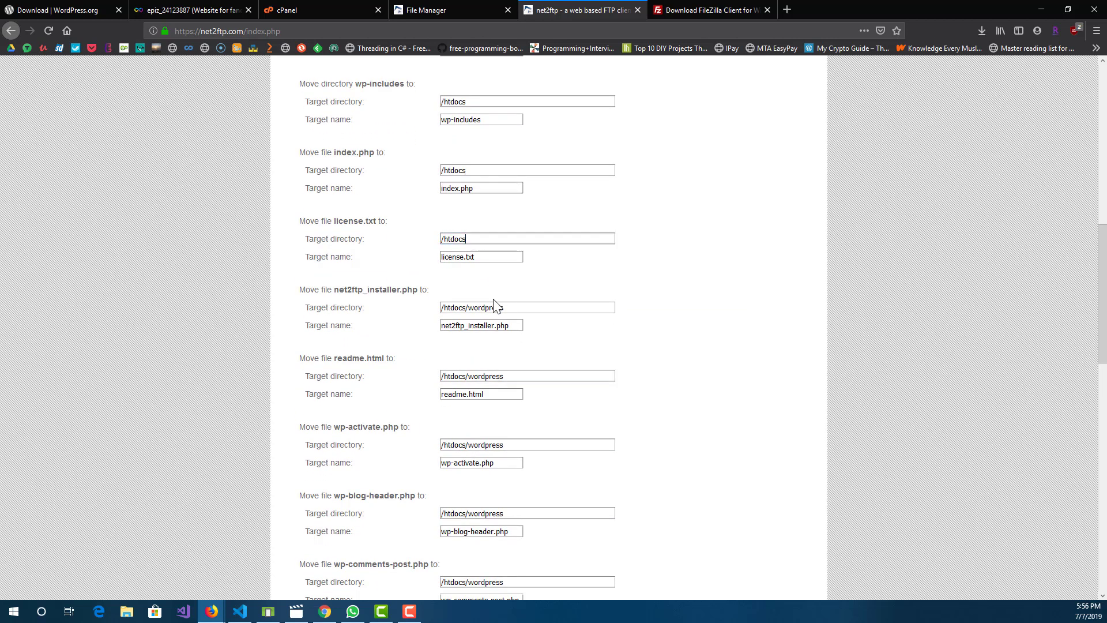
pyautogui.moveTo(465, 308); pyautogui.dragTo(543, 306)
pyautogui.press('BackSpace')
pyautogui.click(478, 378)
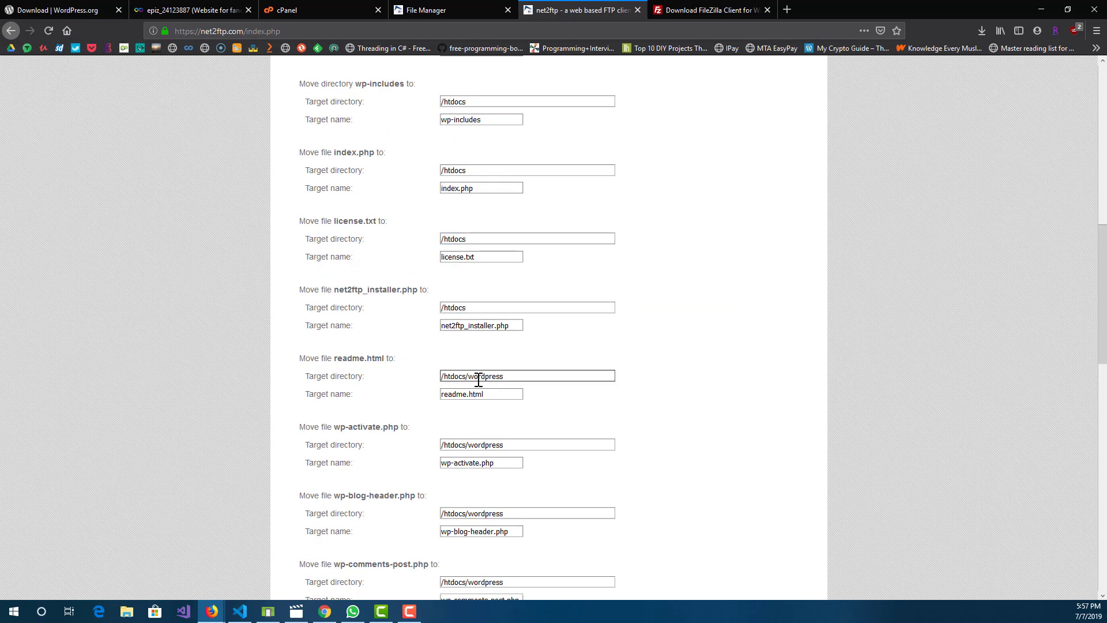
pyautogui.moveTo(465, 379); pyautogui.dragTo(542, 365)
pyautogui.moveTo(466, 376); pyautogui.dragTo(519, 395)
pyautogui.press('BackSpace')
# Step: Set the target directory of wp-activate.php, wp-blog-header.php and wp-comments-post.php to /htdocs
pyautogui.click(467, 444)
pyautogui.moveTo(465, 445); pyautogui.dragTo(537, 440)
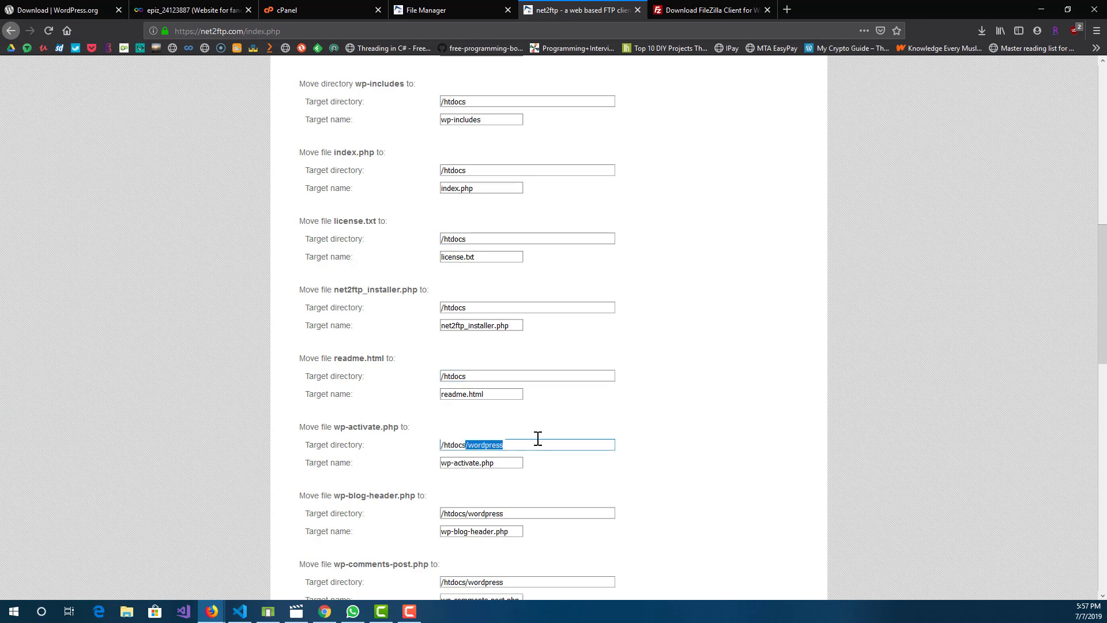
pyautogui.press('BackSpace')
pyautogui.scroll(-3, 559, 420)
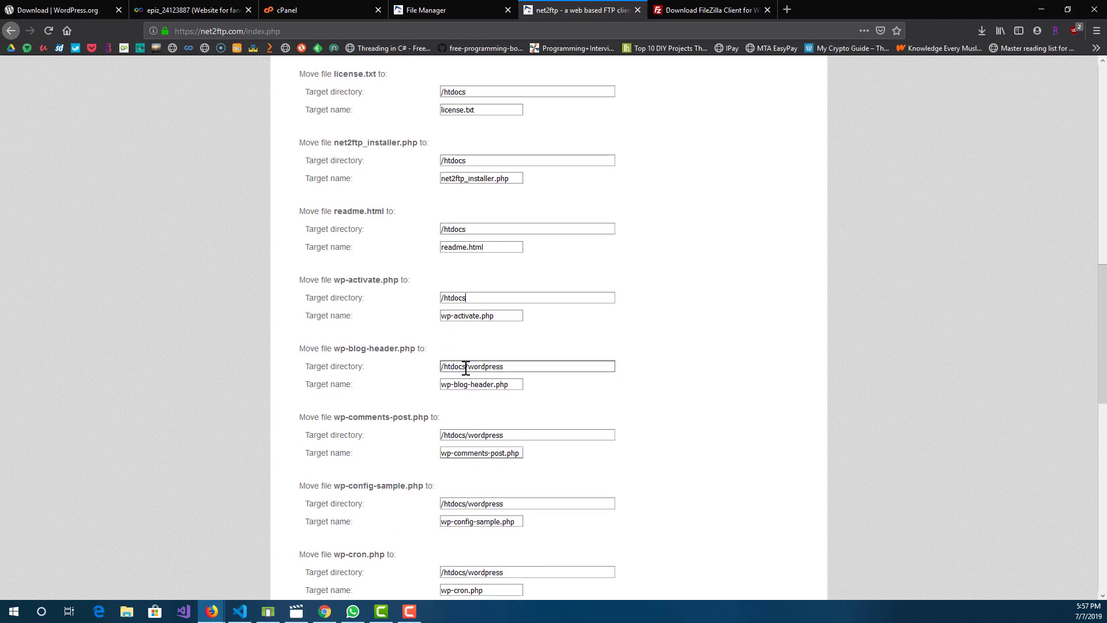
pyautogui.moveTo(465, 366); pyautogui.dragTo(557, 367)
pyautogui.press('BackSpace')
pyautogui.scroll(-2, 506, 396)
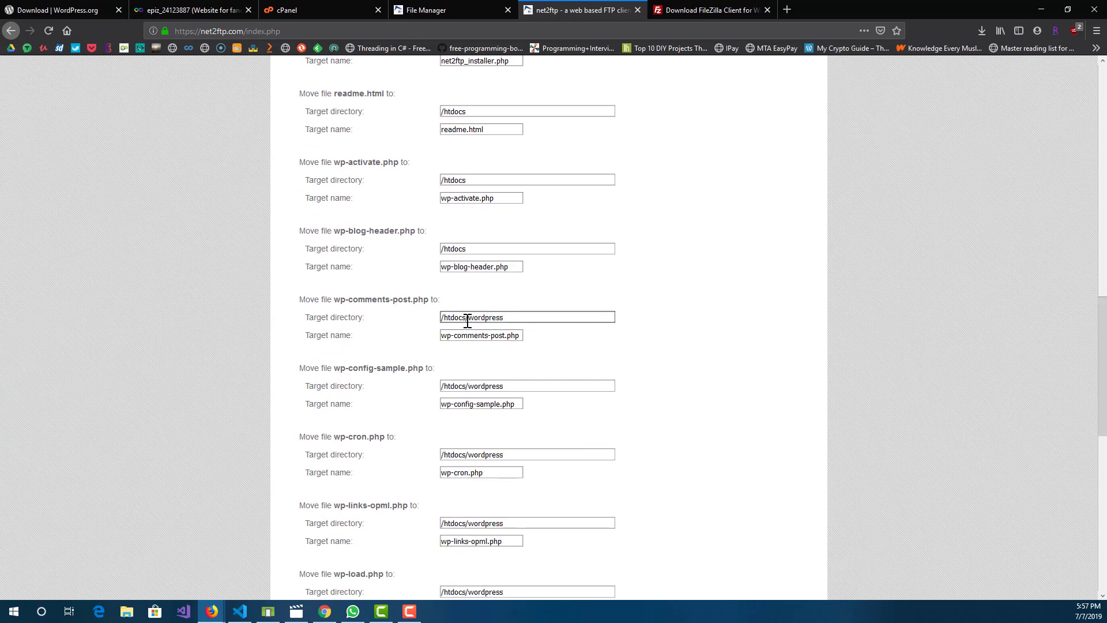
pyautogui.moveTo(465, 317); pyautogui.dragTo(544, 317)
pyautogui.press('BackSpace')
# Step: Set the target directory of wp-config-sample.php, wp-cron.php and wp-links-opml.php to /htdocs
pyautogui.click(477, 387)
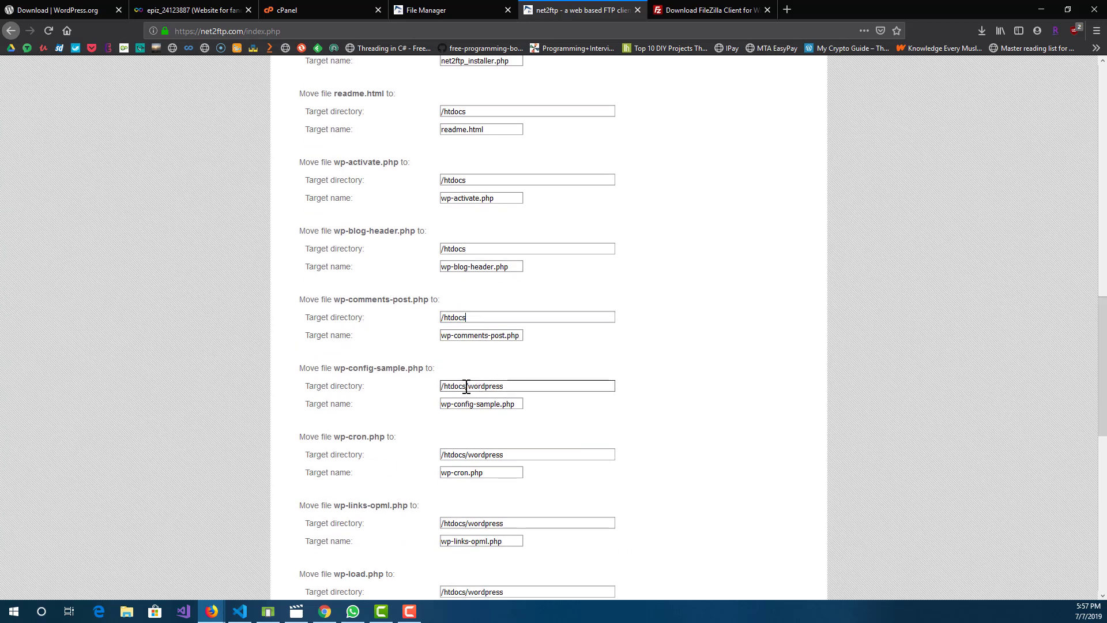
pyautogui.moveTo(466, 387); pyautogui.dragTo(544, 385)
pyautogui.press('BackSpace')
pyautogui.click(468, 455)
pyautogui.moveTo(467, 454); pyautogui.dragTo(564, 449)
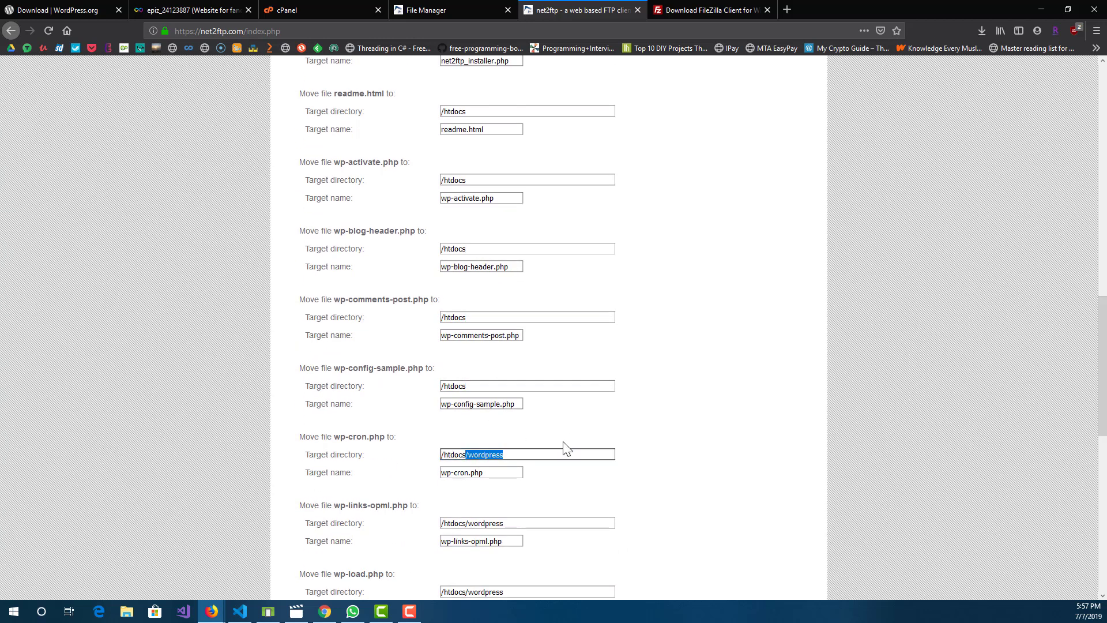
pyautogui.press('BackSpace')
pyautogui.scroll(-4, 546, 390)
pyautogui.click(469, 287)
pyautogui.moveTo(467, 287); pyautogui.dragTo(553, 286)
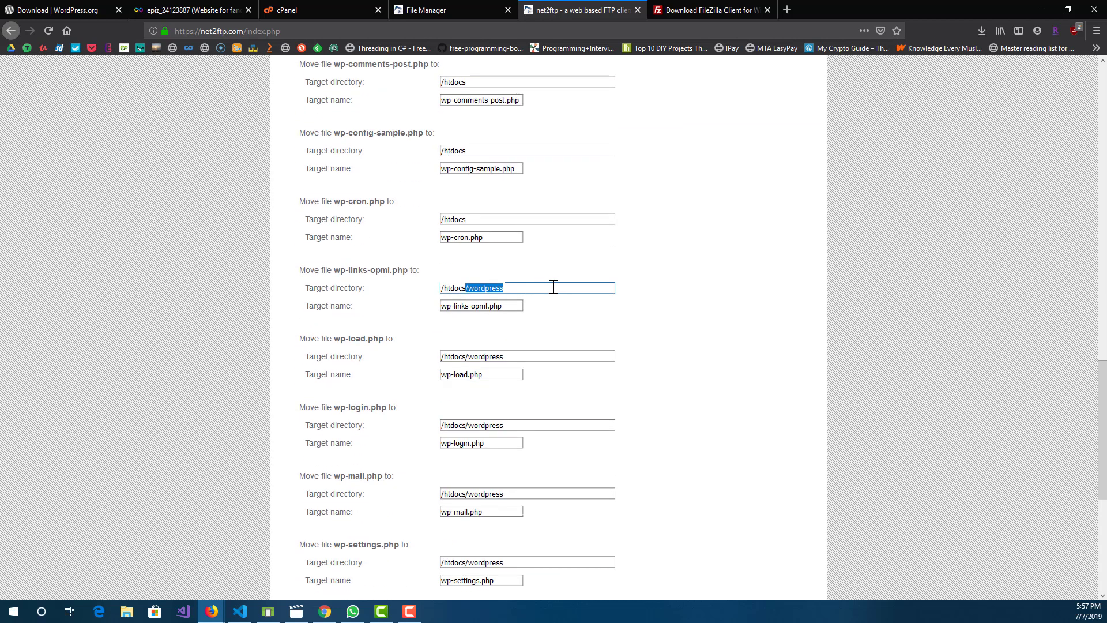
pyautogui.press('BackSpace')
# Step: Set the target directory of wp-load.php, wp-login.php and wp-mail.php to /htdocs
pyautogui.click(481, 361)
pyautogui.moveTo(467, 356); pyautogui.dragTo(544, 352)
pyautogui.press('BackSpace')
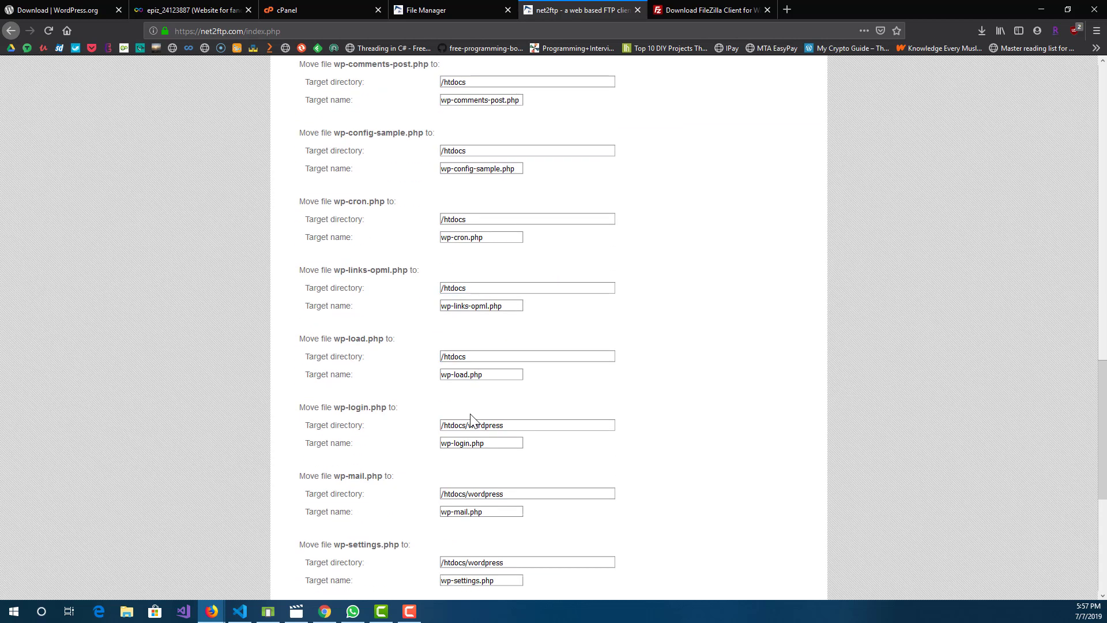
pyautogui.click(466, 425)
pyautogui.moveTo(466, 426); pyautogui.dragTo(541, 425)
pyautogui.press('BackSpace')
pyautogui.scroll(-3, 502, 400)
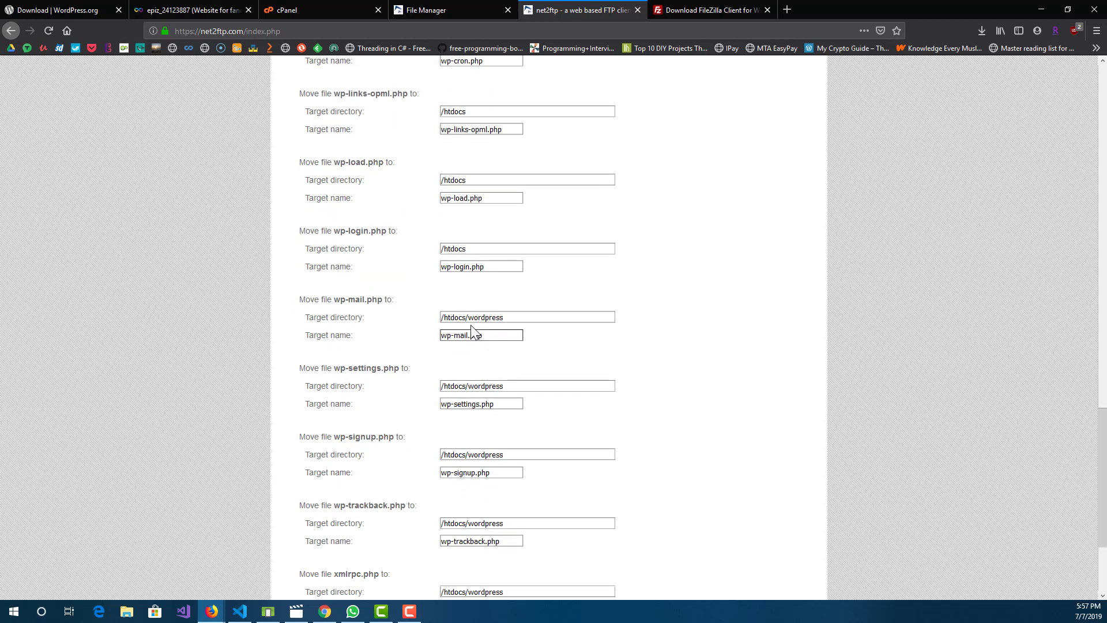
pyautogui.click(465, 316)
pyautogui.moveTo(465, 317); pyautogui.dragTo(548, 313)
pyautogui.press('BackSpace')
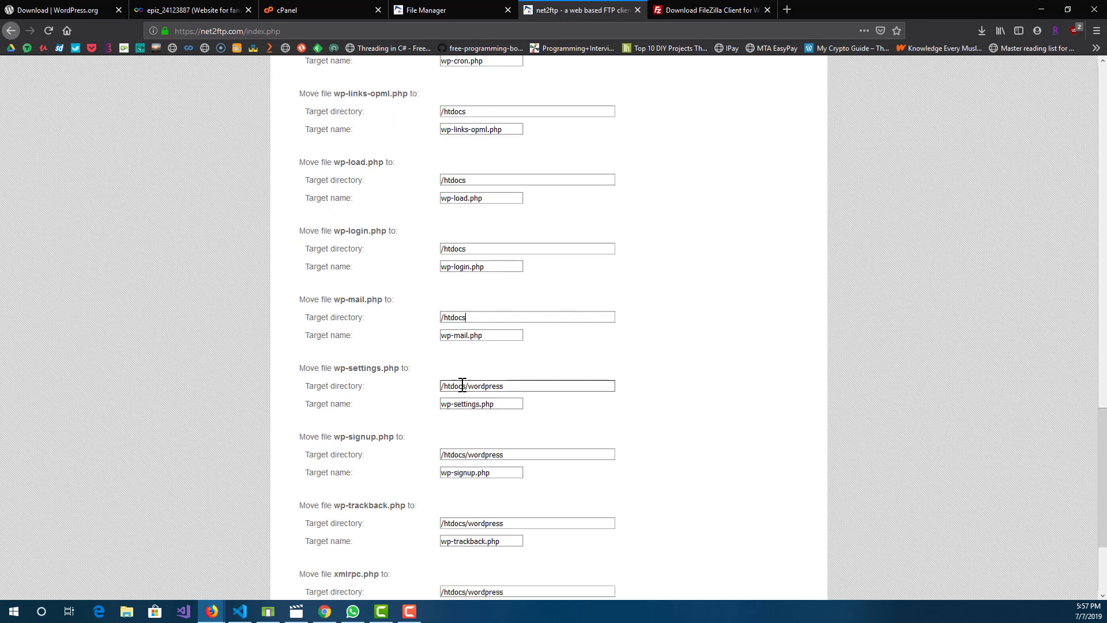
# Step: Set the target directory of wp-settings.php, wp-signup.php, wp-trackback.php and xmlrpc.php to /htdocs
pyautogui.moveTo(468, 386); pyautogui.dragTo(537, 387)
pyautogui.press('BackSpace')
pyautogui.click(473, 457)
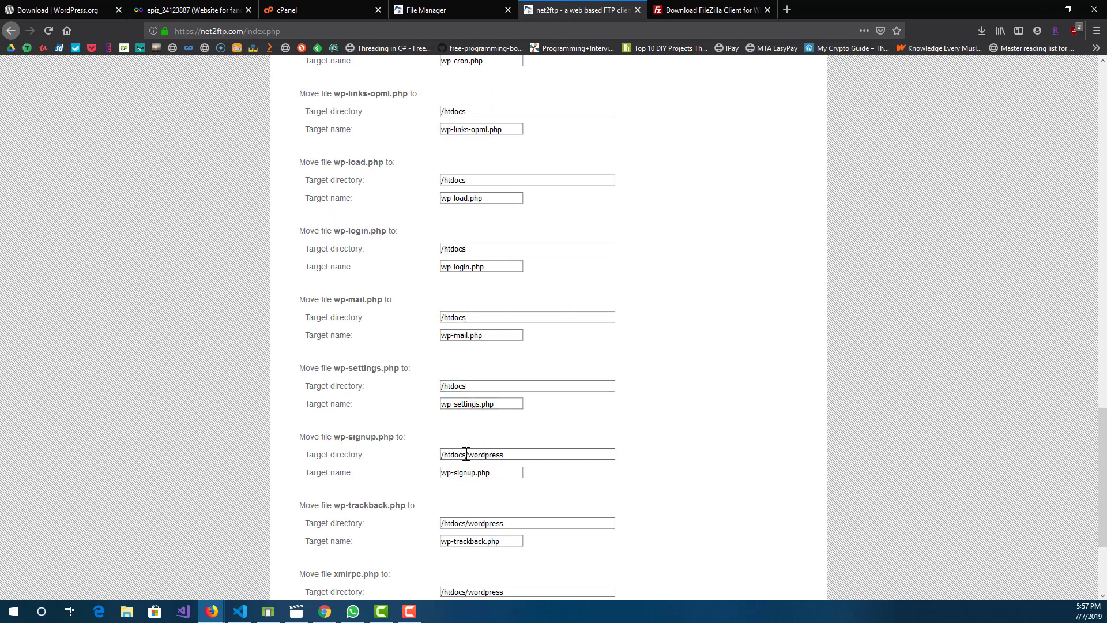
pyautogui.moveTo(467, 455); pyautogui.dragTo(546, 449)
pyautogui.press('BackSpace')
pyautogui.scroll(-3, 542, 435)
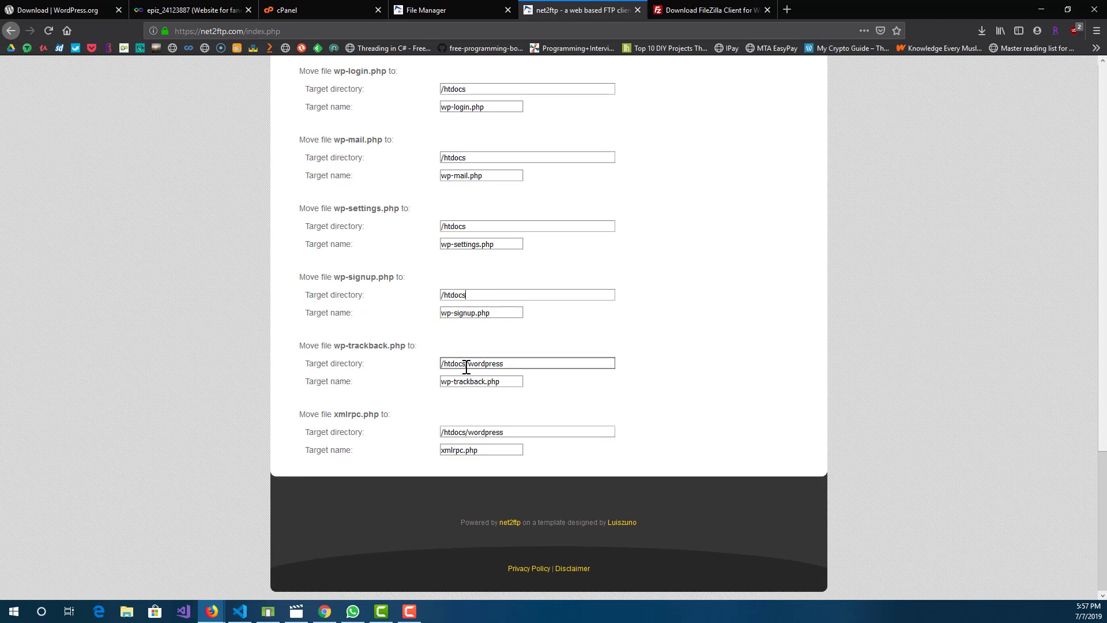
pyautogui.moveTo(466, 364); pyautogui.dragTo(575, 365)
pyautogui.press('BackSpace')
pyautogui.moveTo(465, 432); pyautogui.dragTo(671, 423)
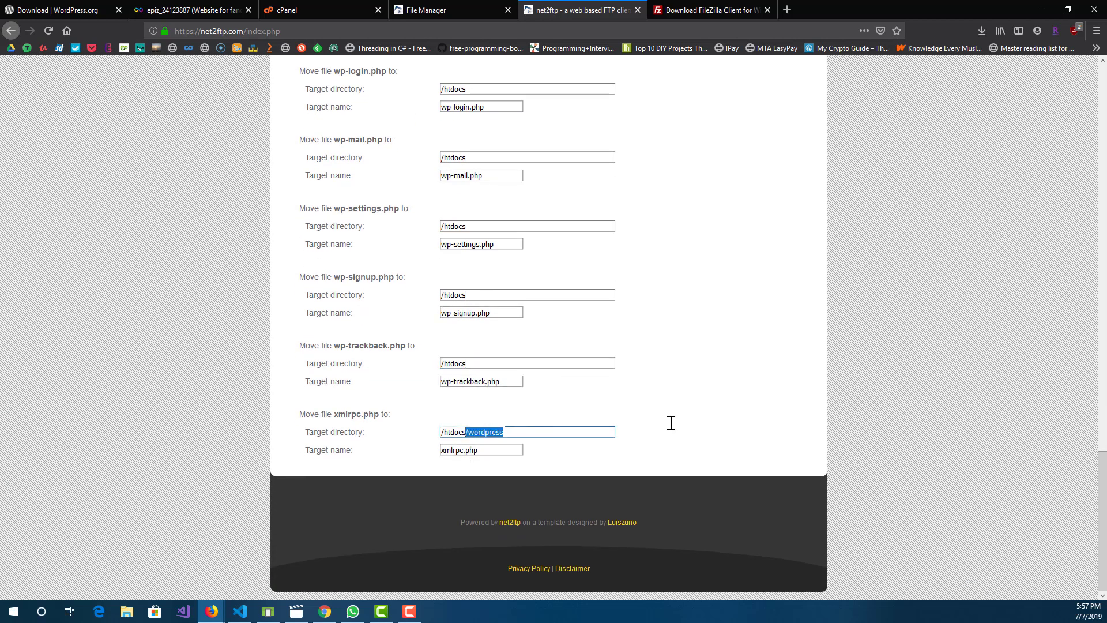
pyautogui.press('BackSpace')
# Step: Submit the move of the WordPress directories and files, review its log and return to the directory listing
pyautogui.scroll(15, 539, 371)
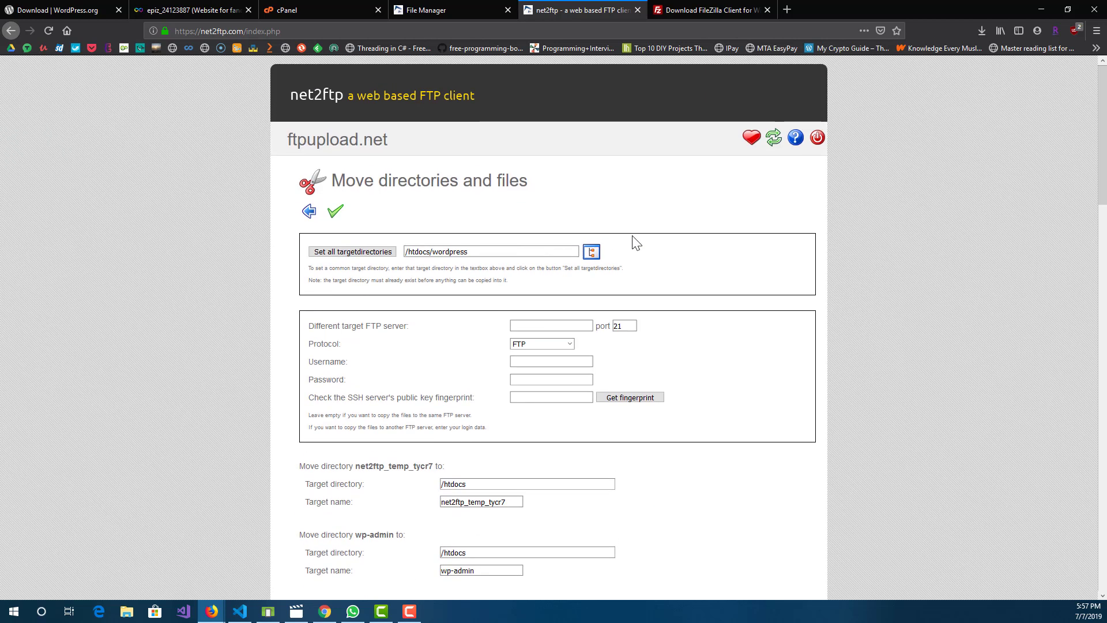
pyautogui.click(334, 214)
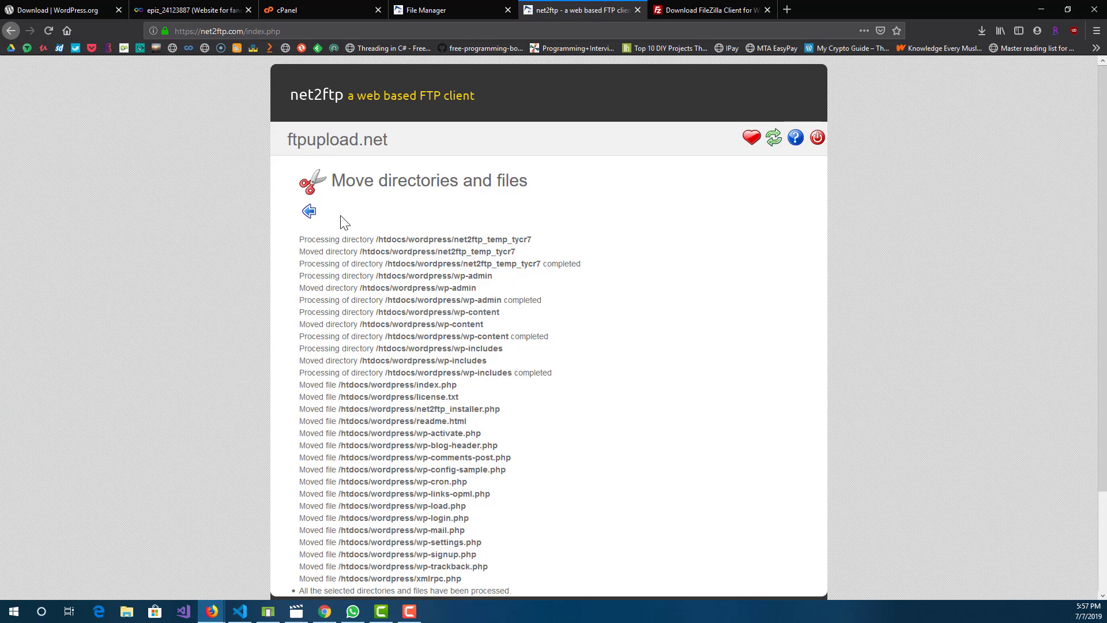
pyautogui.scroll(-3, 369, 271)
pyautogui.scroll(3, 370, 292)
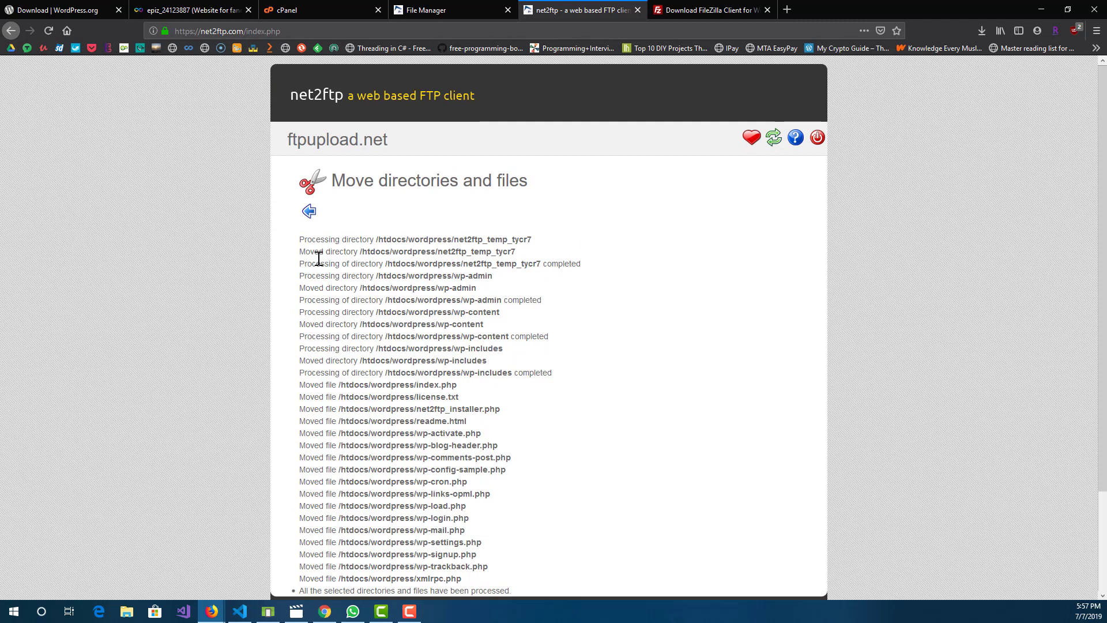
pyautogui.click(309, 214)
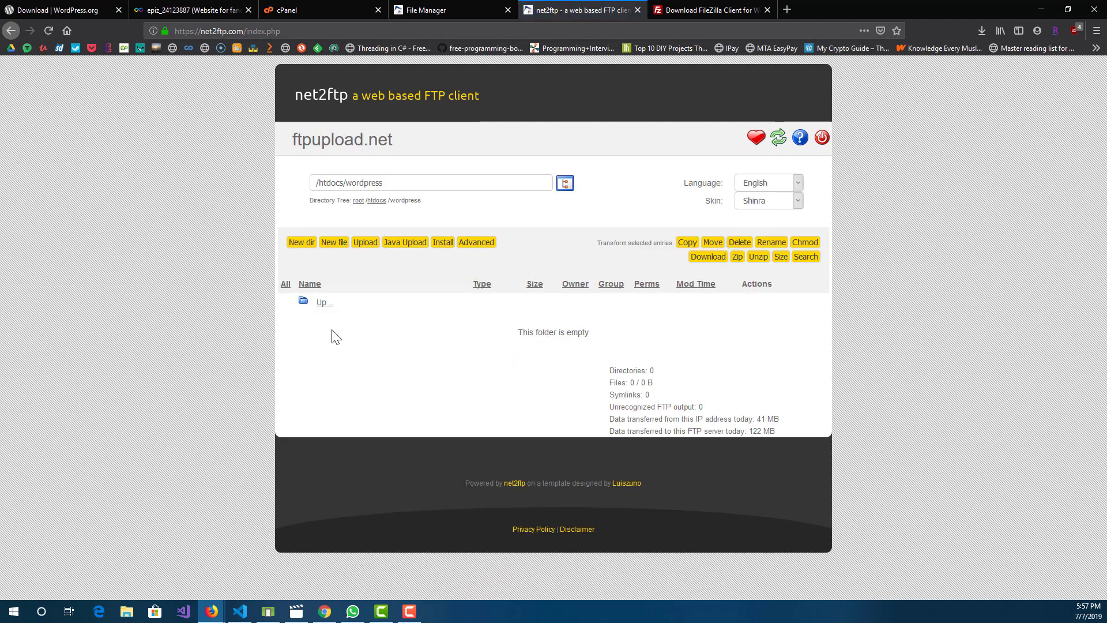
# Step: Go up to the root directory and reopen htdocs to check its contents
pyautogui.click(320, 303)
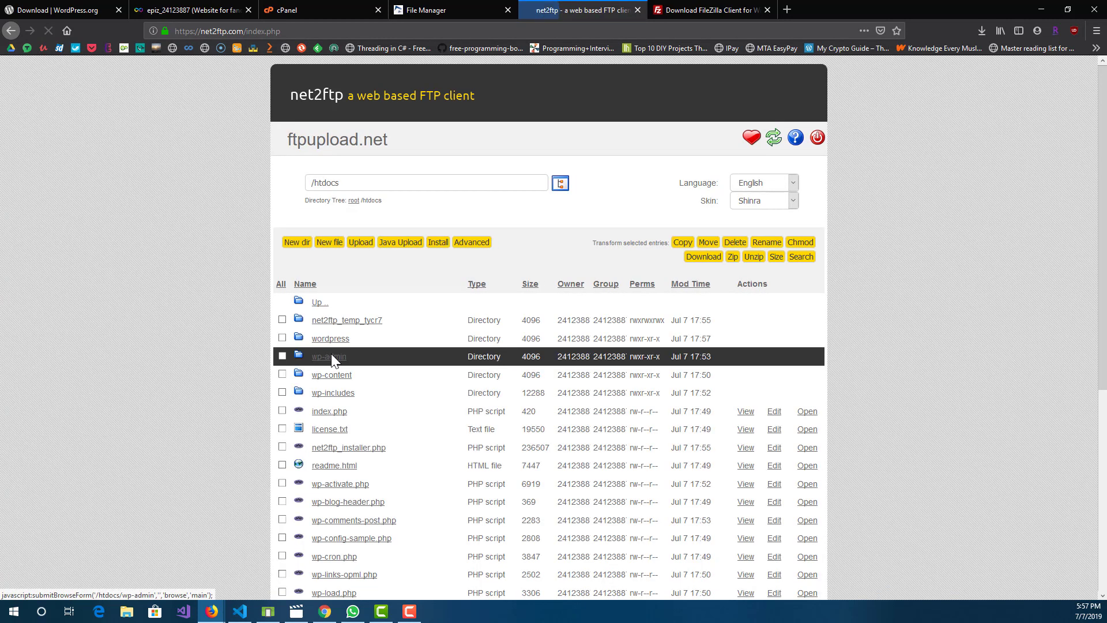
pyautogui.click(318, 306)
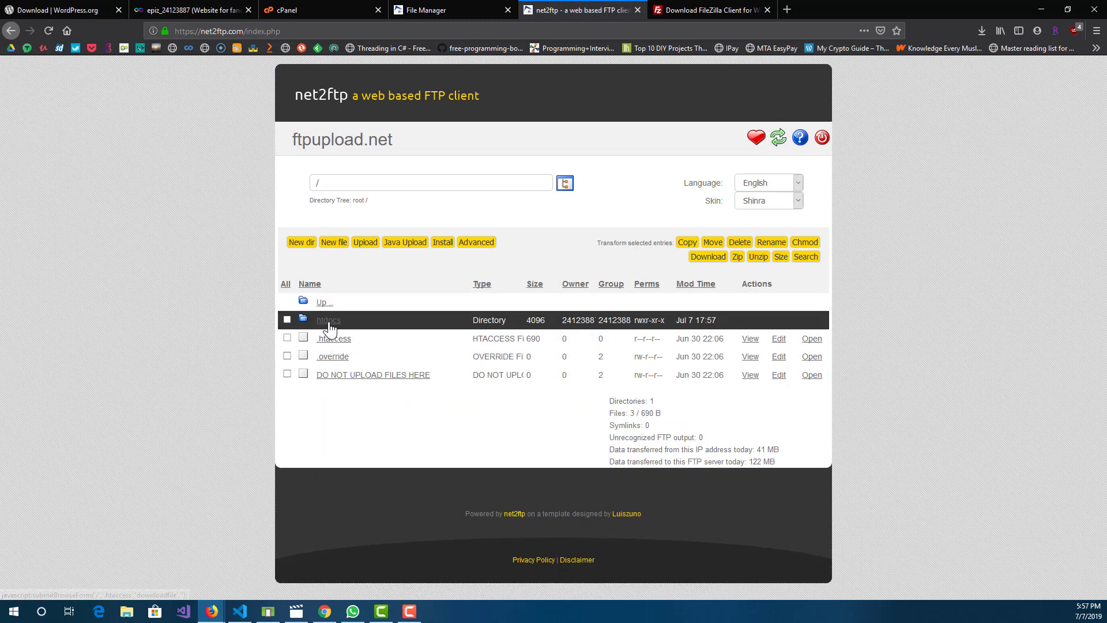
pyautogui.click(329, 324)
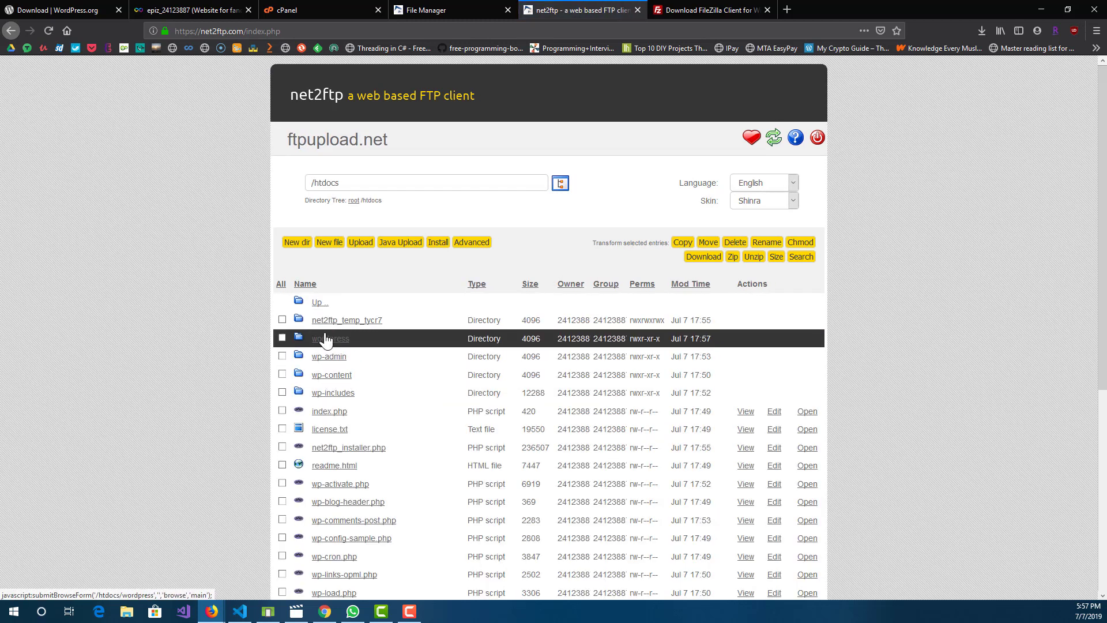
# Step: Check the contents of the wordpress directory in /htdocs, delete the directory and review the htdocs listing
pyautogui.click(283, 338)
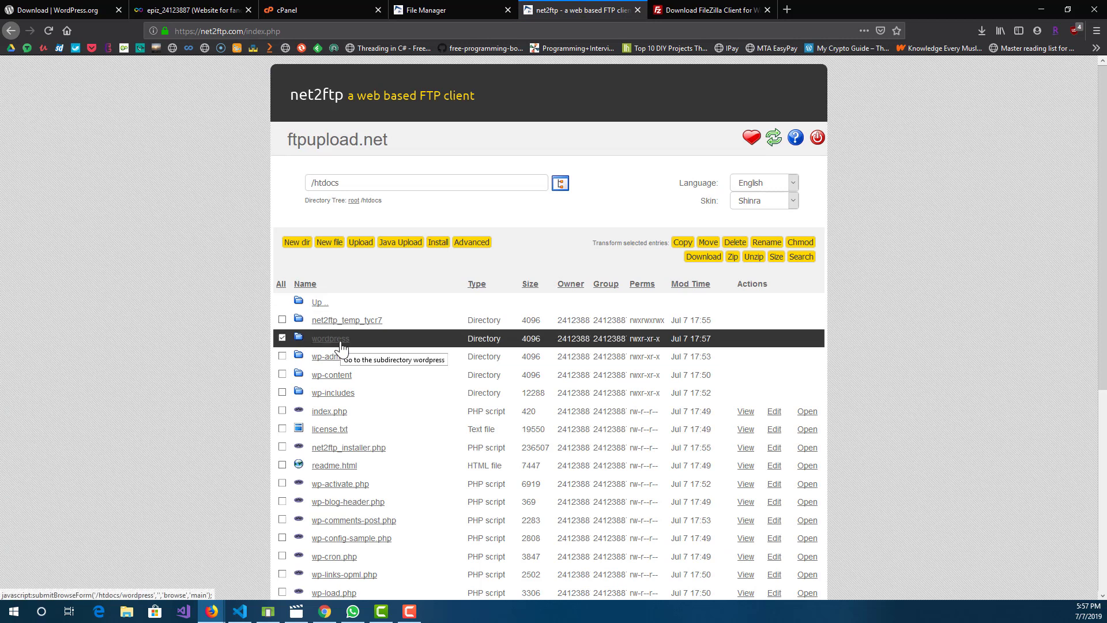
pyautogui.click(340, 346)
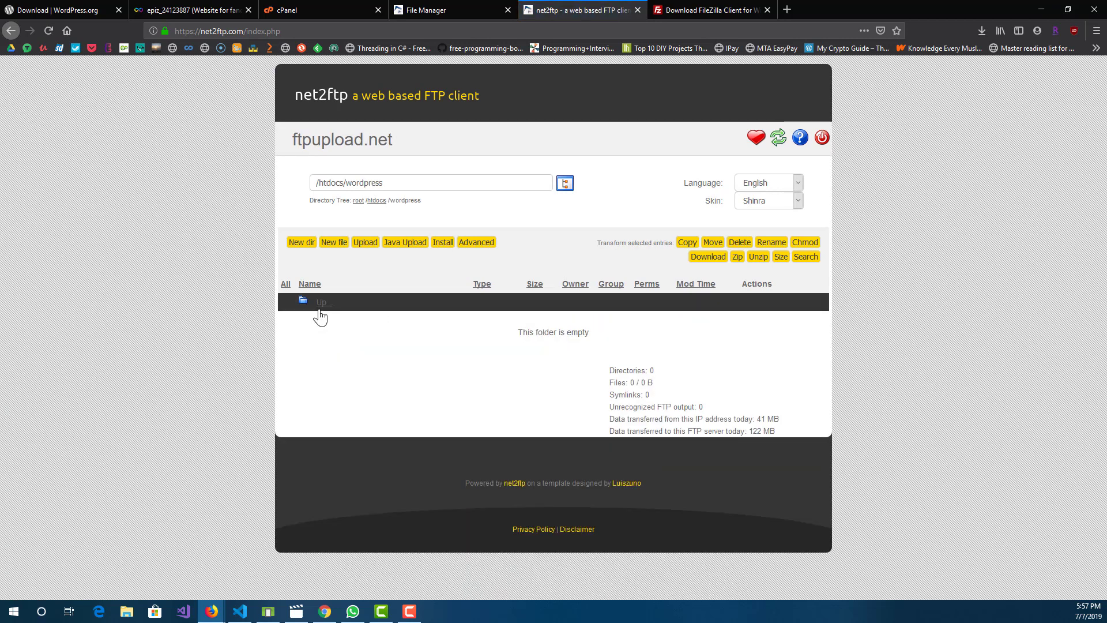
pyautogui.click(317, 304)
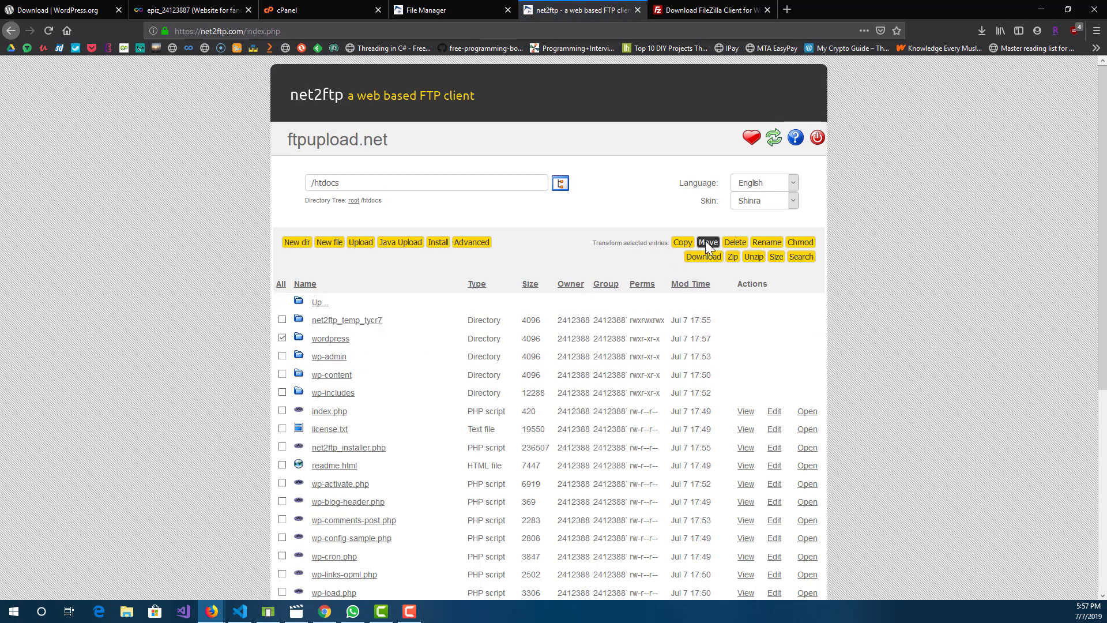
pyautogui.click(734, 242)
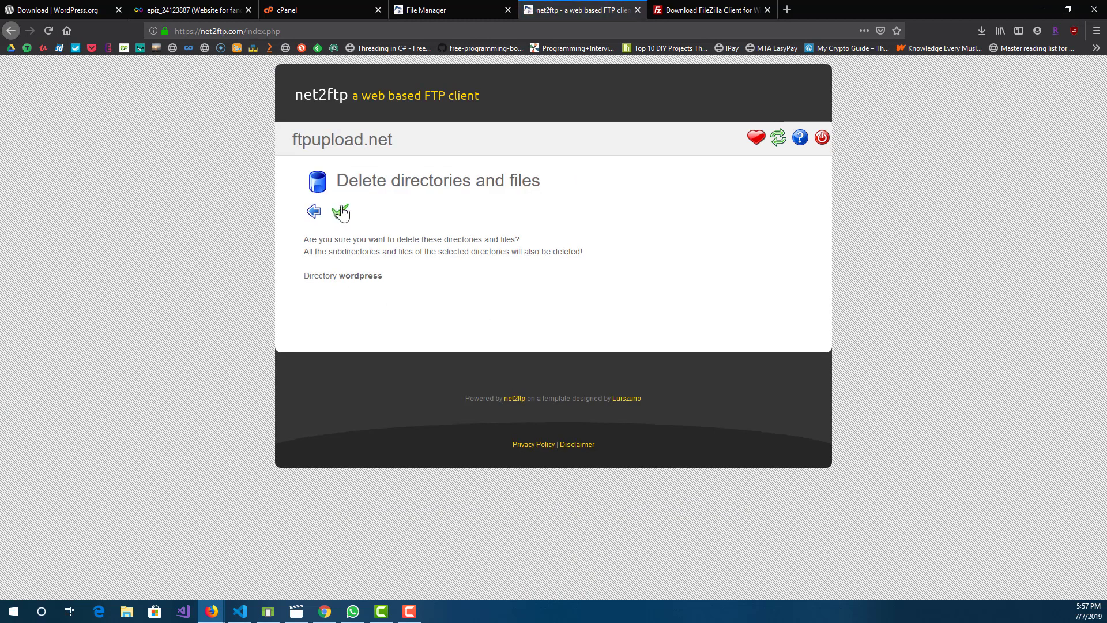
pyautogui.click(341, 212)
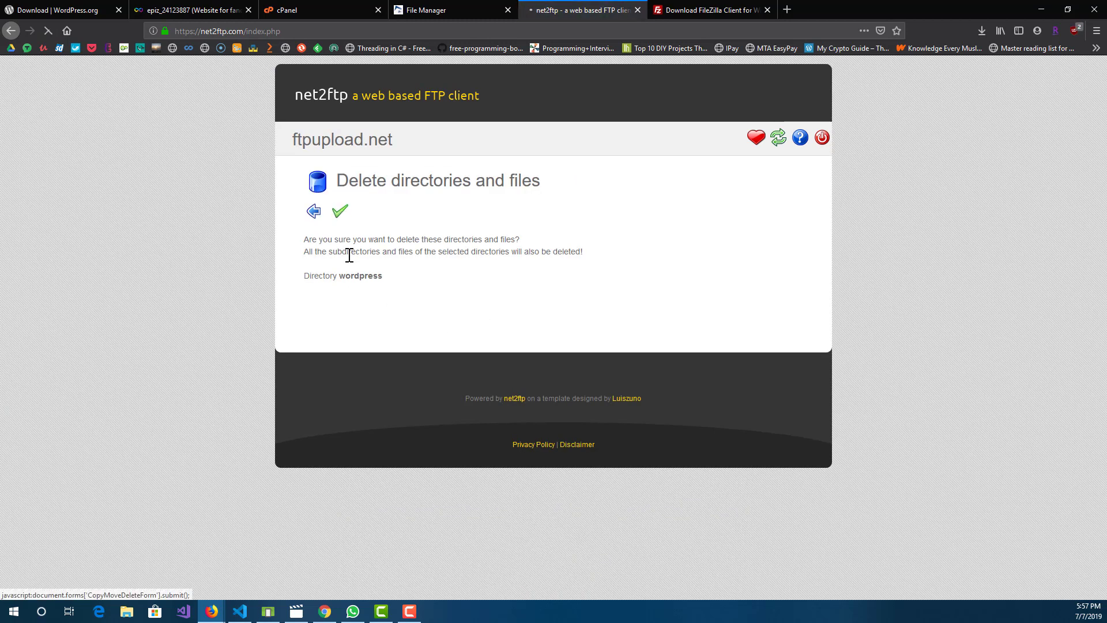
pyautogui.click(313, 212)
pyautogui.scroll(-5, 369, 369)
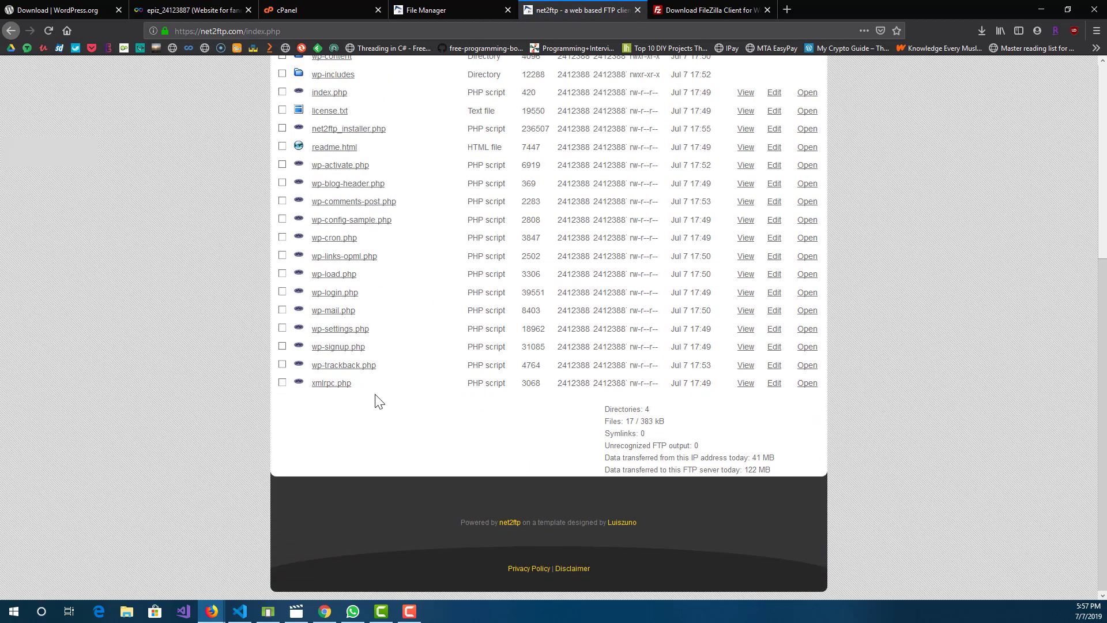
pyautogui.scroll(5, 314, 417)
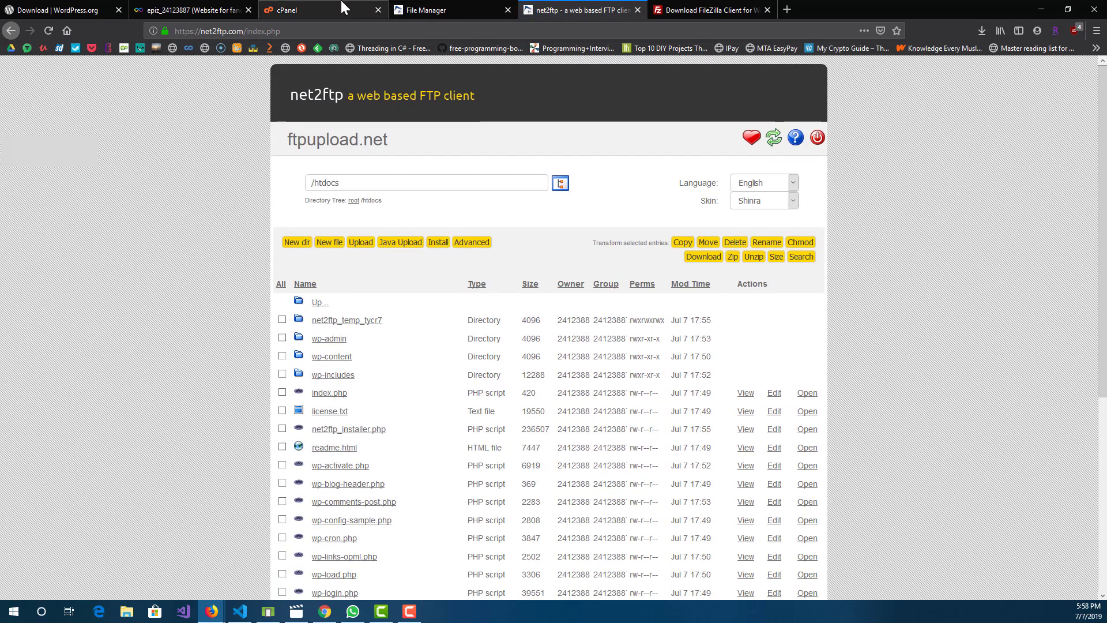
# Step: Open fandhblog.epizy.com from the hosting account page and advance the WordPress setup in English (United States) to the database connection form
pyautogui.click(217, 9)
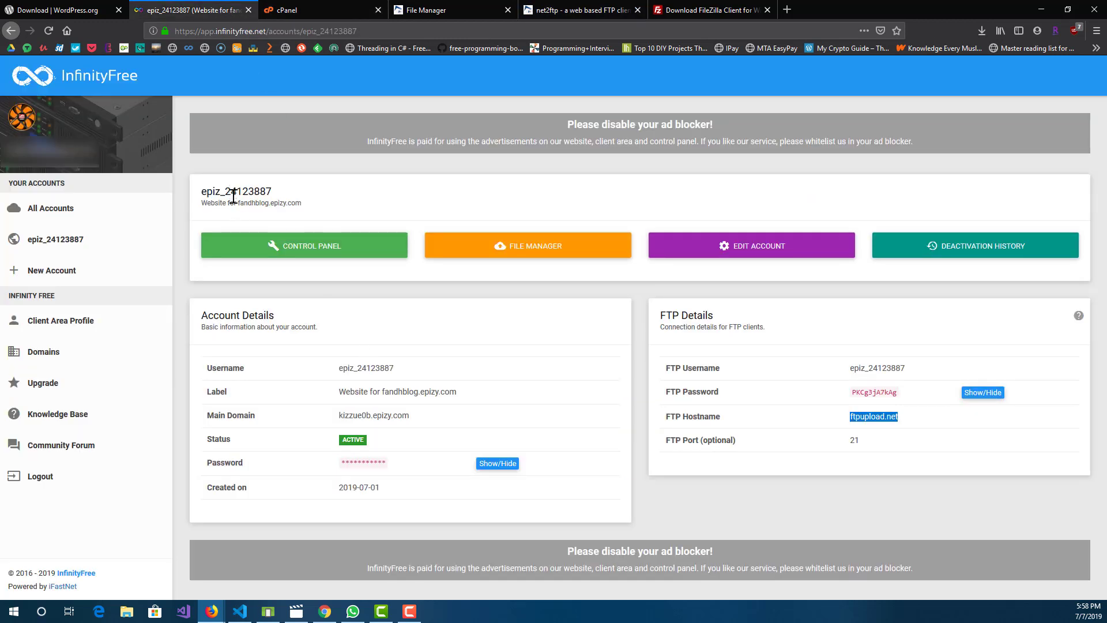
pyautogui.moveTo(239, 204); pyautogui.dragTo(305, 209)
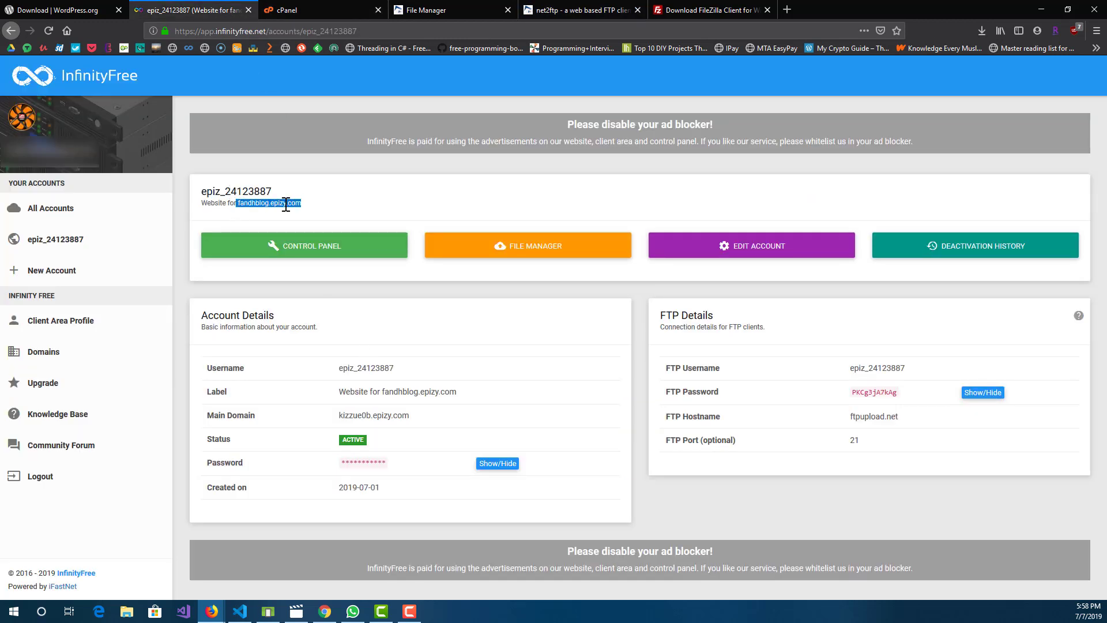
pyautogui.rightClick(286, 204)
pyautogui.click(303, 212)
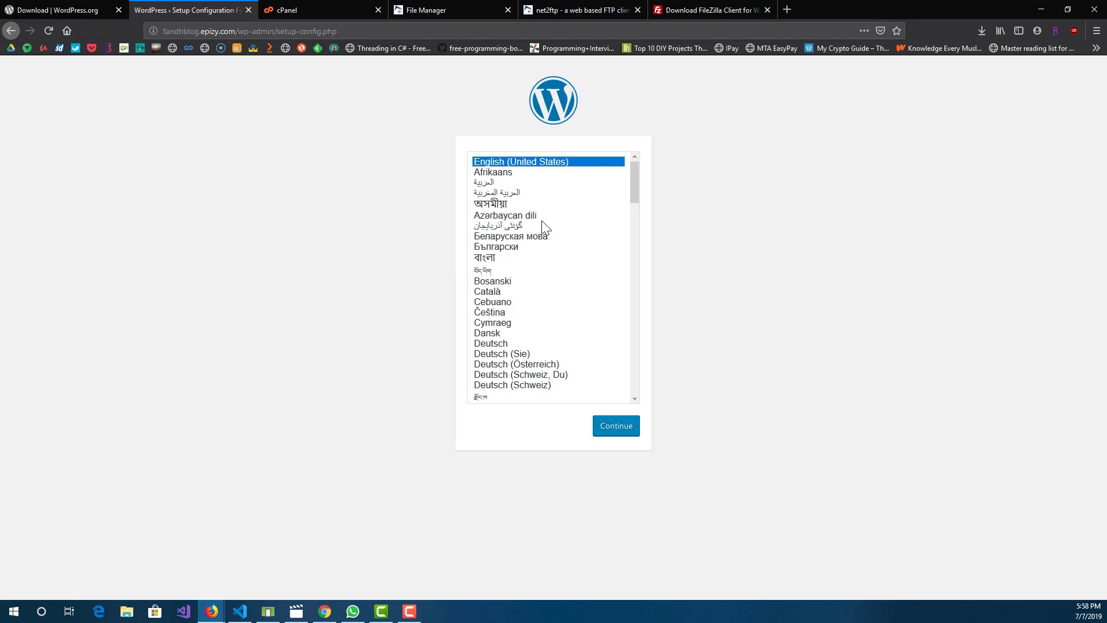
pyautogui.click(621, 417)
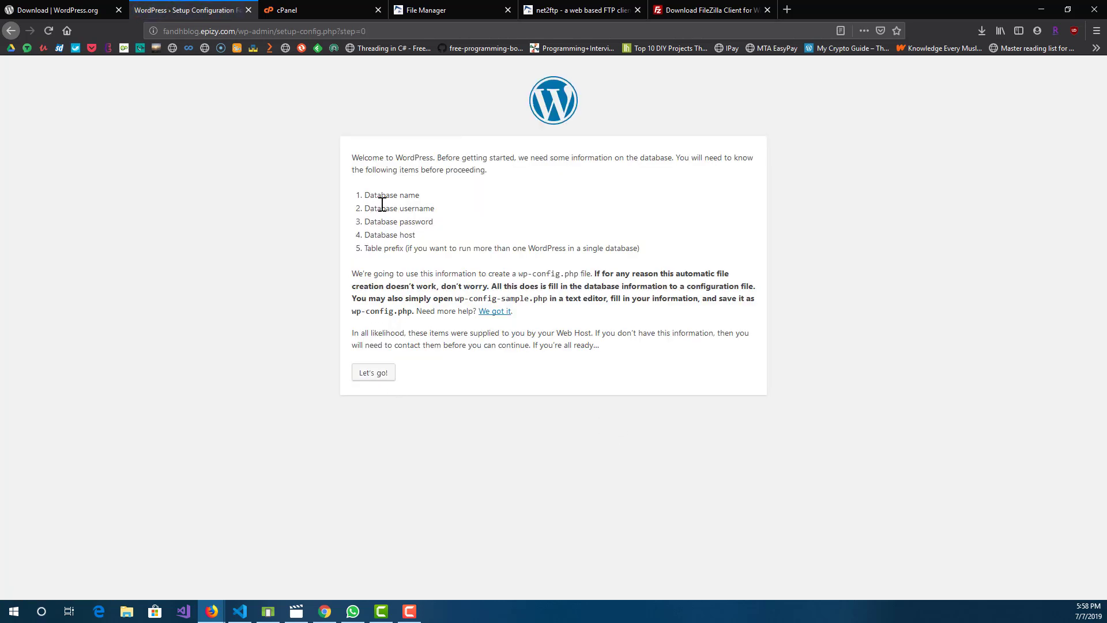
pyautogui.click(385, 381)
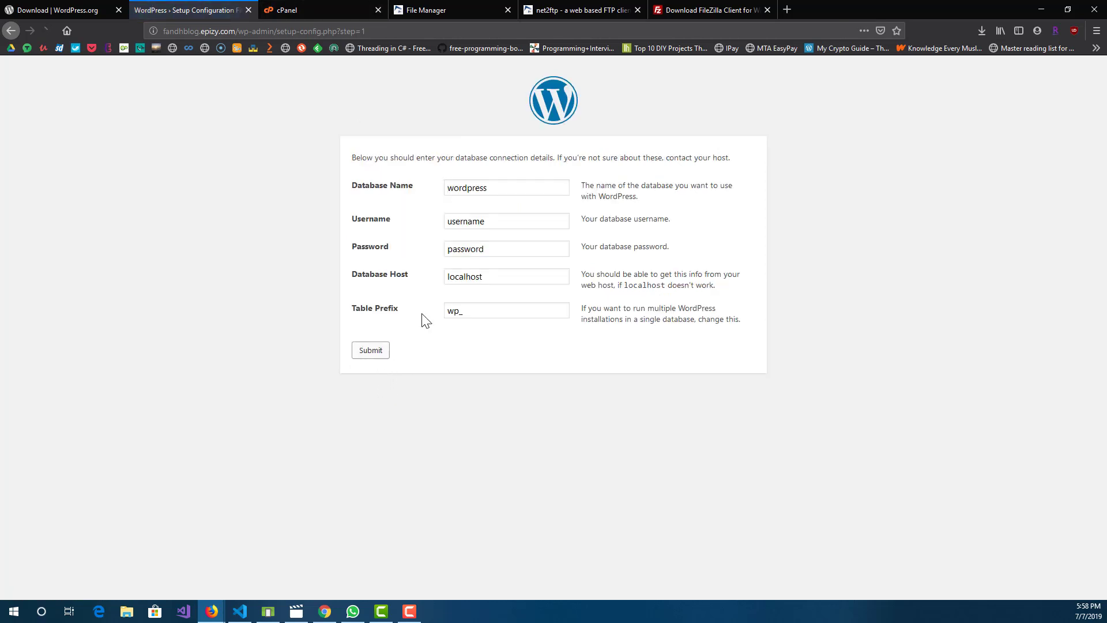
# Step: Compare the account details in cPanel with the database name, username, password, host and table prefix fields of the WordPress setup form
pyautogui.click(326, 7)
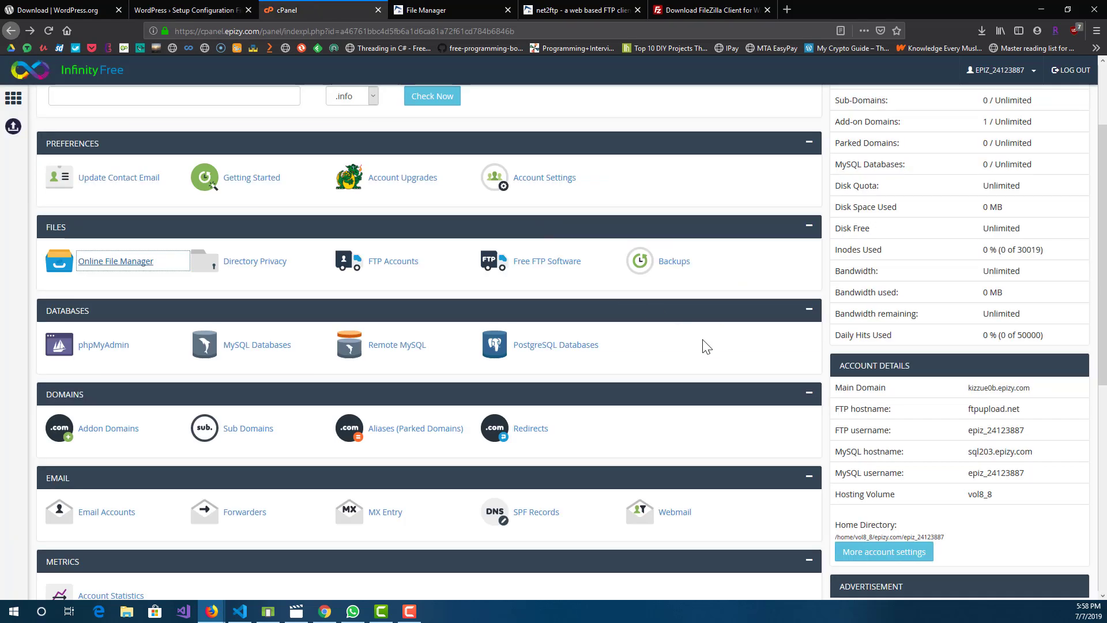
pyautogui.scroll(3, 766, 348)
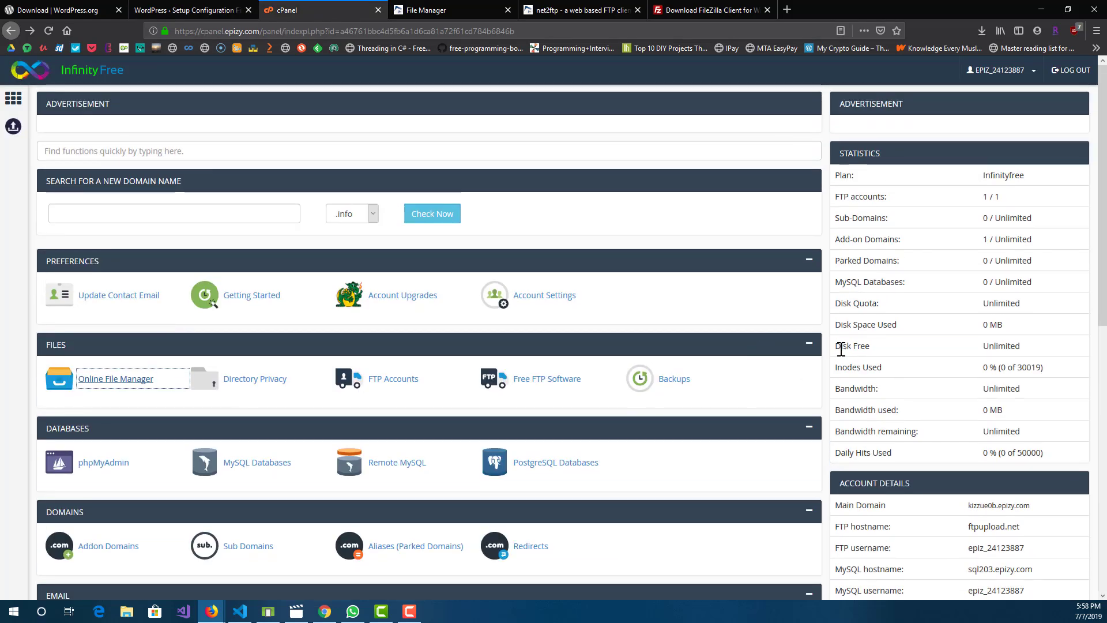
pyautogui.click(767, 316)
pyautogui.scroll(-2, 766, 314)
pyautogui.scroll(-1, 766, 314)
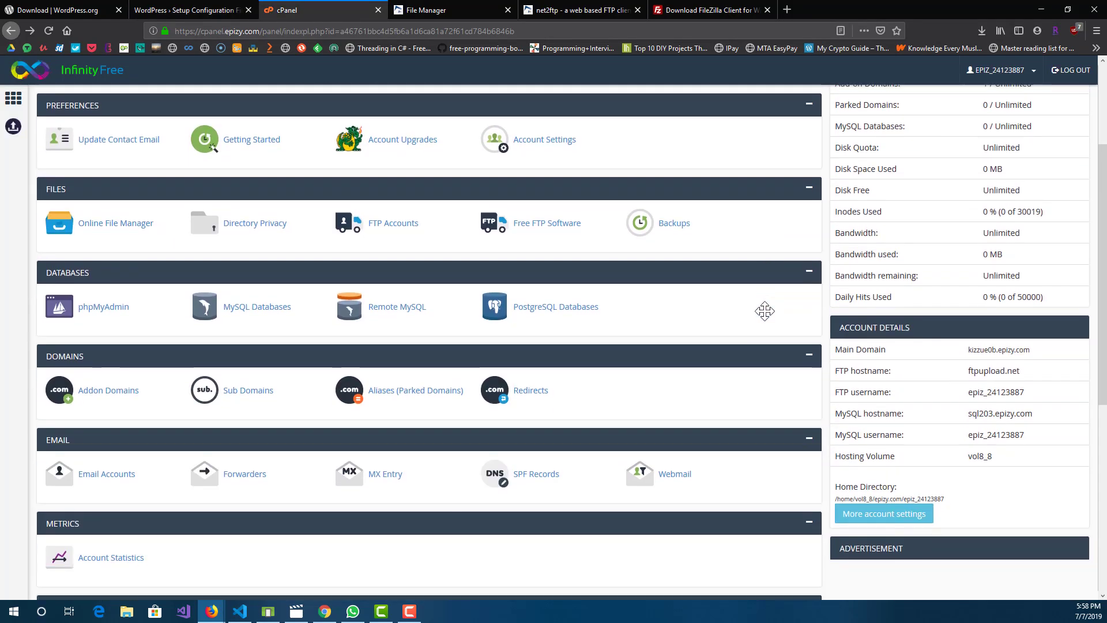
pyautogui.scroll(-1, 848, 410)
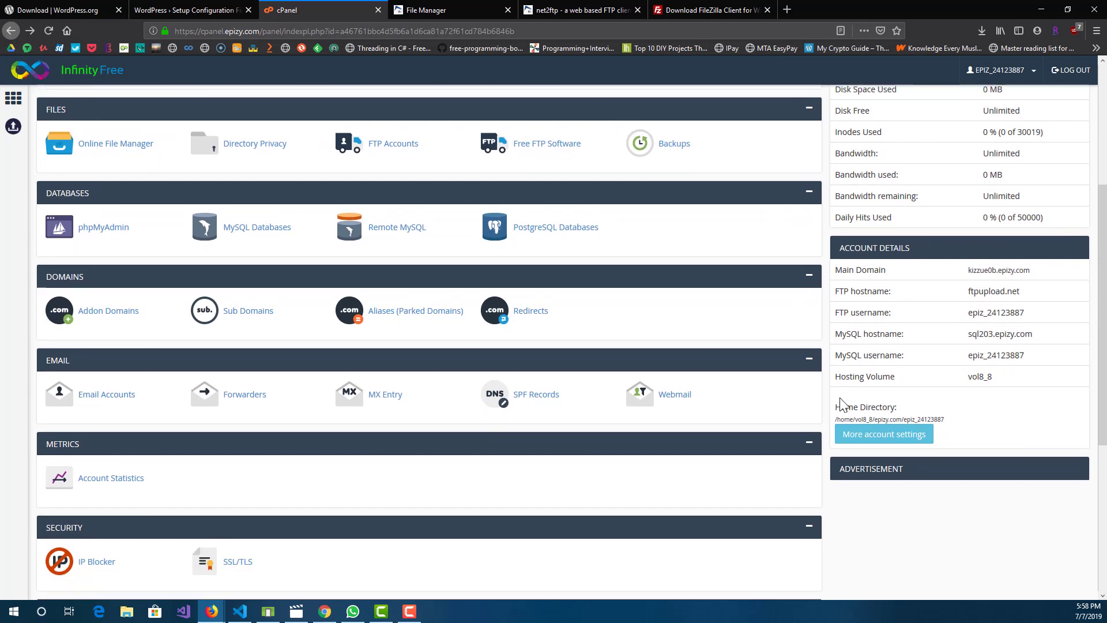
pyautogui.click(210, 7)
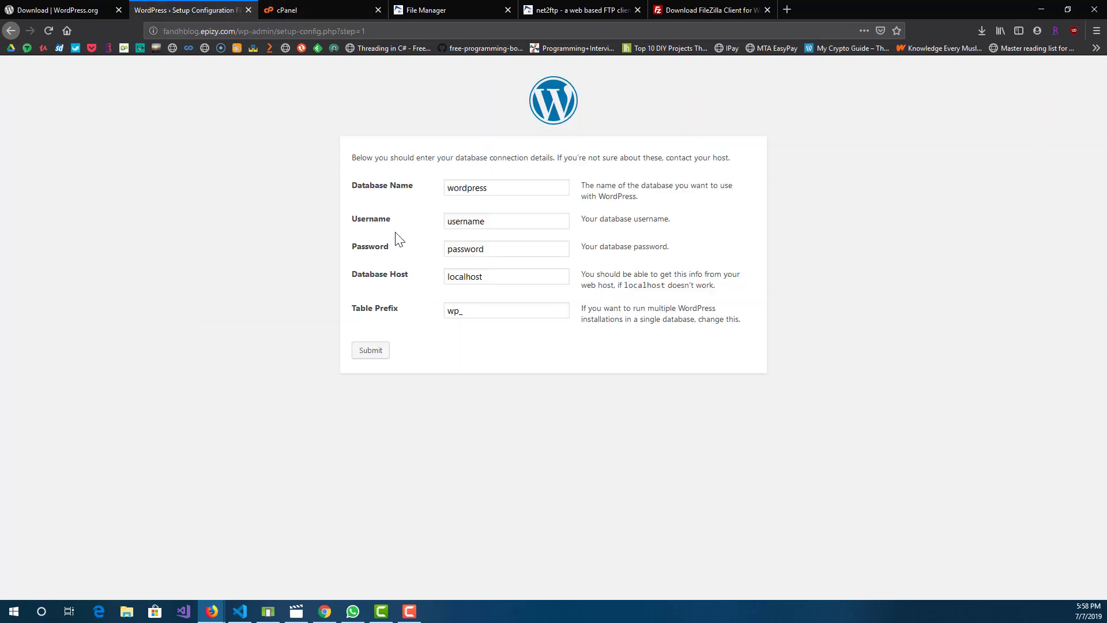
pyautogui.moveTo(403, 186); pyautogui.dragTo(338, 225)
pyautogui.click(343, 227)
pyautogui.moveTo(347, 281); pyautogui.dragTo(426, 287)
pyautogui.click(426, 289)
pyautogui.tripleClick(363, 312)
pyautogui.click(256, 289)
# Step: Copy the MySQL hostname sql203.epizy.com from the cPanel account details into the Username field of the WordPress database form
pyautogui.click(331, 10)
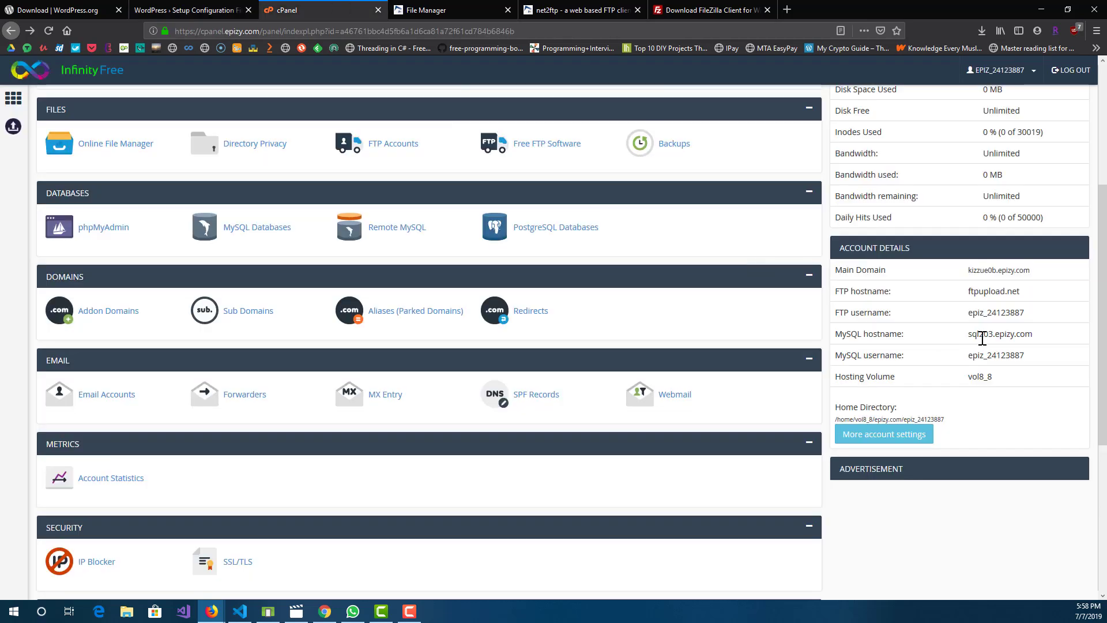
pyautogui.moveTo(967, 339); pyautogui.dragTo(1038, 342)
pyautogui.hotkey('ctrl', 'c')
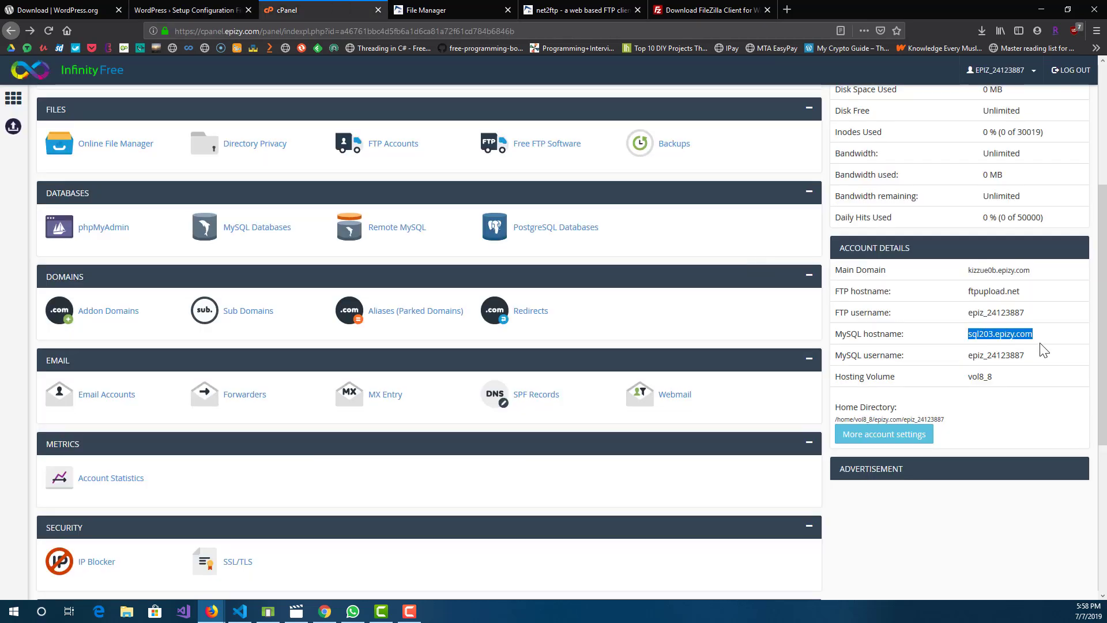
pyautogui.click(416, 16)
pyautogui.click(263, 6)
pyautogui.click(233, 8)
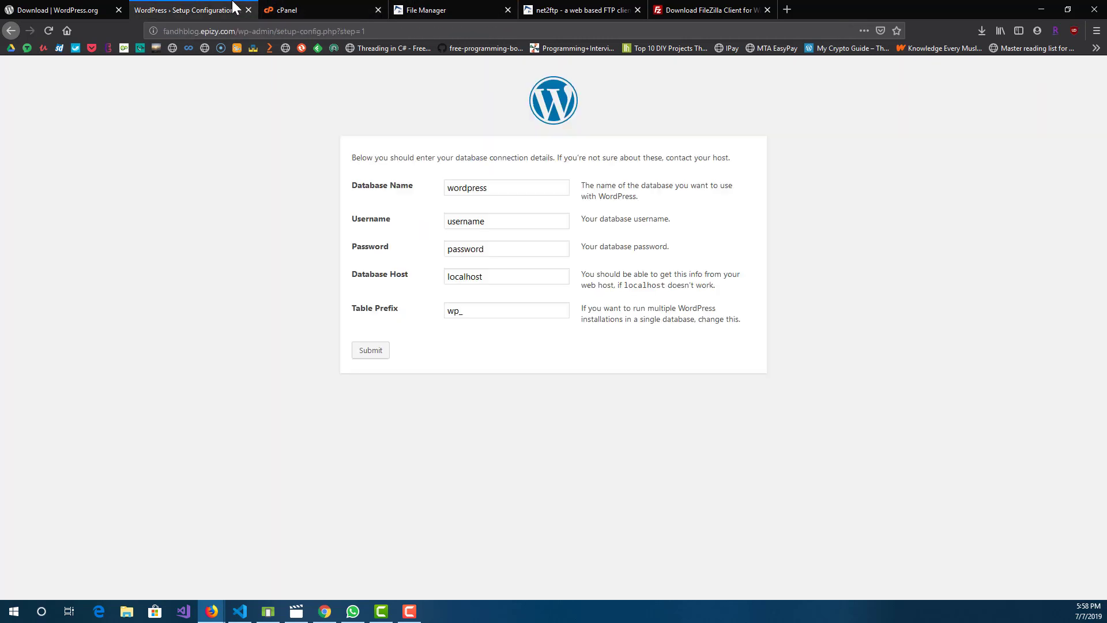
pyautogui.doubleClick(494, 226)
pyautogui.hotkey('ctrl', 'v')
# Step: Set the Database Host in the WordPress form to the MySQL hostname sql203.epizy.com copied from the cPanel account details
pyautogui.hotkey('ctrl', 'Tab')
pyautogui.doubleClick(996, 362)
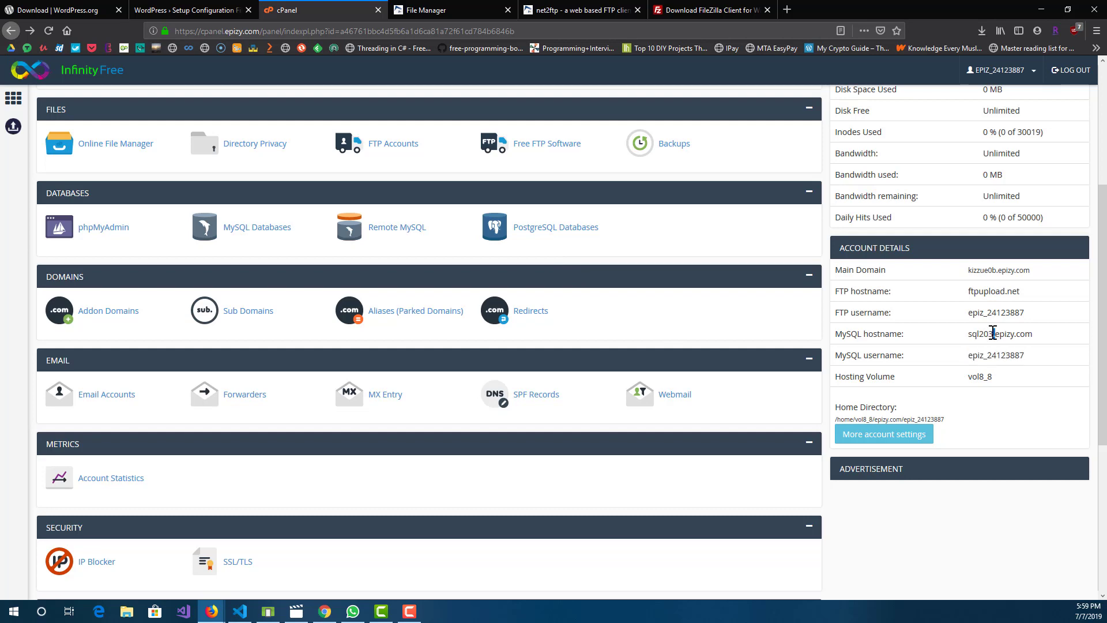
pyautogui.doubleClick(994, 334)
pyautogui.hotkey('ctrl', 'c')
pyautogui.hotkey('ctrl', 'shift', 'Tab')
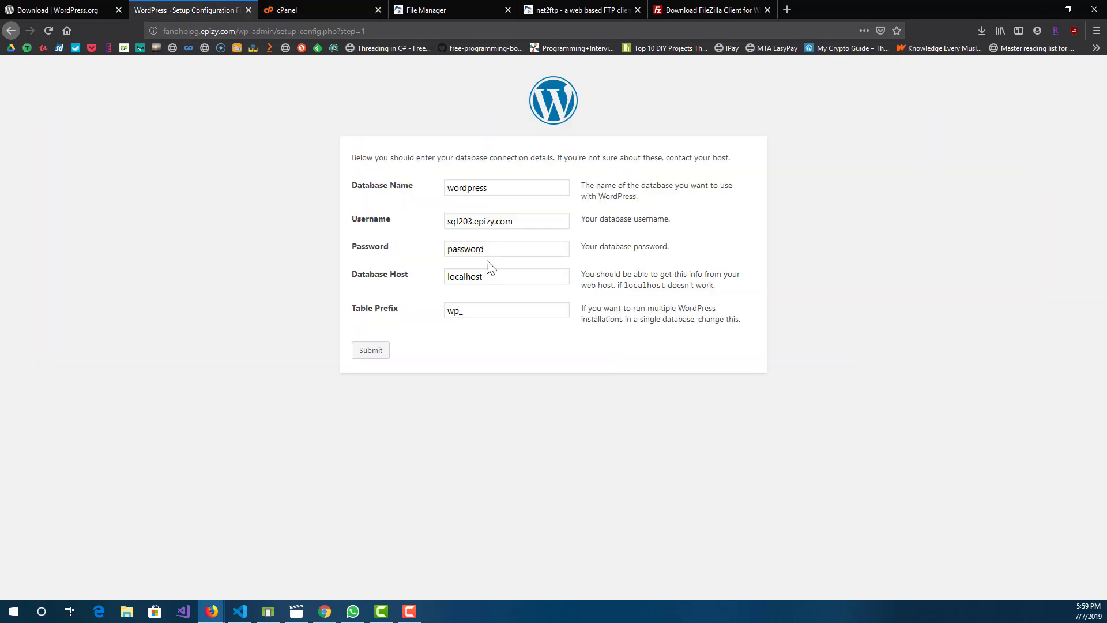
pyautogui.doubleClick(490, 274)
pyautogui.hotkey('ctrl', 'v')
# Step: Replace the Username value in the WordPress form with the MySQL username copied from the cPanel account details
pyautogui.hotkey('ctrl', 'Tab')
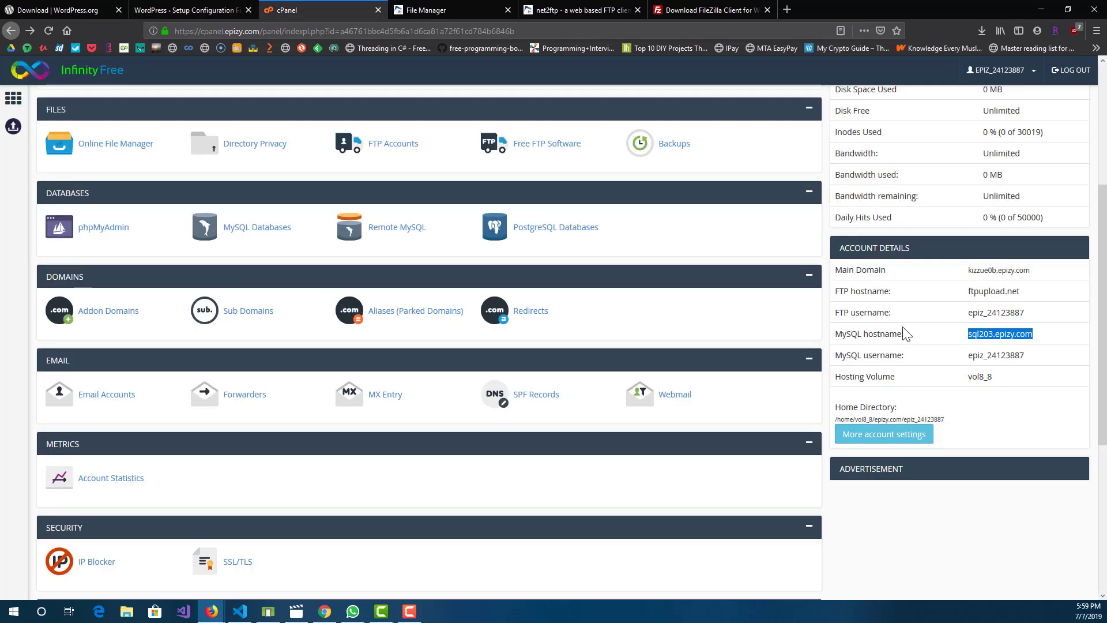
pyautogui.doubleClick(995, 355)
pyautogui.hotkey('ctrl', 'c')
pyautogui.hotkey('ctrl', 'shift', 'Tab')
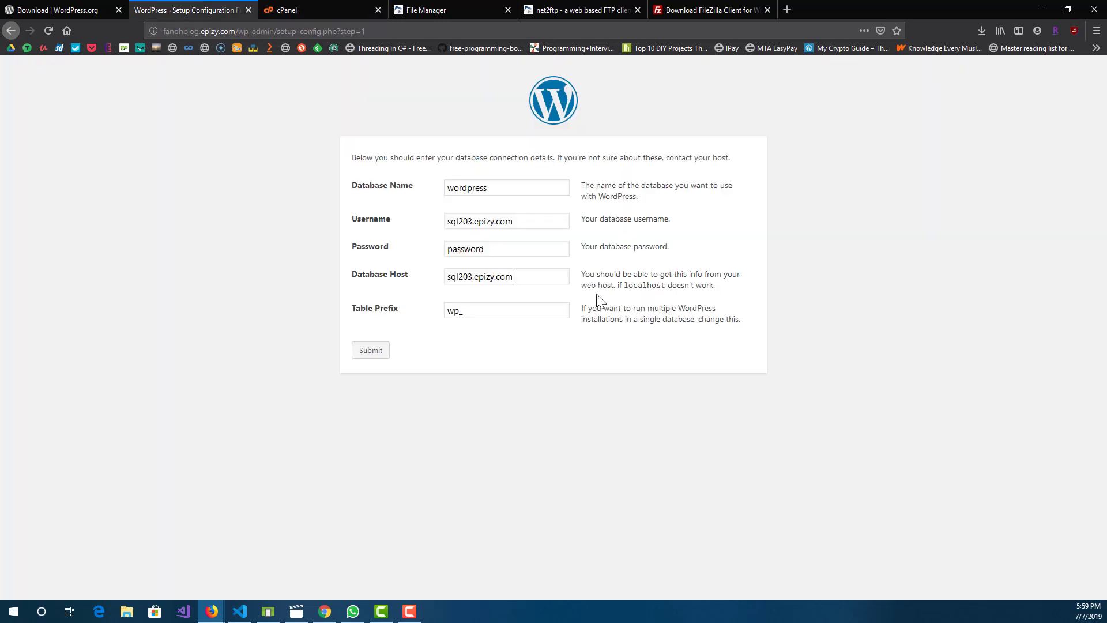
pyautogui.doubleClick(471, 225)
pyautogui.hotkey('ctrl', 'a')
pyautogui.hotkey('ctrl', 'v')
# Step: Create a MySQL database named testSite in cPanel and check its entry in the database lists
pyautogui.hotkey('ctrl', 'Tab')
pyautogui.scroll(3, 282, 271)
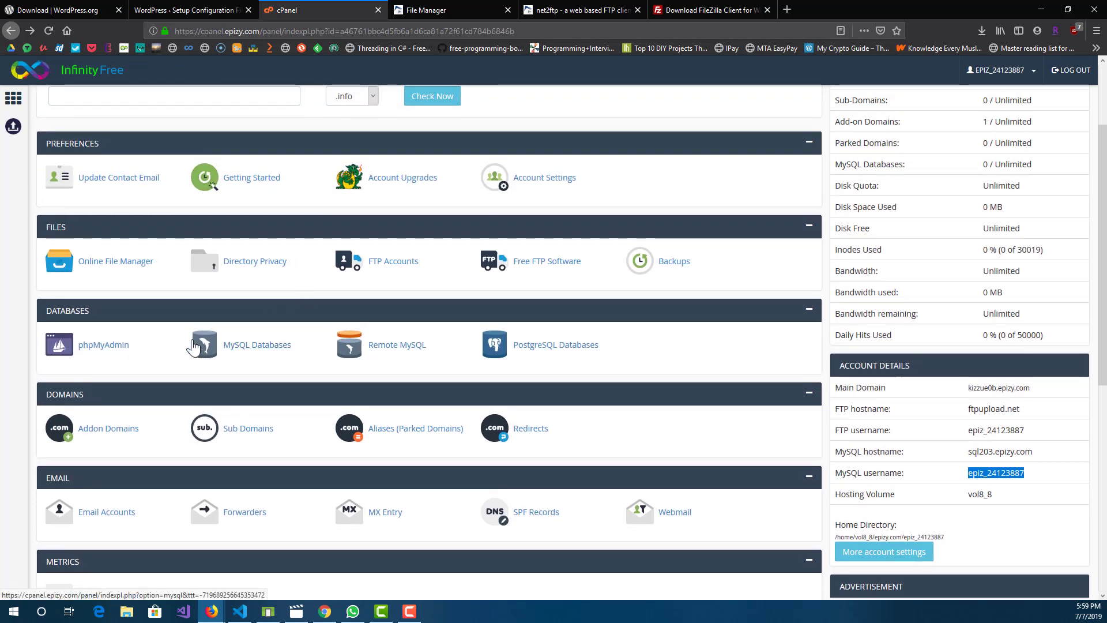
pyautogui.click(280, 350)
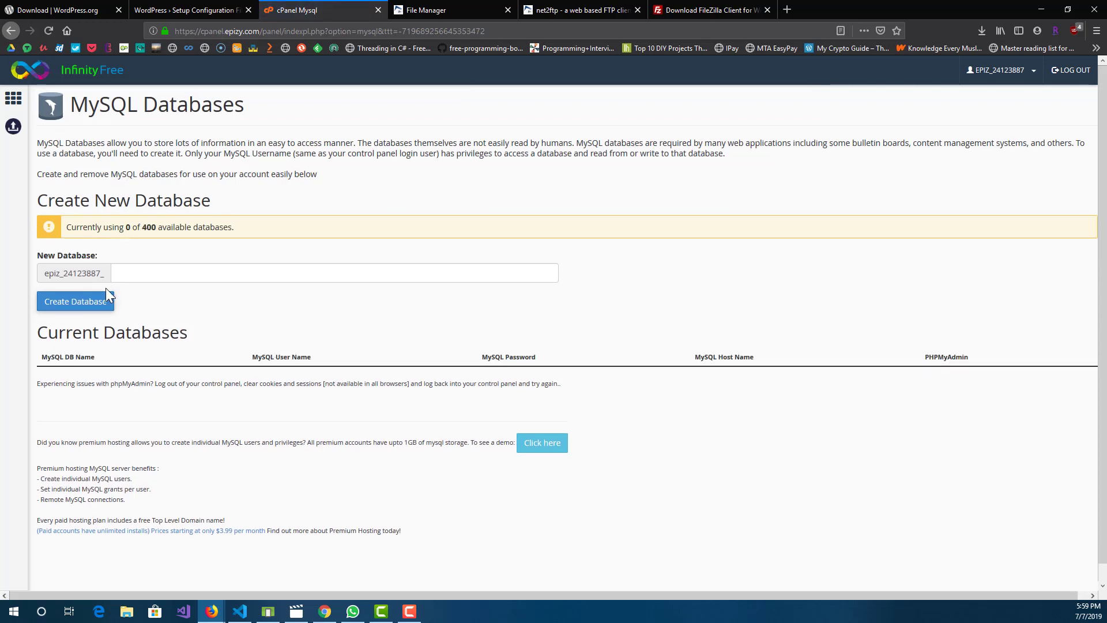
pyautogui.click(89, 309)
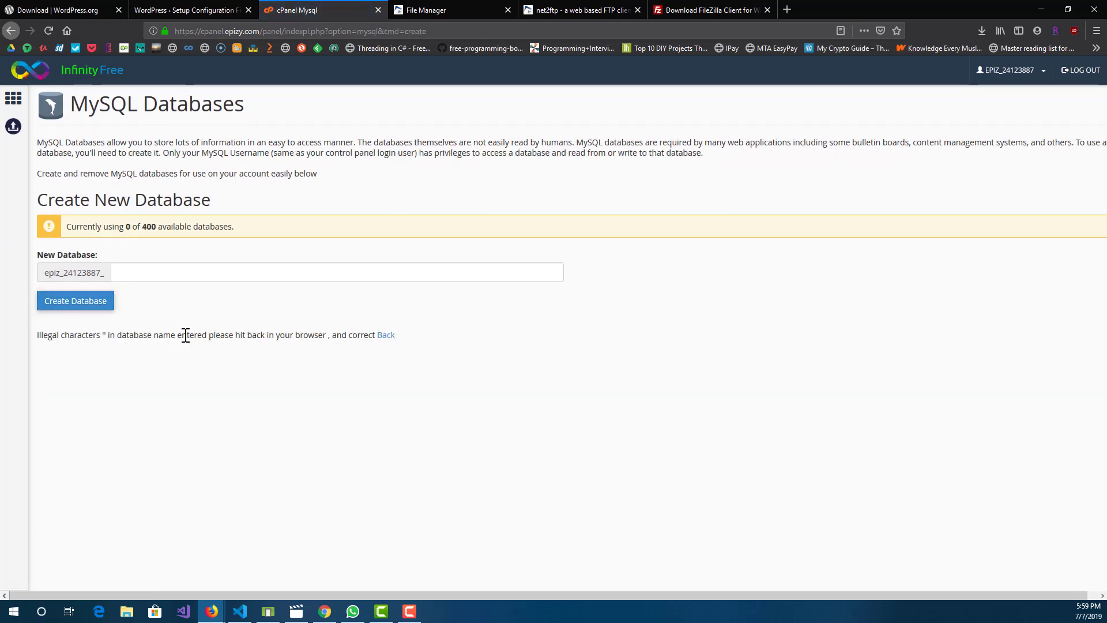
pyautogui.click(132, 280)
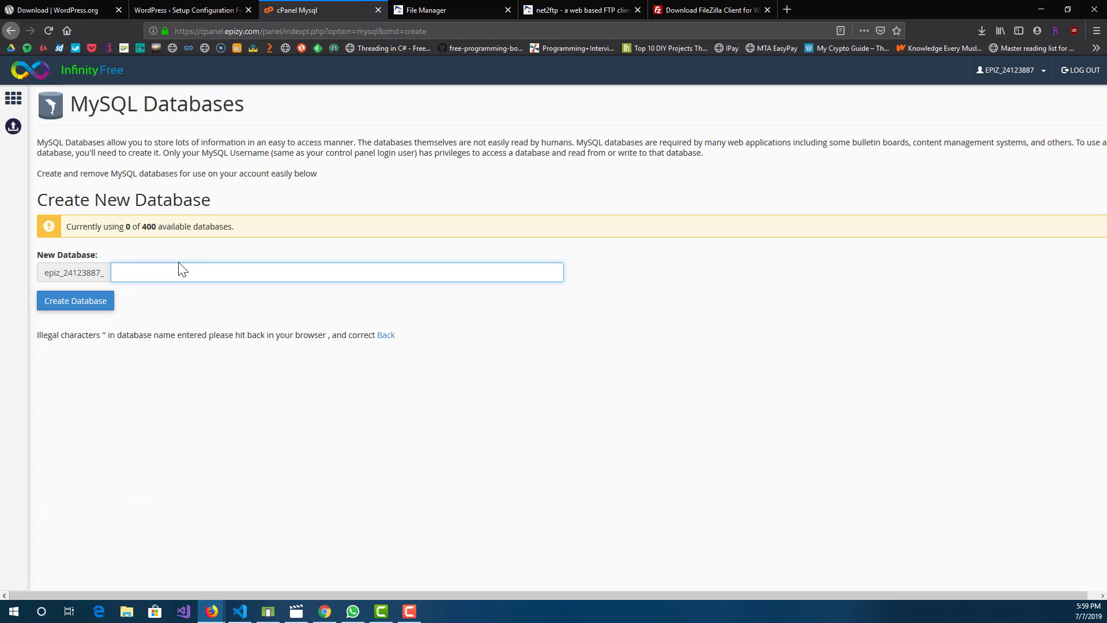
pyautogui.write('testSite')
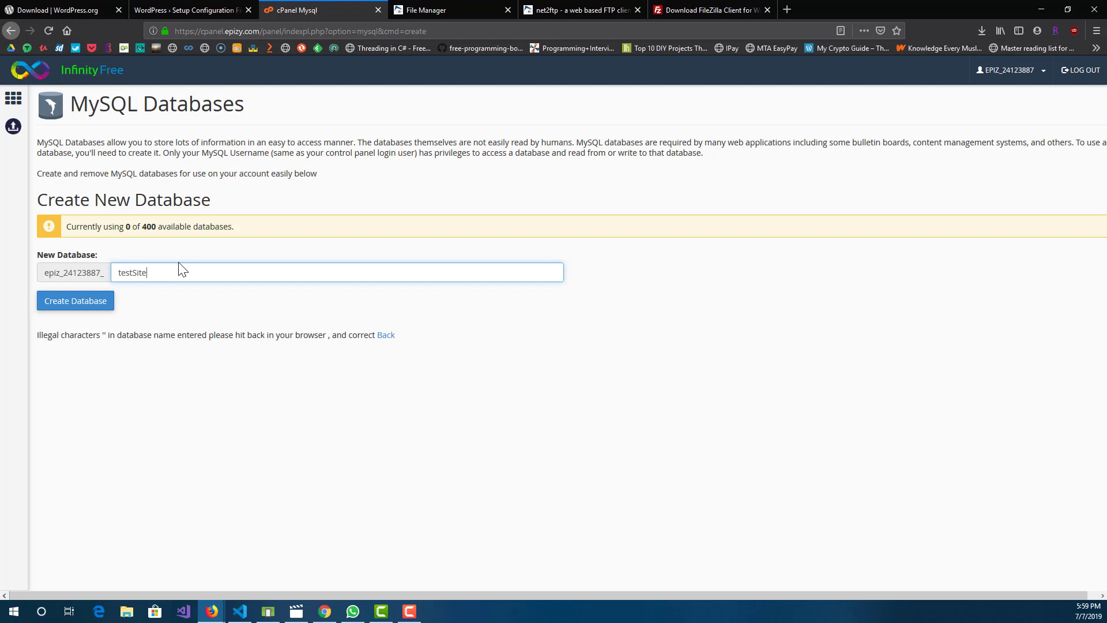
pyautogui.click(91, 300)
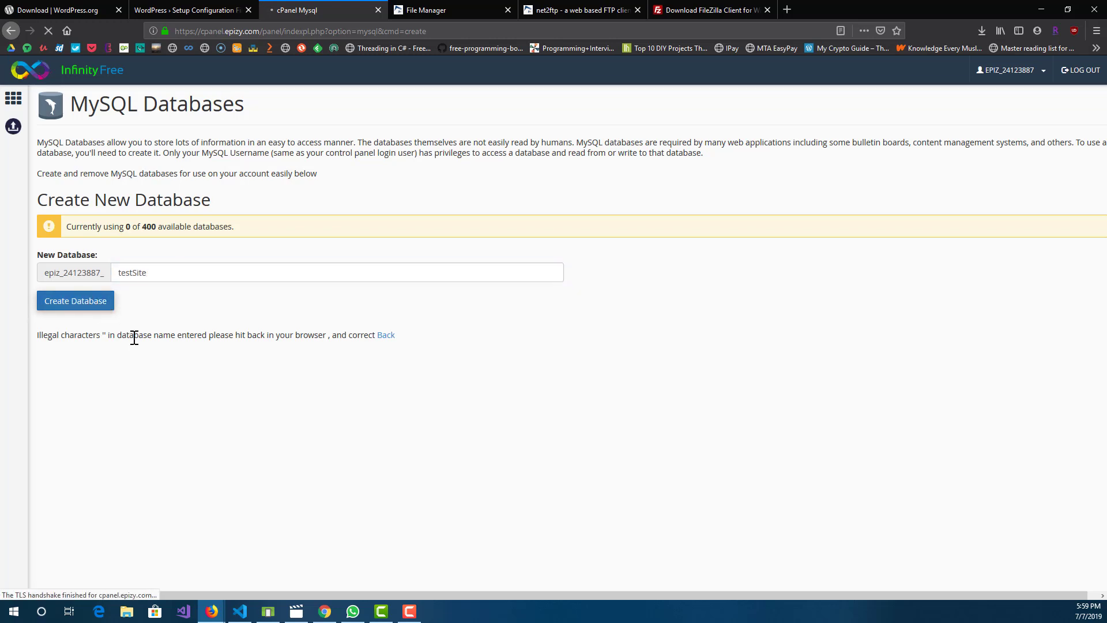
pyautogui.scroll(-3, 167, 369)
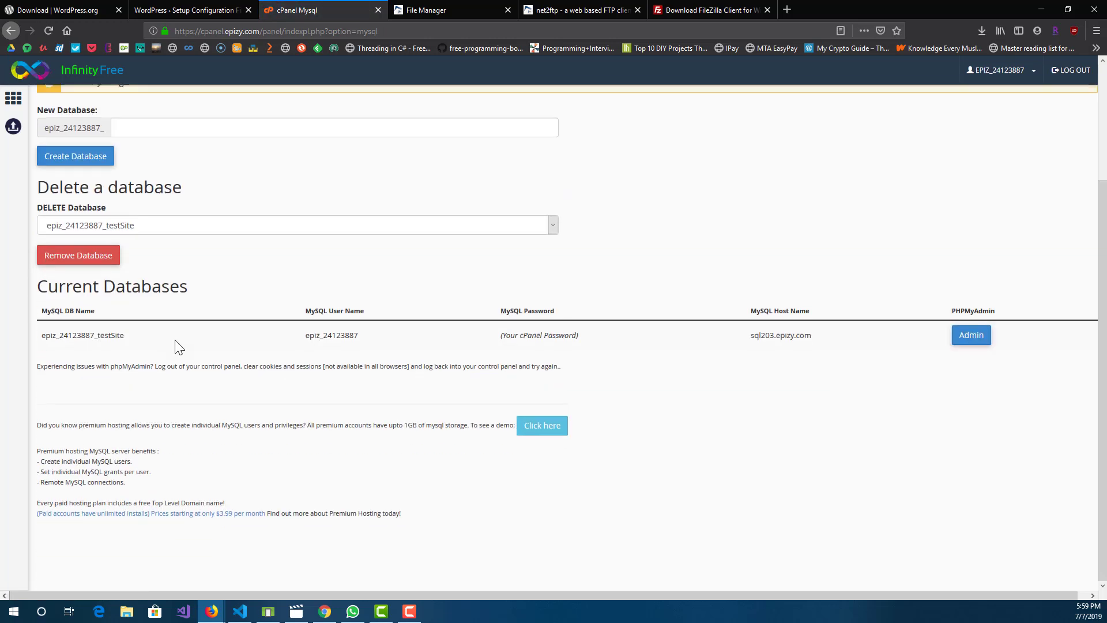
pyautogui.click(206, 226)
pyautogui.click(202, 230)
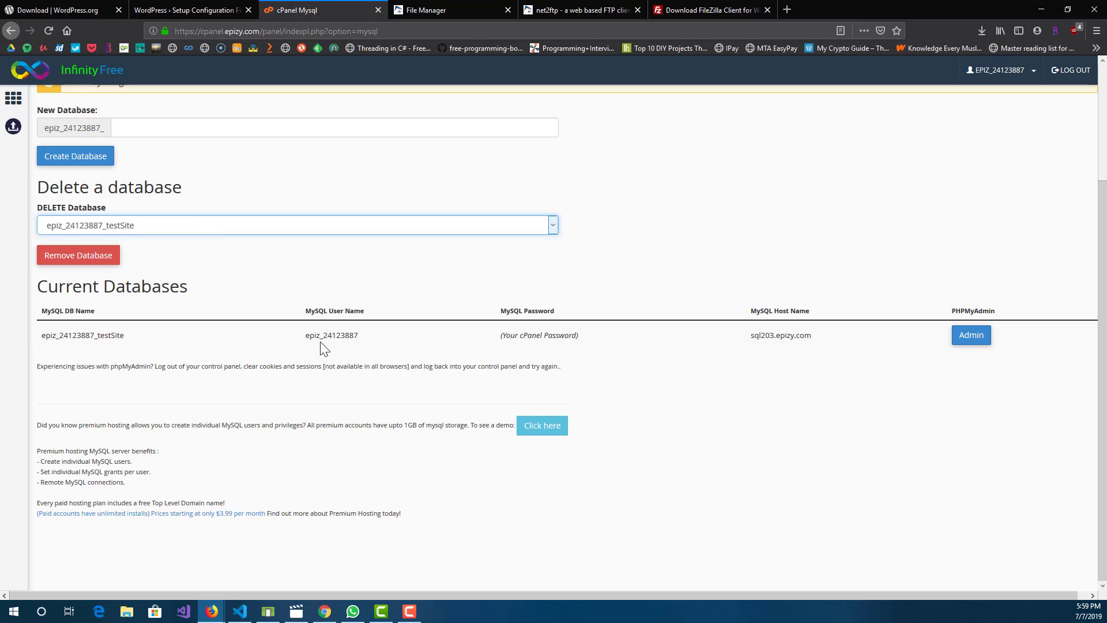
# Step: Copy the MySQL username and the full name of the testSite database into the Username and Database Name fields of the WordPress form
pyautogui.doubleClick(322, 335)
pyautogui.hotkey('ctrl', 'c')
pyautogui.hotkey('ctrl', 'pageup')
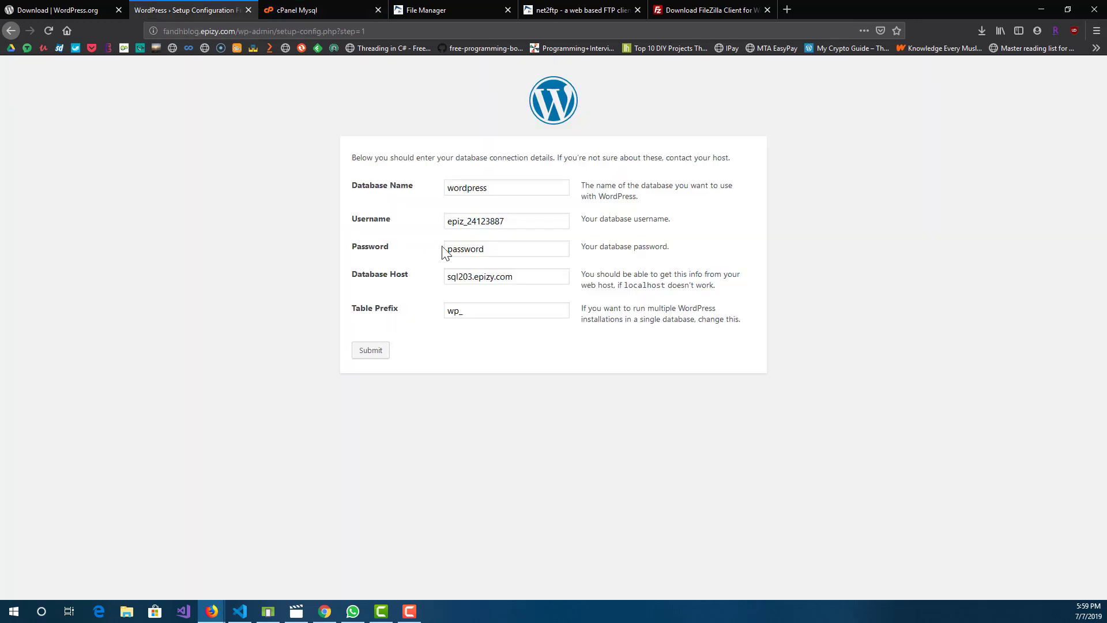
pyautogui.hotkey('ctrl', 'a')
pyautogui.hotkey('ctrl', 'v')
pyautogui.hotkey('ctrl', 'Tab')
pyautogui.click(88, 336)
pyautogui.doubleClick(89, 335)
pyautogui.hotkey('ctrl', 'c')
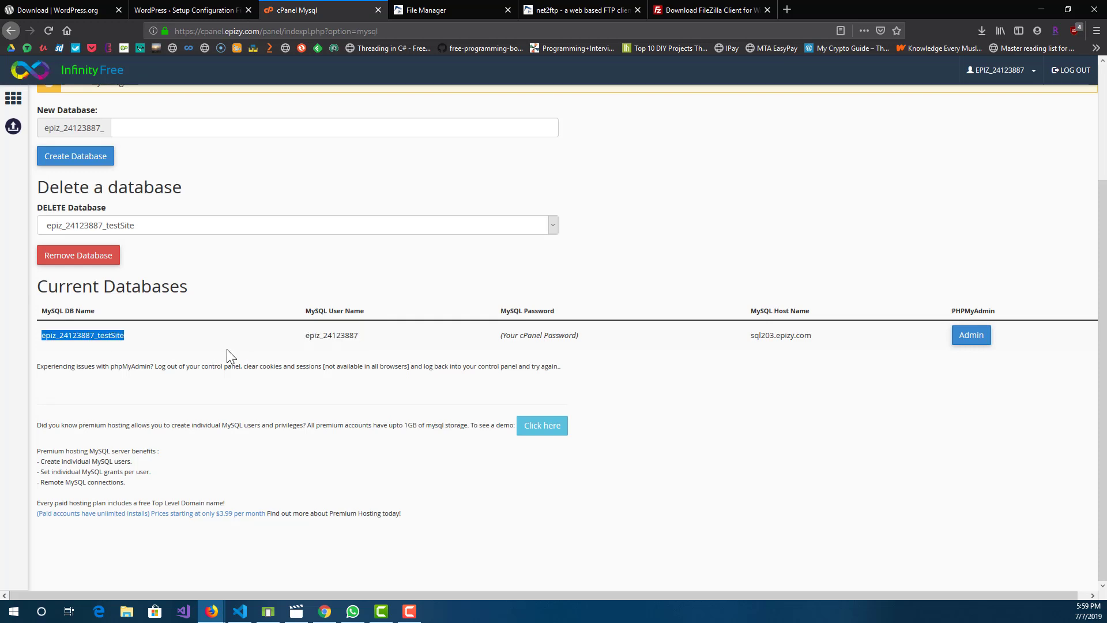
pyautogui.hotkey('ctrl', 'pageup')
pyautogui.hotkey('ctrl', 'a')
pyautogui.hotkey('ctrl', 'v')
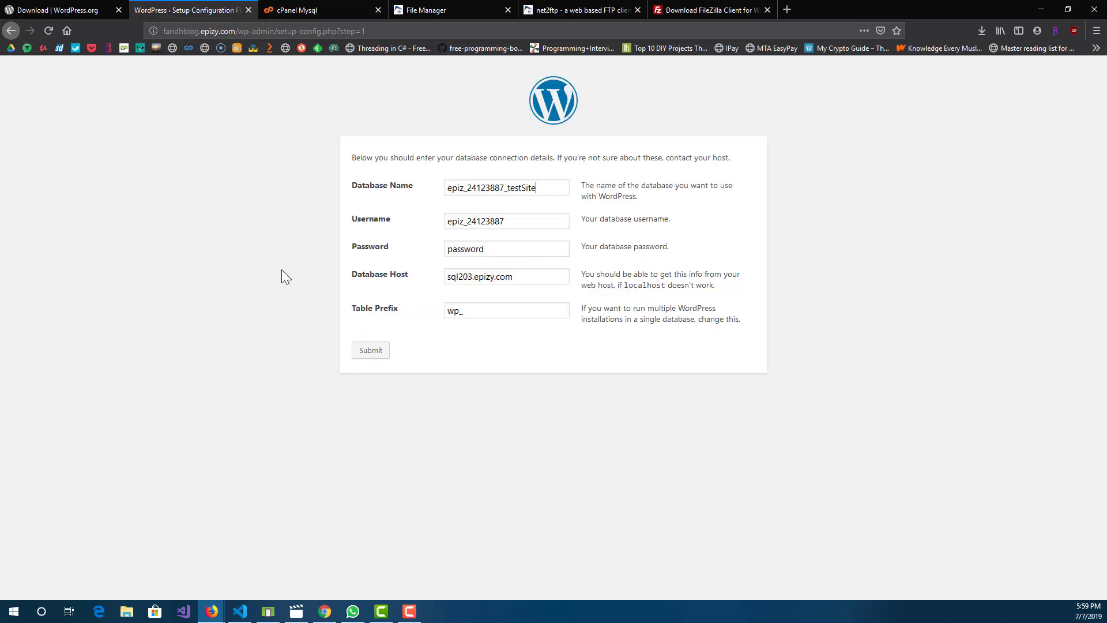
# Step: Check which password the current databases list specifies for the testSite database and compare with the WordPress form
pyautogui.hotkey('ctrl', 'Tab')
pyautogui.tripleClick(573, 346)
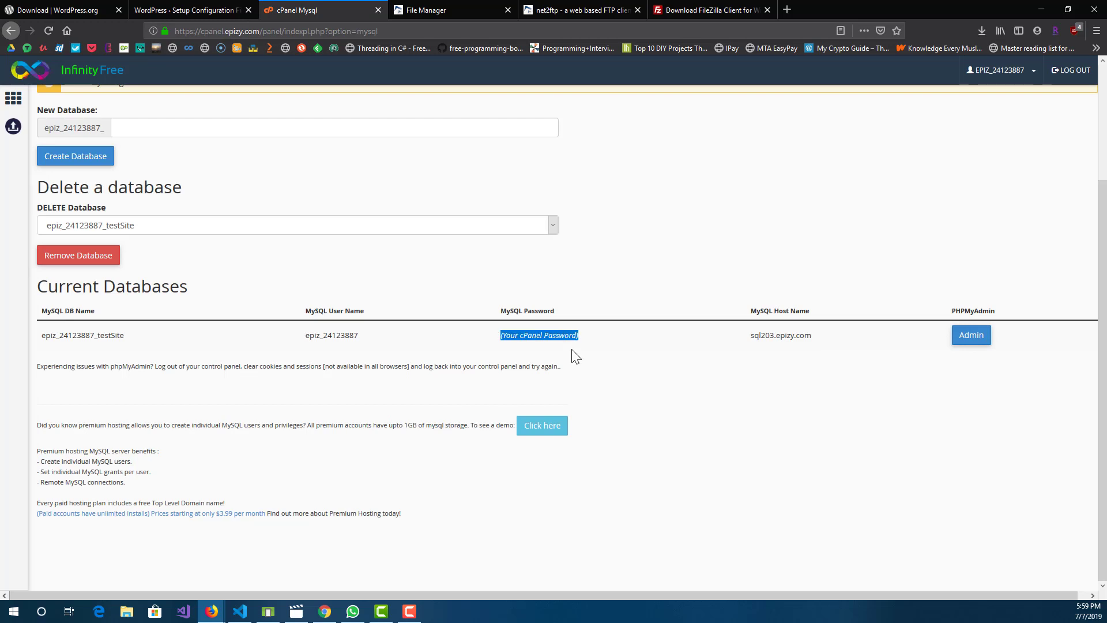
pyautogui.tripleClick(560, 337)
pyautogui.click(540, 337)
pyautogui.tripleClick(538, 335)
pyautogui.click(564, 344)
pyautogui.hotkey('ctrl', 'shift', 'Tab')
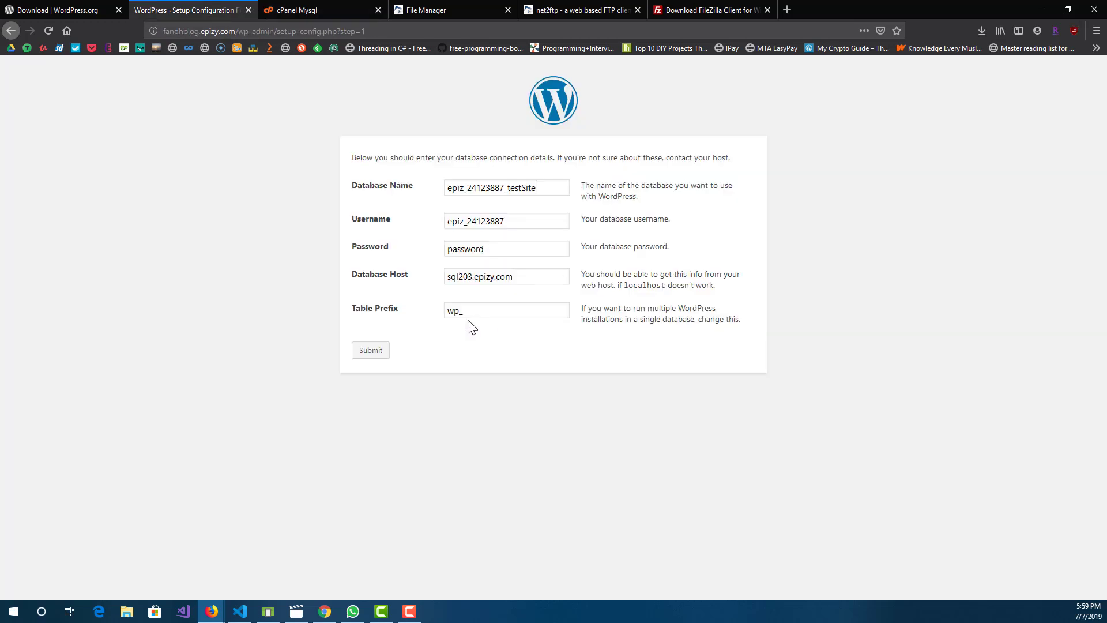
pyautogui.hotkey('ctrl', 'Tab')
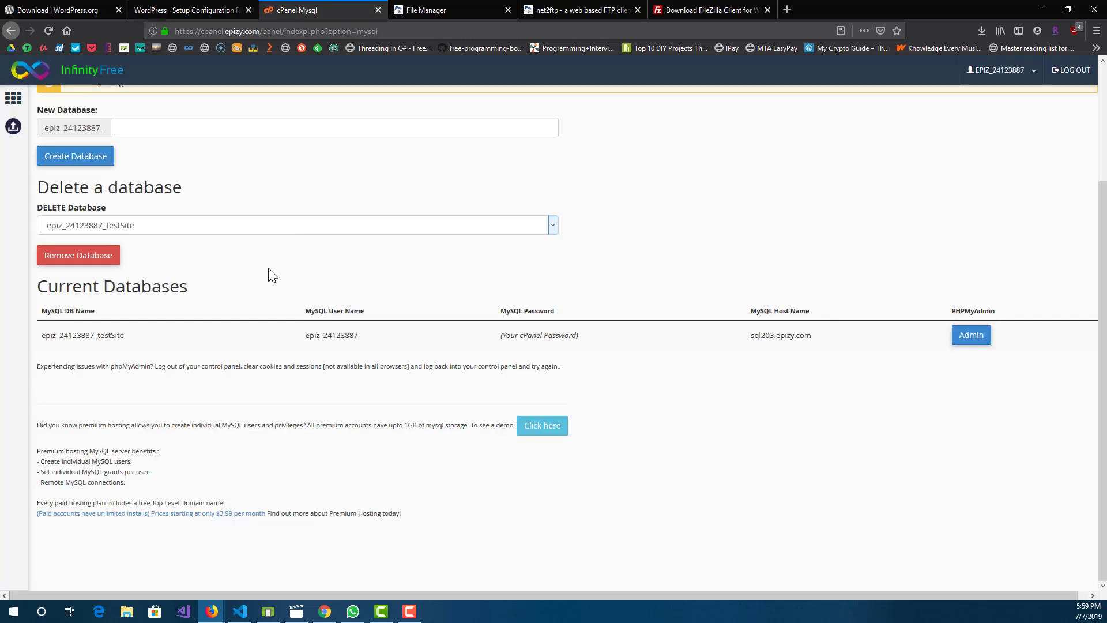
pyautogui.scroll(3, 269, 274)
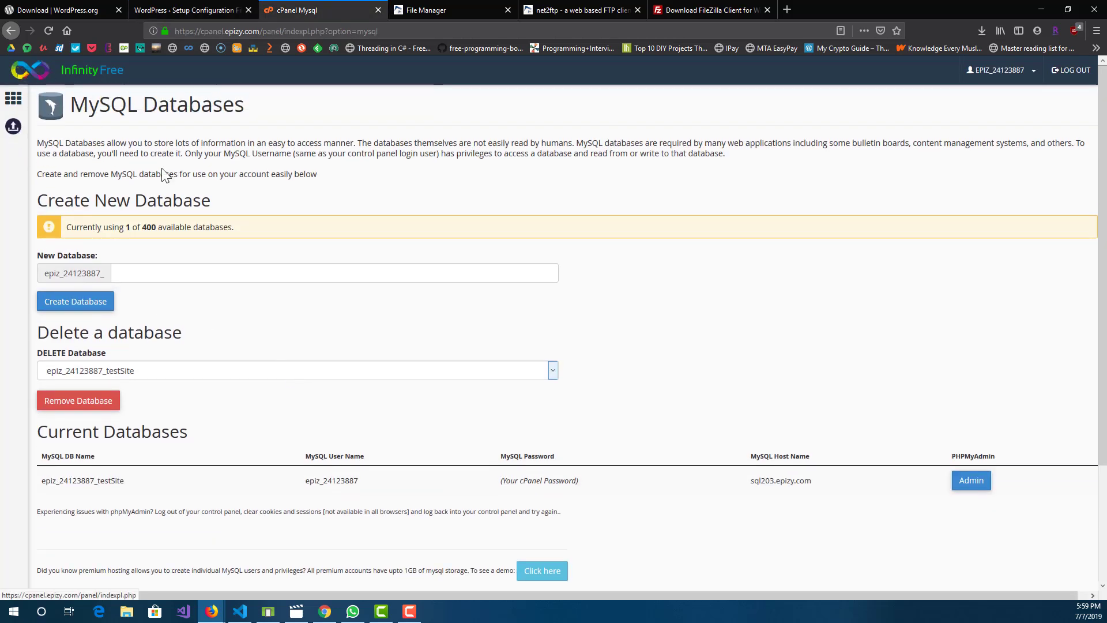
# Step: Enter the database password in the WordPress form, submit the connection details and run the installation
pyautogui.hotkey('ctrl', 'shift', 'Tab')
pyautogui.doubleClick(479, 249)
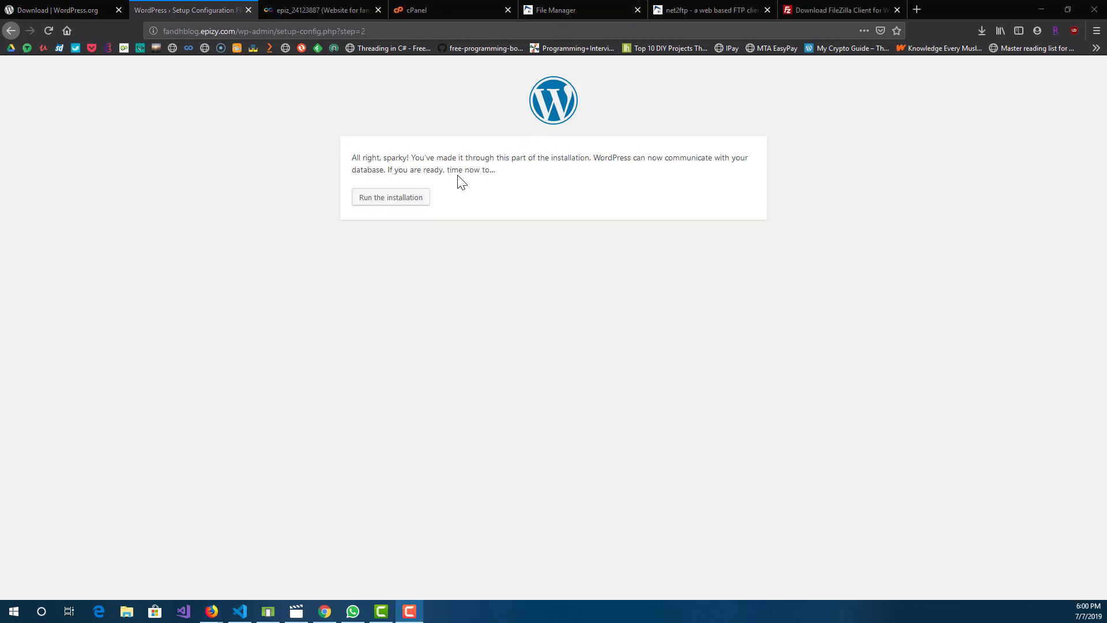
pyautogui.click(413, 198)
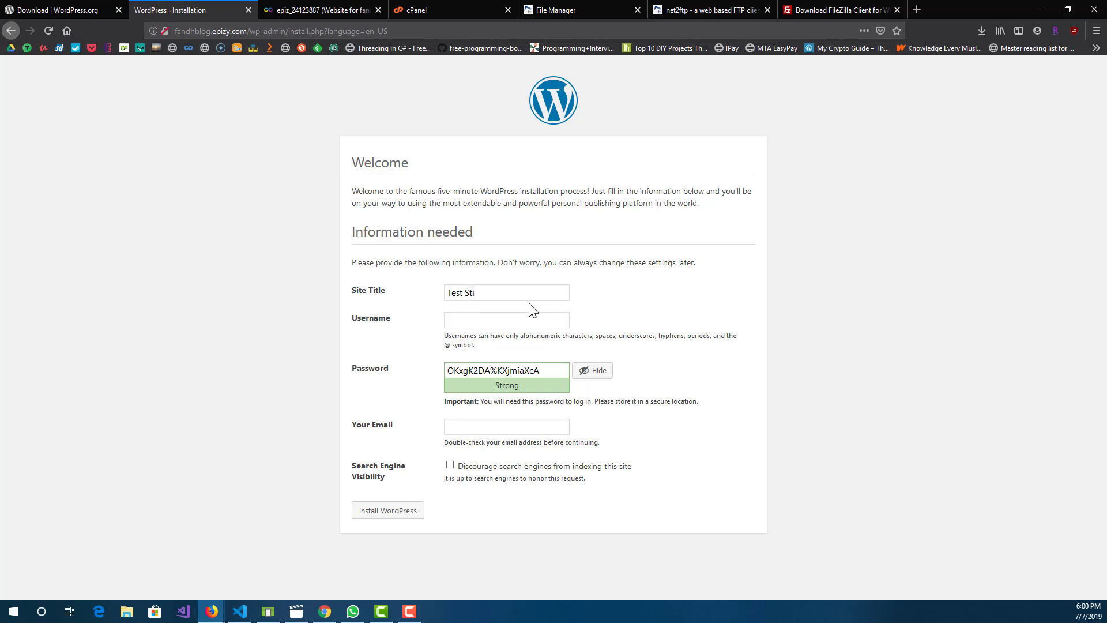
# Step: Set the site title of the WordPress installation to Test Site
pyautogui.write('e')
pyautogui.press('Tab')
pyautogui.hotkey('shift', 'Tab')
pyautogui.hotkey('ctrl', 'shift', 'Left')
pyautogui.write('Site')
pyautogui.press('Tab')
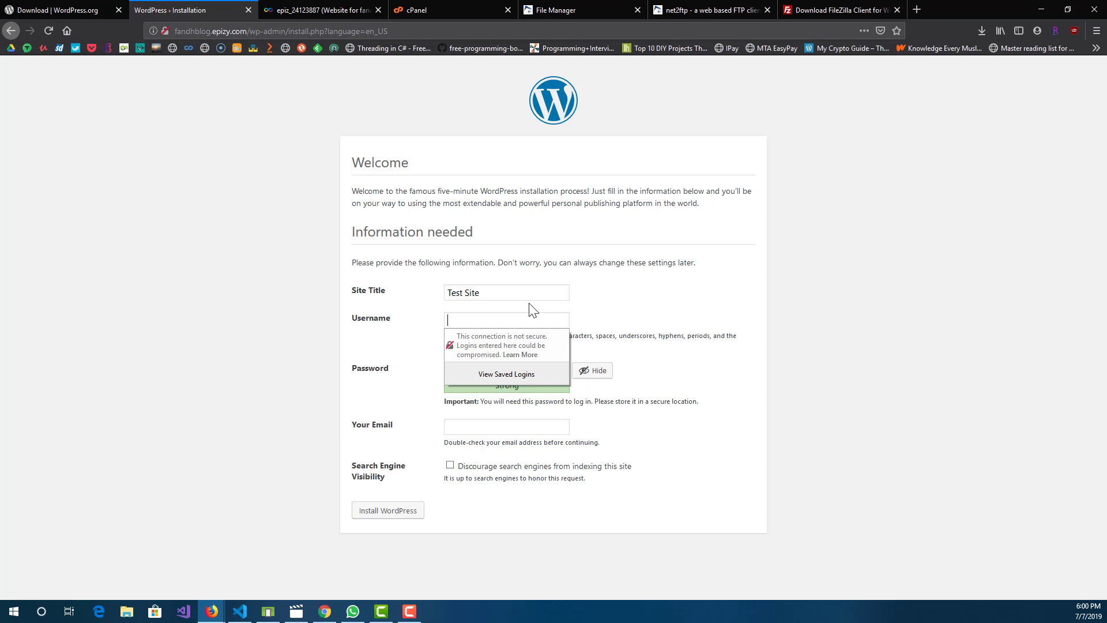
# Step: Set the administrator username to test, enter the account password with weak-password use confirmed, and fill in the e-mail address
pyautogui.write('test')
pyautogui.press('Tab')
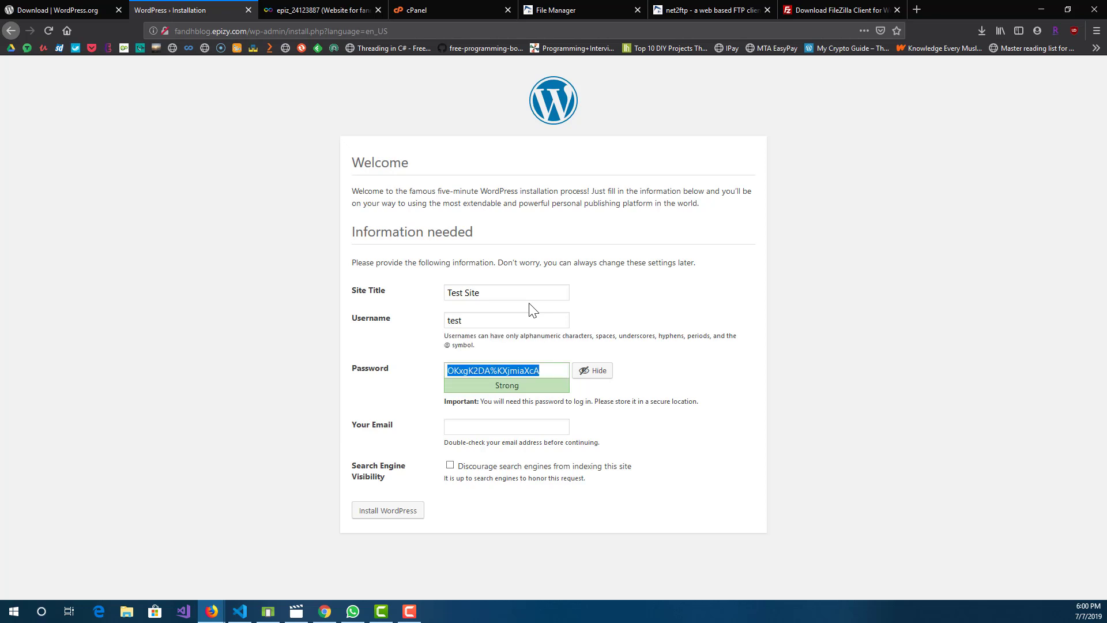
pyautogui.write('test')
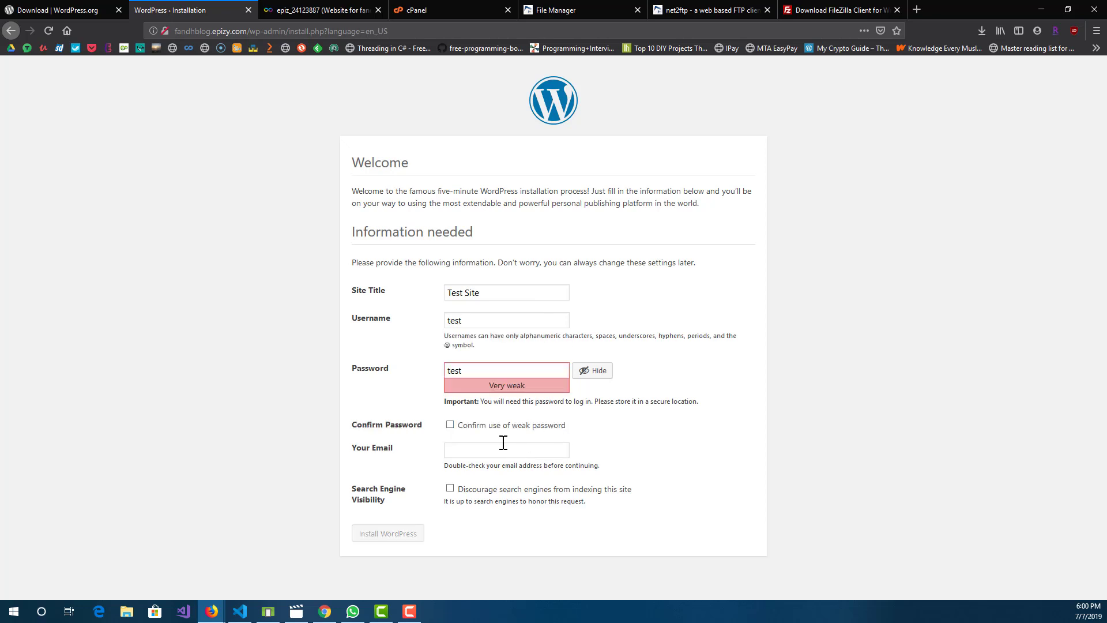
pyautogui.click(460, 430)
# Step: Discourage search engines from indexing the site and install WordPress
pyautogui.click(450, 489)
pyautogui.moveTo(599, 507); pyautogui.dragTo(452, 489)
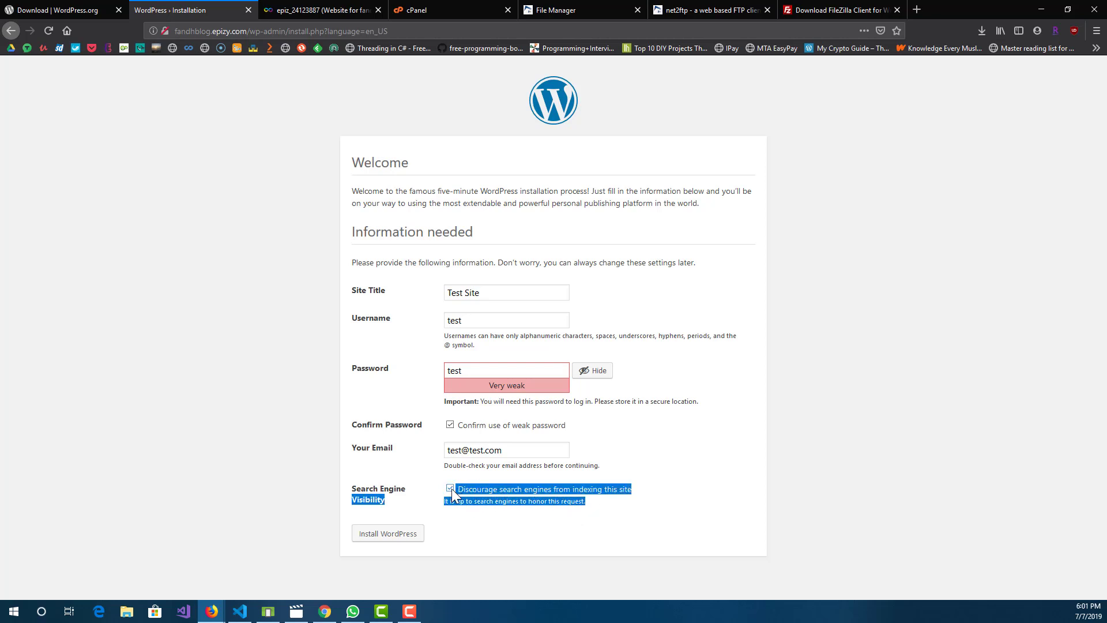
pyautogui.click(505, 519)
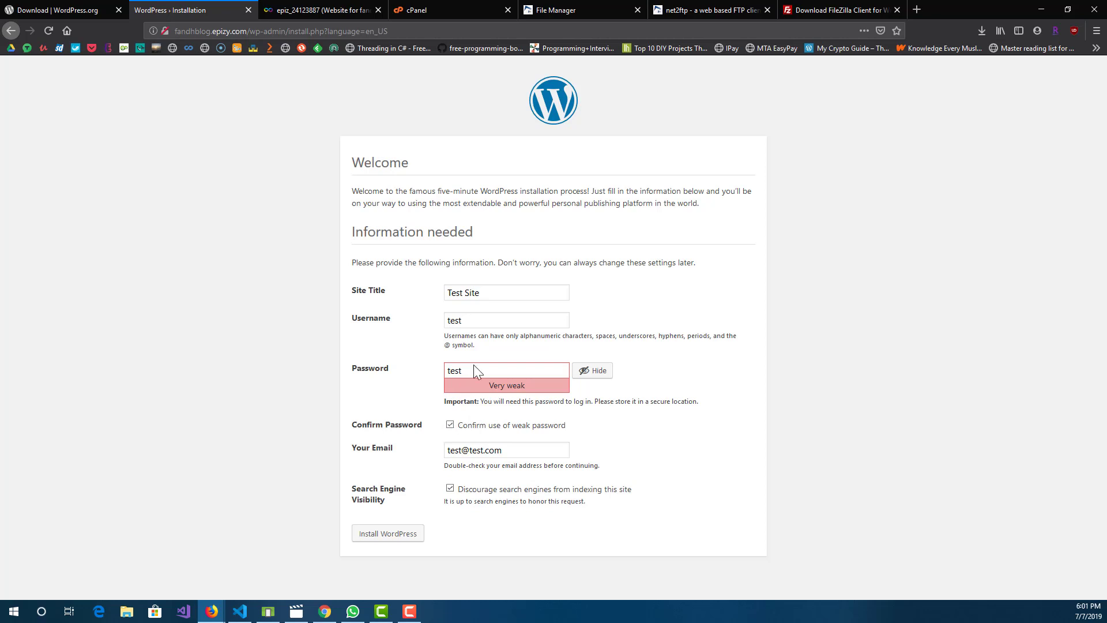
pyautogui.moveTo(403, 319); pyautogui.dragTo(341, 288)
pyautogui.click(385, 536)
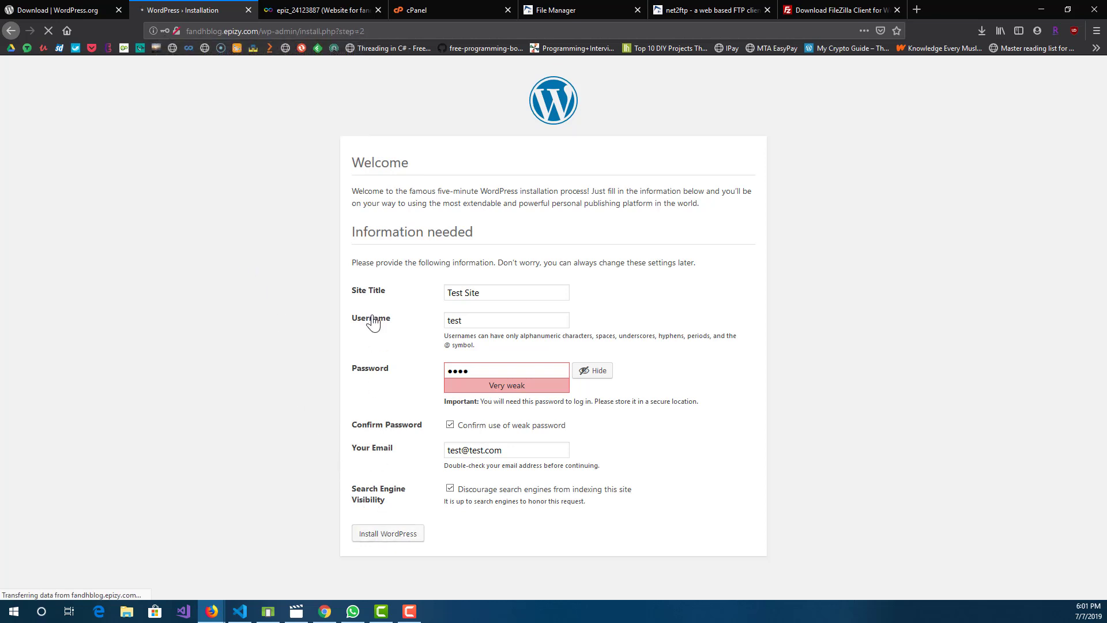
# Step: Log in to the new WordPress site with the username test and the account password
pyautogui.click(375, 295)
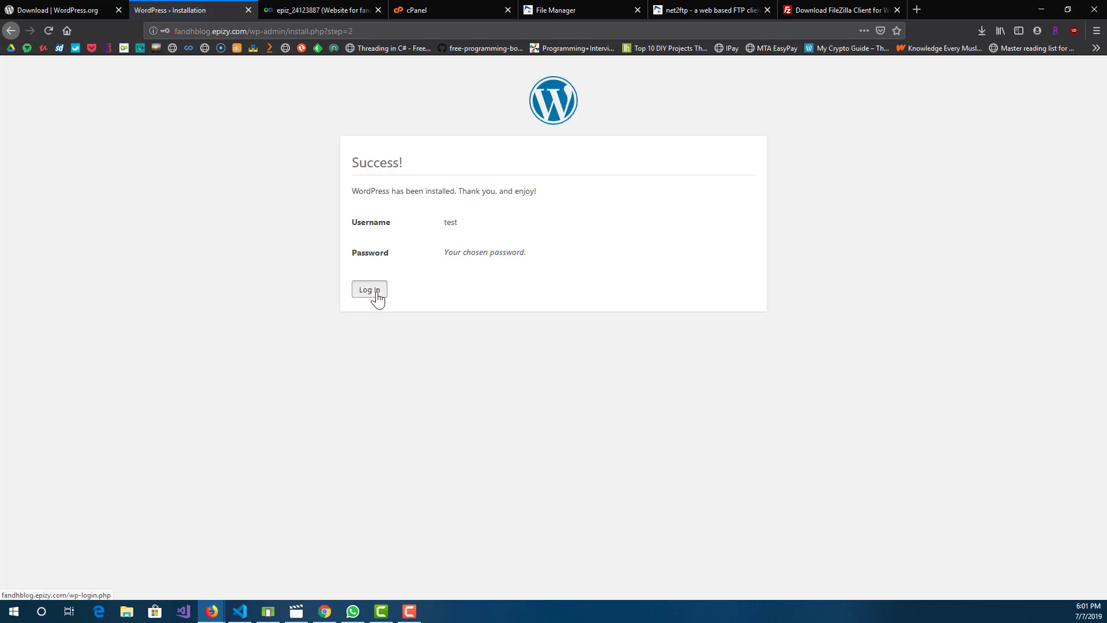
pyautogui.click(507, 254)
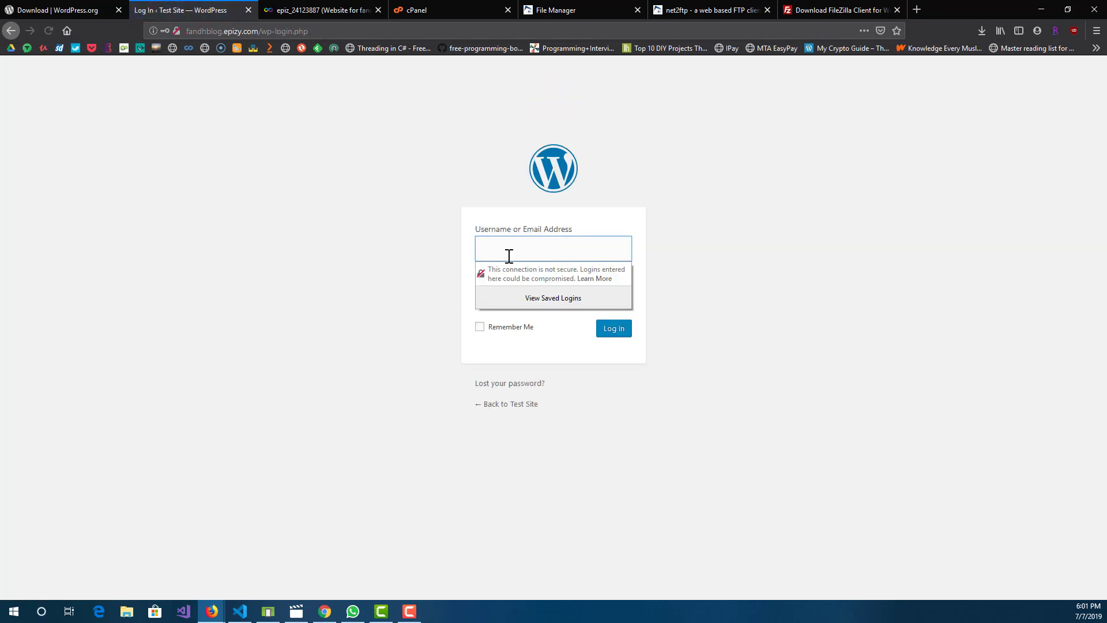
pyautogui.write('test')
pyautogui.click(596, 303)
pyautogui.write('test')
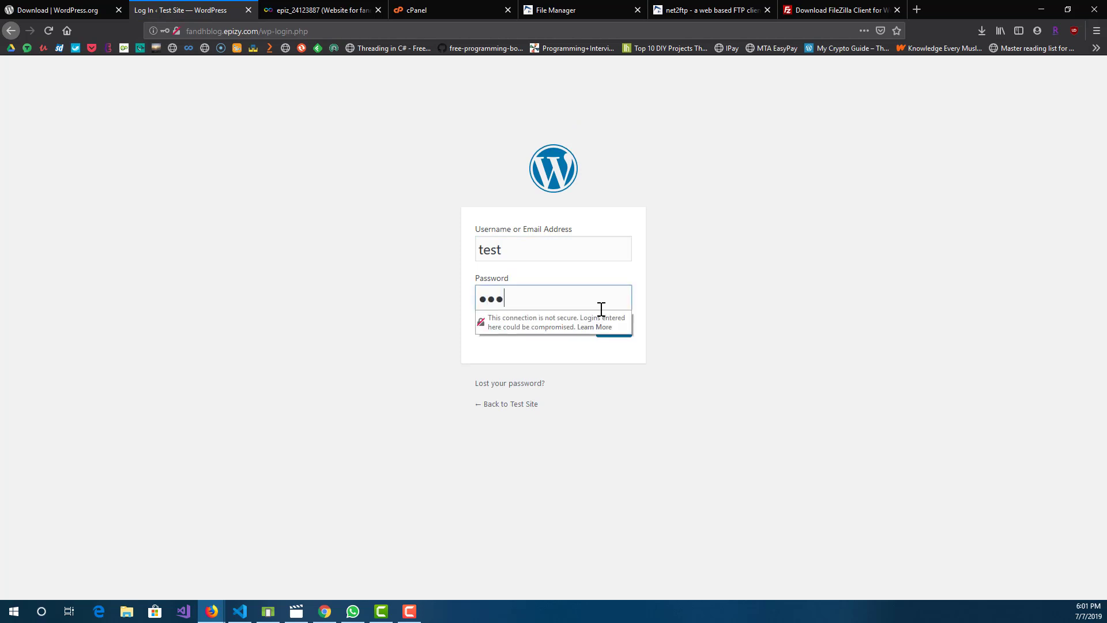
pyautogui.click(614, 330)
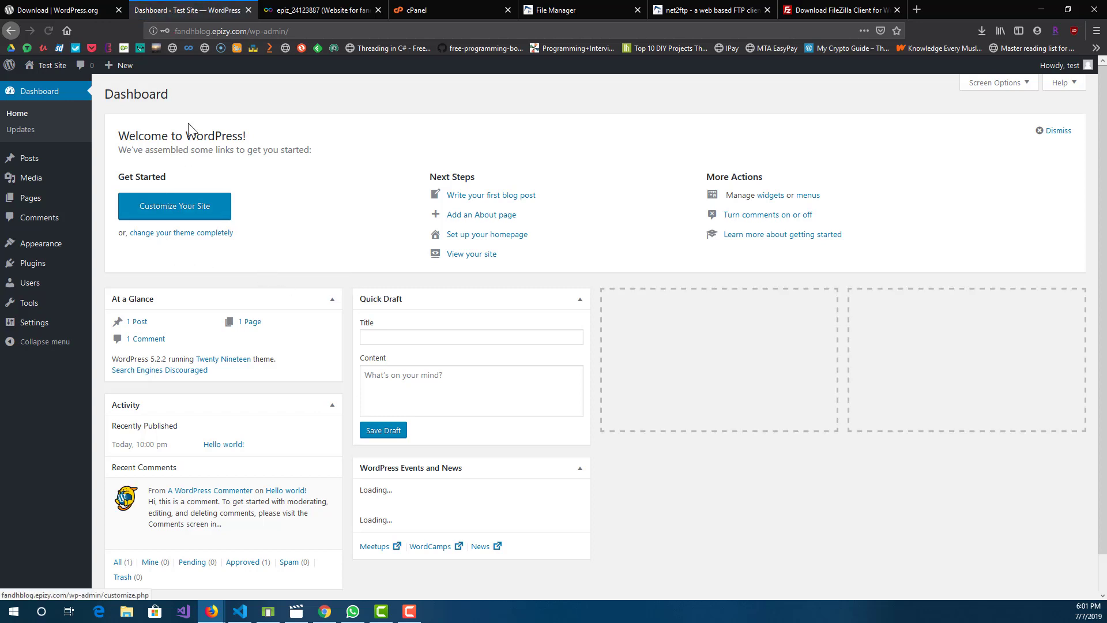
# Step: Open the public home page at fandhblog.epizy.com in place of the InfinityFree account page and look through its content
pyautogui.moveTo(249, 35); pyautogui.dragTo(174, 34)
pyautogui.hotkey('ctrl', 'c')
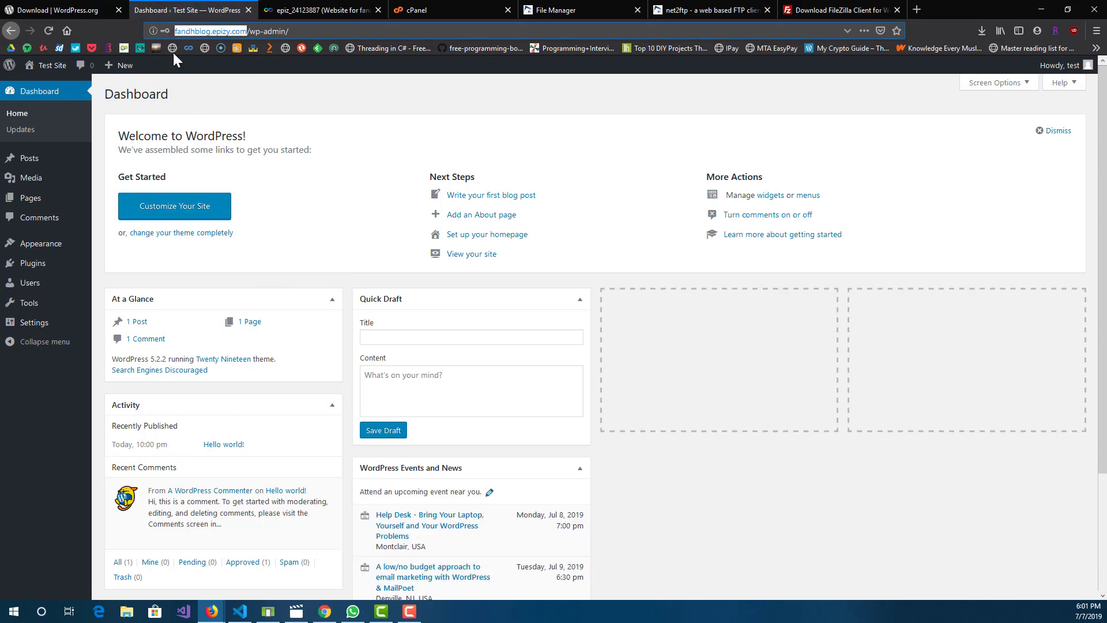
pyautogui.click(290, 8)
pyautogui.click(326, 30)
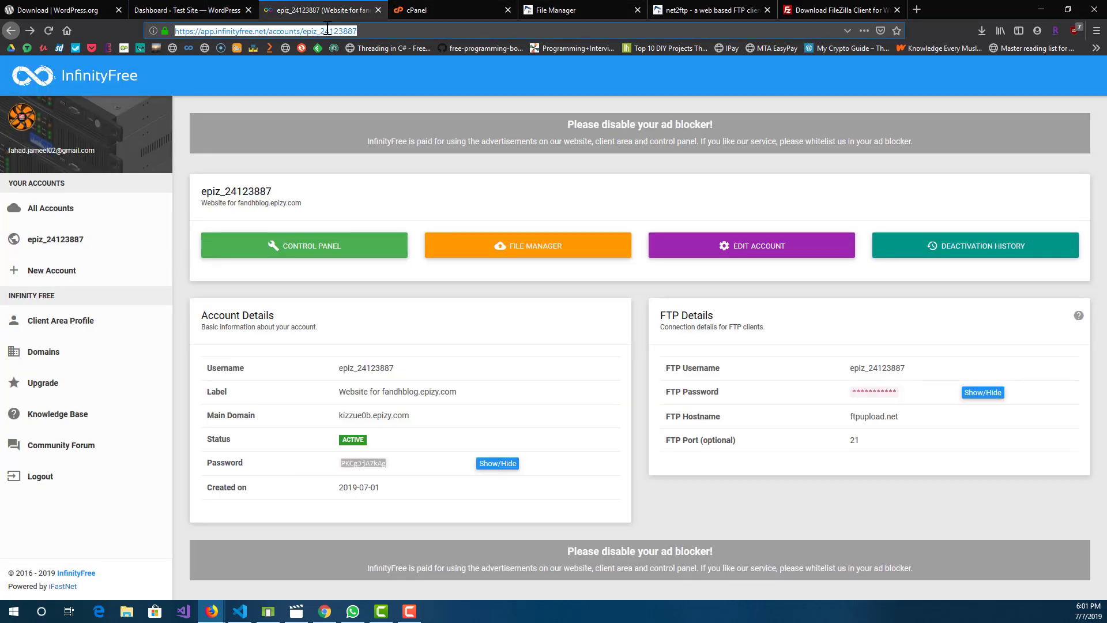
pyautogui.hotkey('ctrl', 'v')
pyautogui.press('Return')
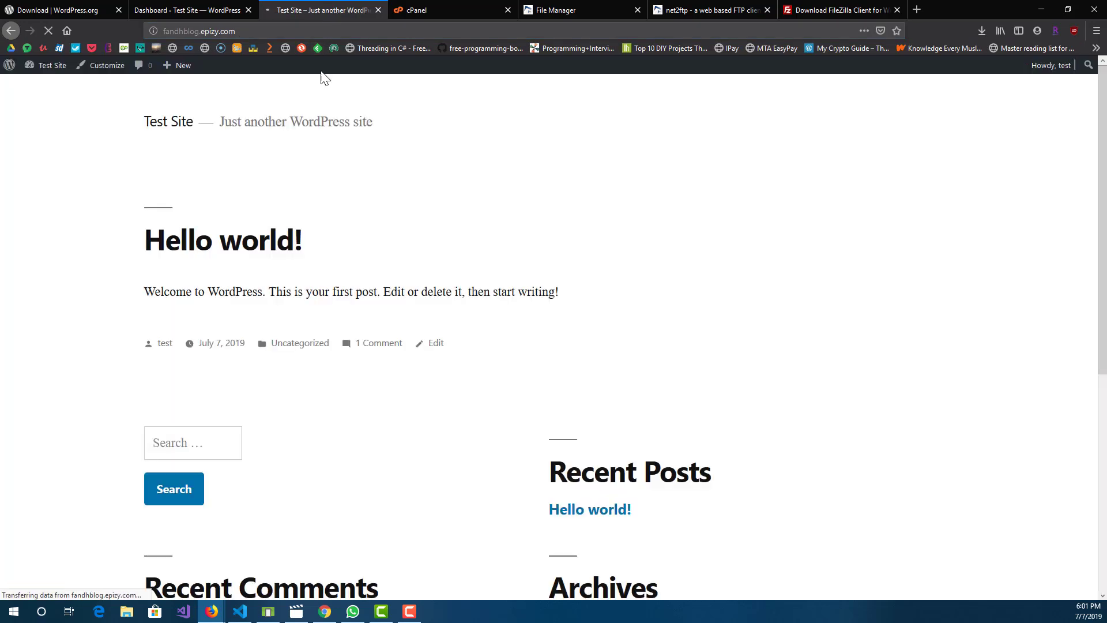
pyautogui.scroll(-6, 316, 196)
pyautogui.scroll(6, 744, 437)
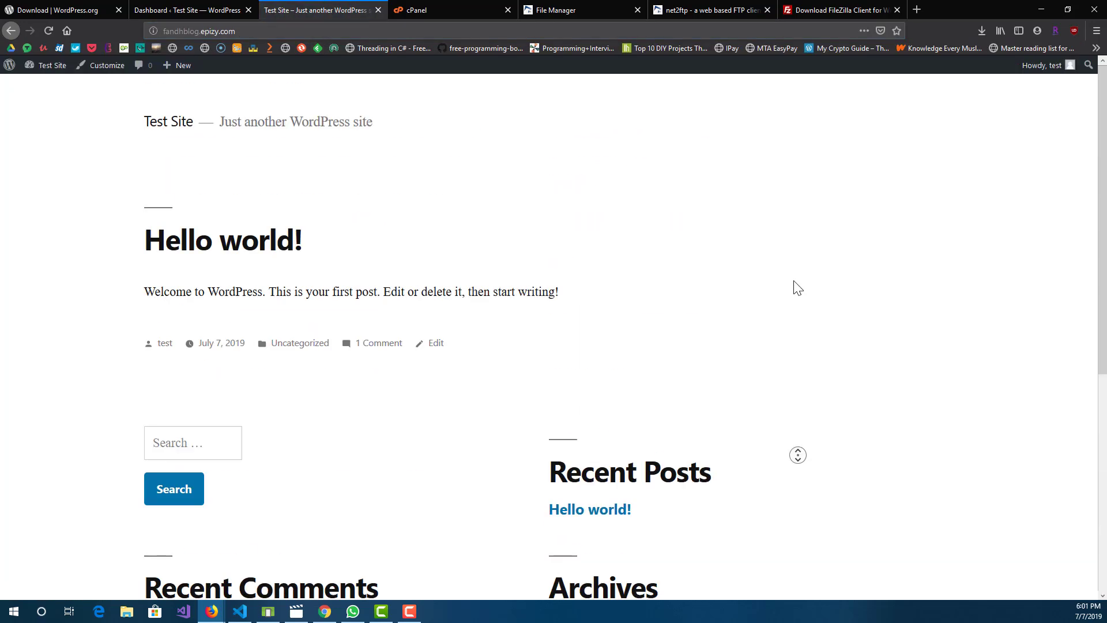
pyautogui.scroll(-1, 404, 446)
pyautogui.scroll(-6, 403, 446)
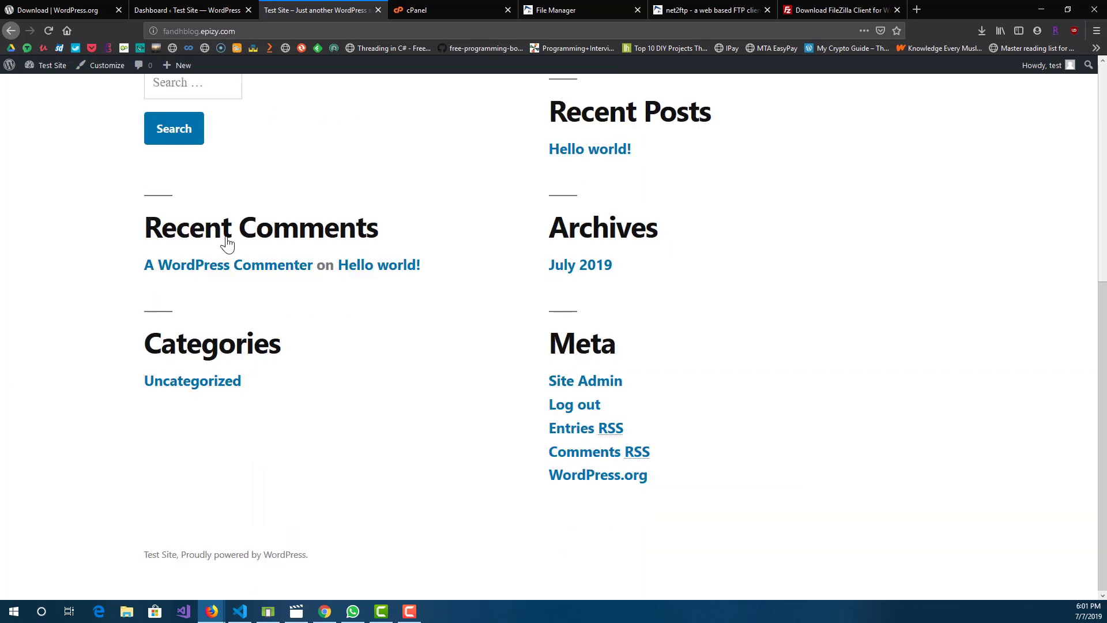
pyautogui.scroll(6, 573, 444)
# Step: Compare the public site's address with the wp-admin dashboard and look over the dashboard's sections
pyautogui.click(203, 9)
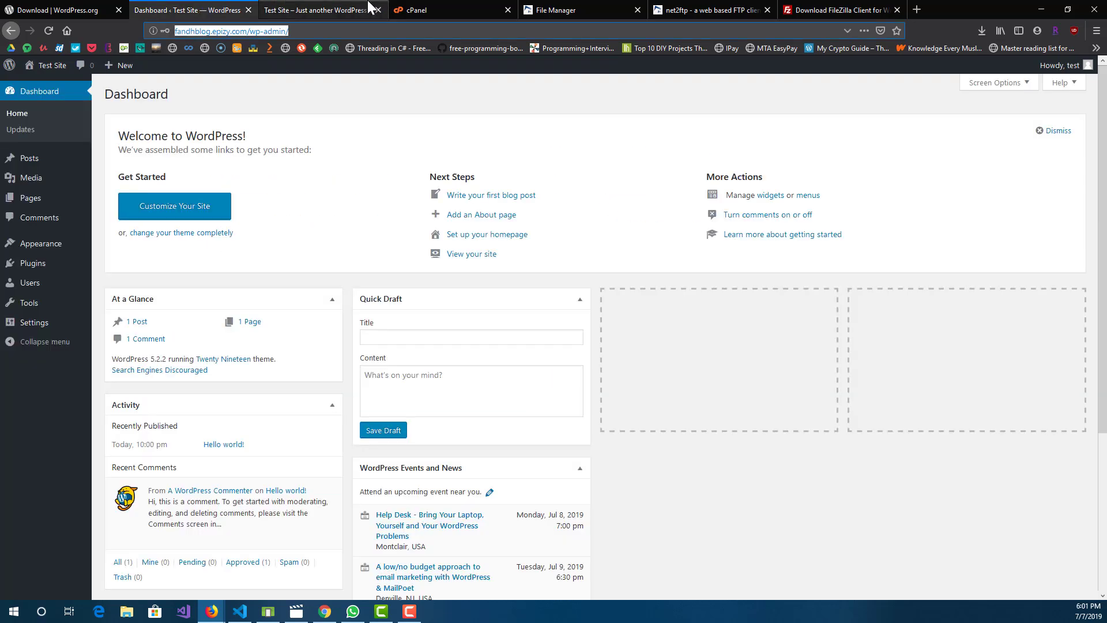
pyautogui.click(314, 10)
pyautogui.moveTo(166, 30); pyautogui.dragTo(149, 60)
pyautogui.click(264, 201)
pyautogui.hotkey('ctrl', 'shift', 'Tab')
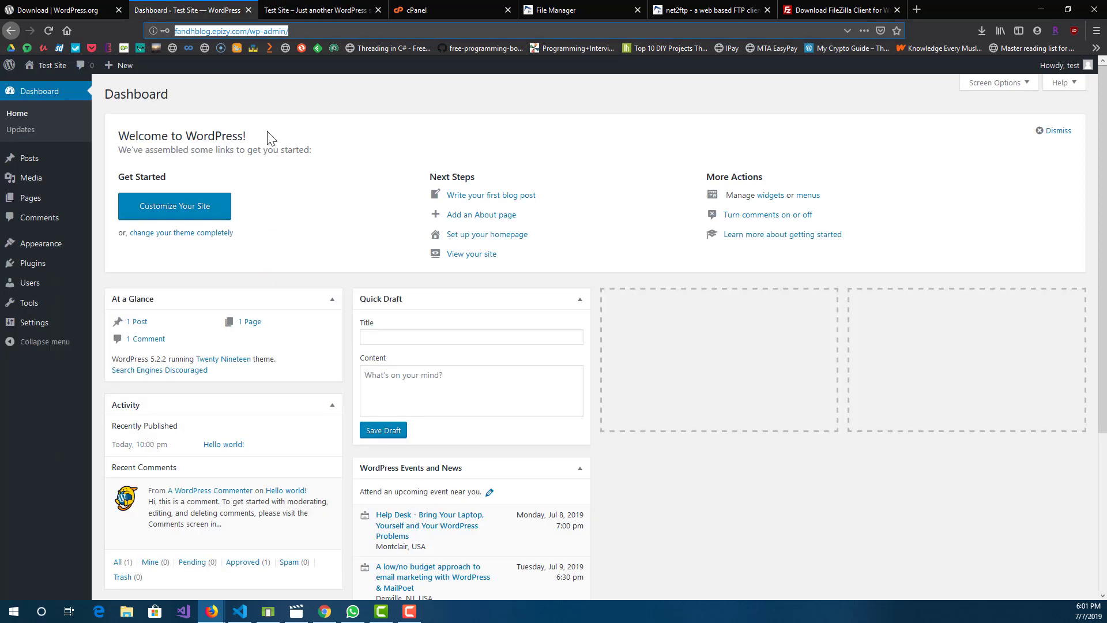
pyautogui.scroll(-4, 265, 323)
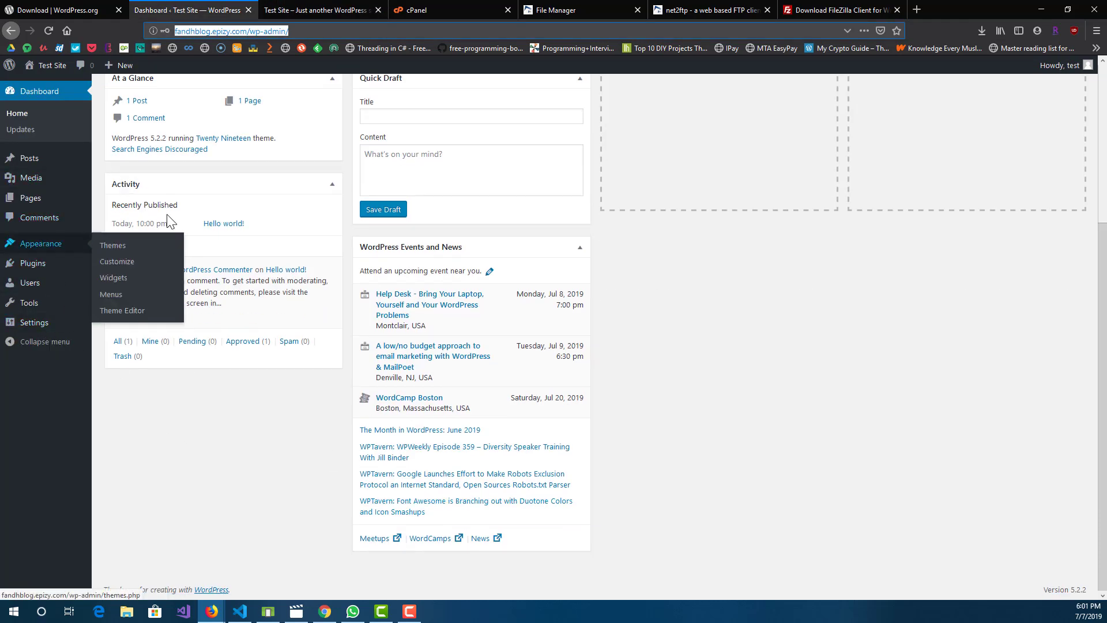
pyautogui.scroll(4, 235, 280)
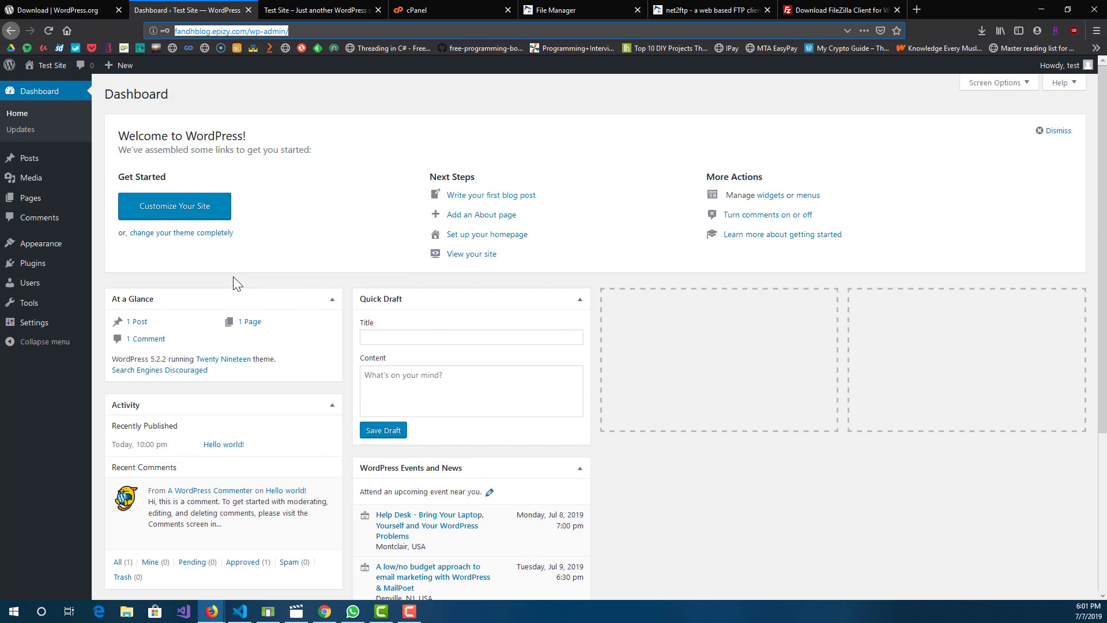
pyautogui.click(473, 126)
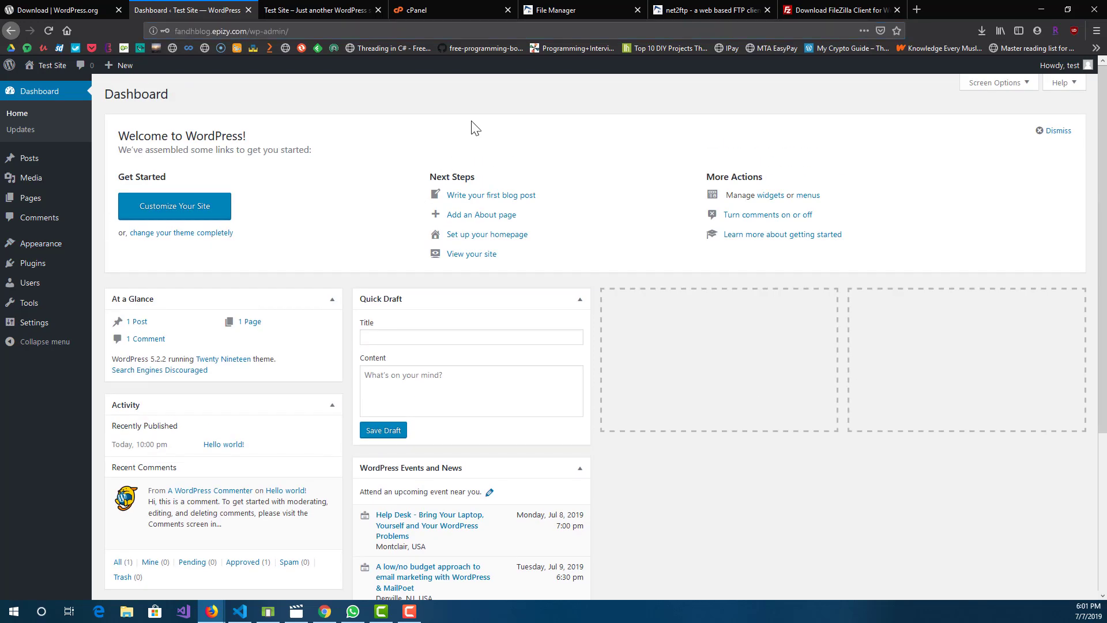